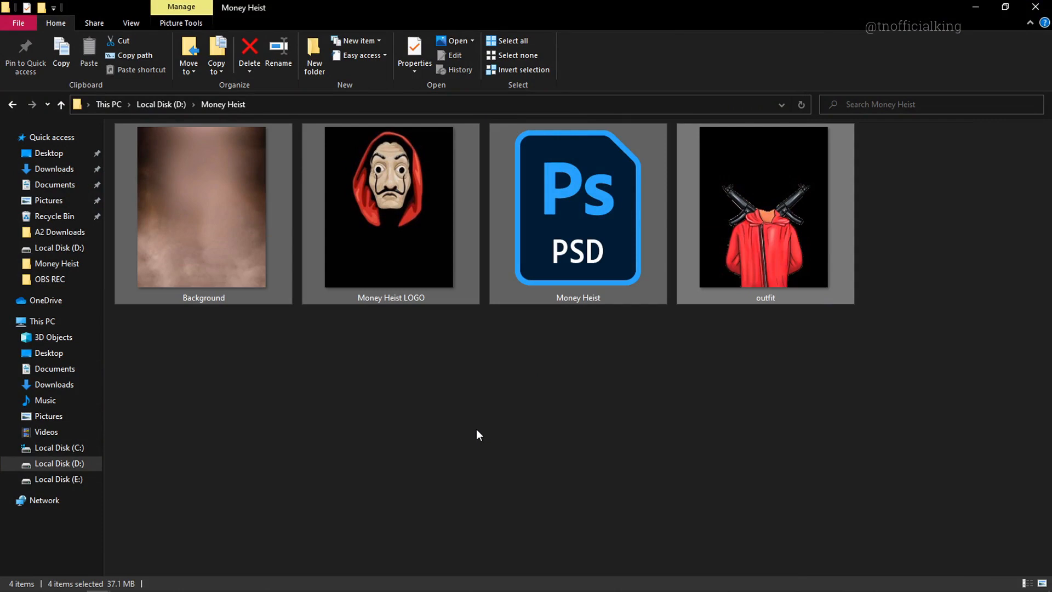
# Switch to Photoshop and compare the Done# layer with the Orginal photo in money.jpg by toggling its visibility.
pyautogui.click(975, 7)
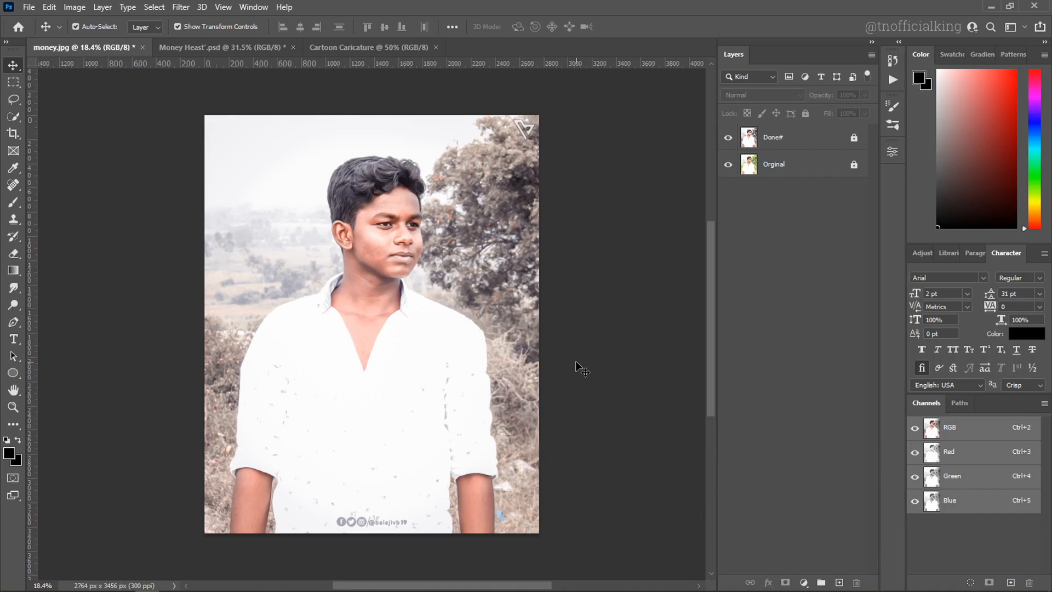
pyautogui.click(727, 140)
pyautogui.click(727, 140)
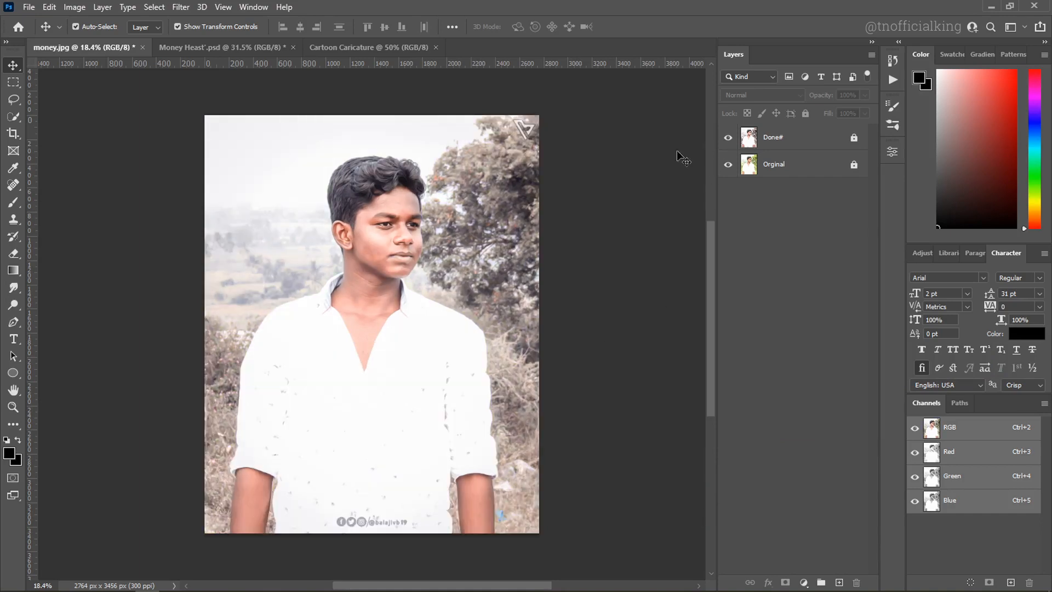
# Bring up the Money Heast'.psd document and examine the finished caricature poster up close.
pyautogui.click(195, 48)
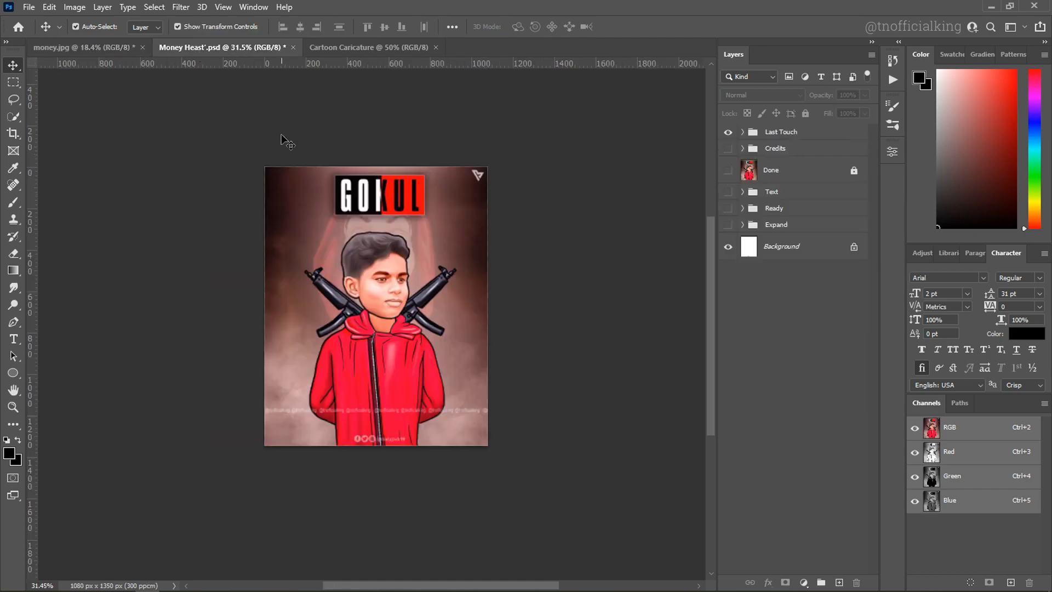
pyautogui.scroll(5, 404, 256)
pyautogui.scroll(-3, 404, 257)
pyautogui.moveTo(406, 261); pyautogui.dragTo(415, 256)
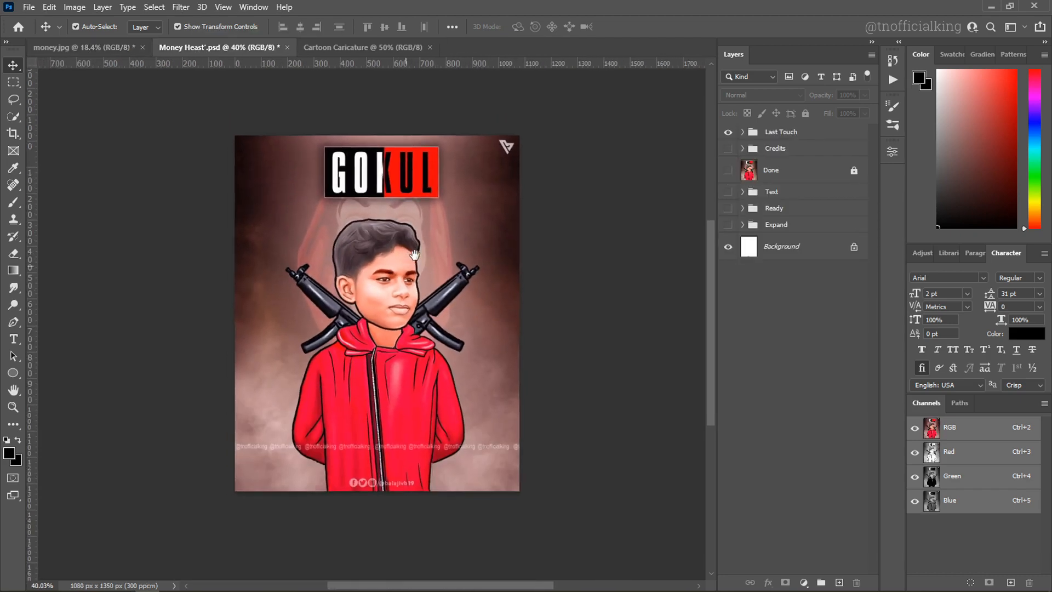
pyautogui.scroll(2, 438, 237)
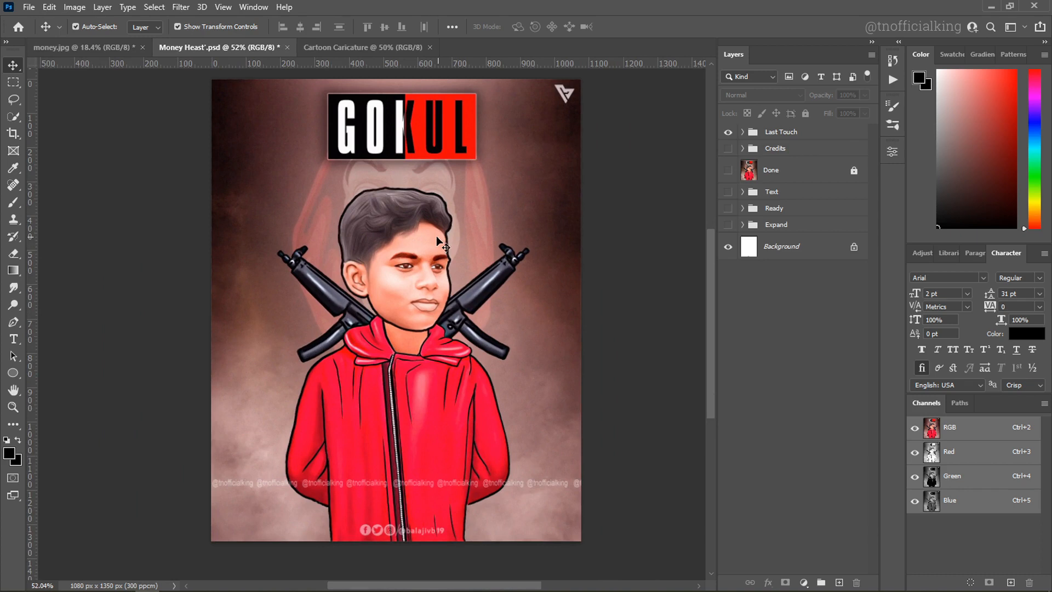
# Hide the Last Touch group and show the outfit group inside Expand, including its Brightness/Contrast adjustment.
pyautogui.click(743, 225)
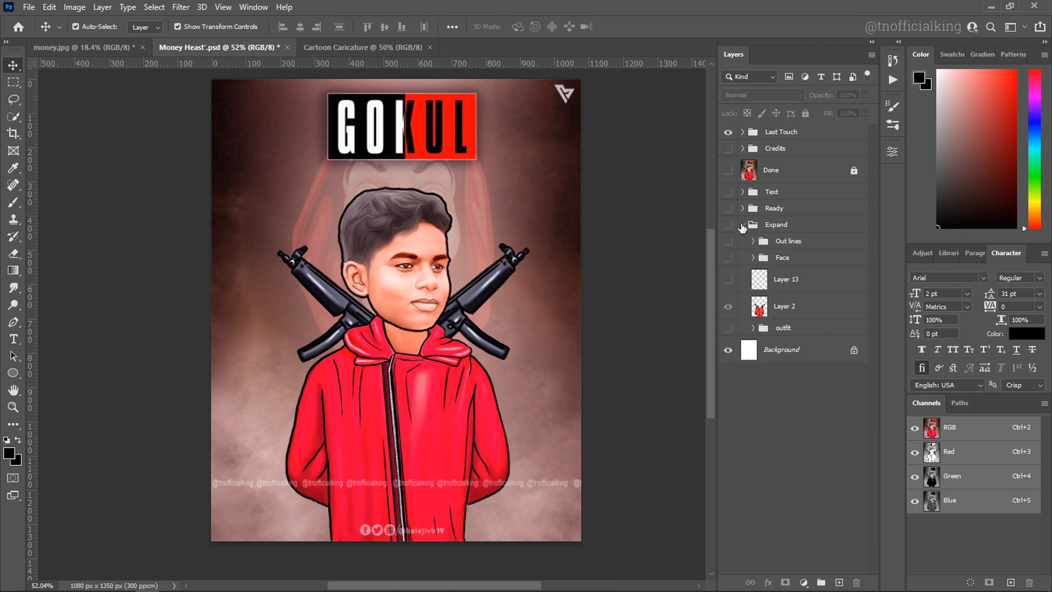
pyautogui.click(752, 328)
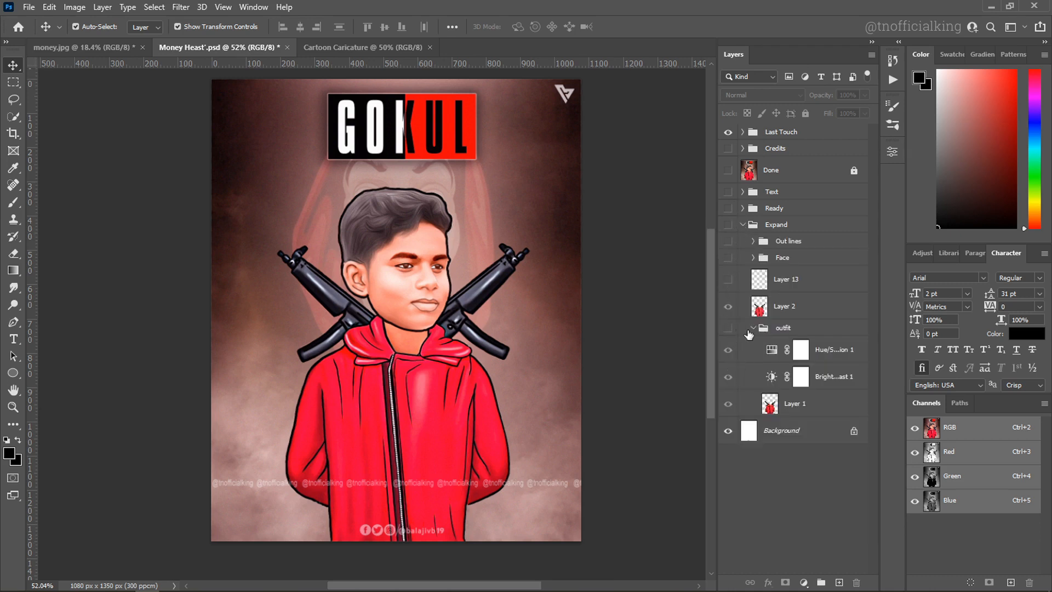
pyautogui.click(728, 132)
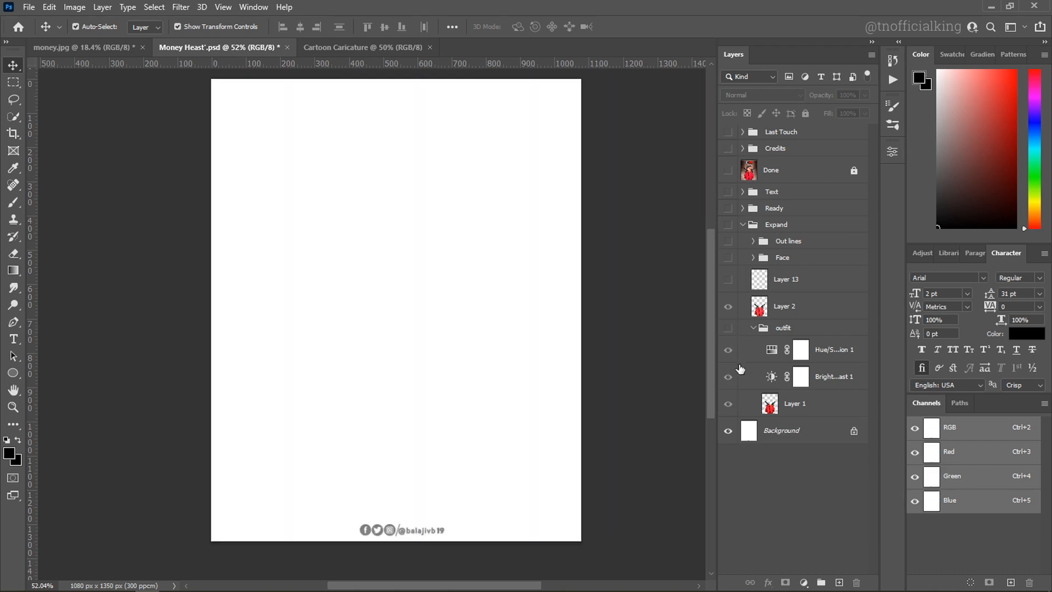
pyautogui.click(729, 328)
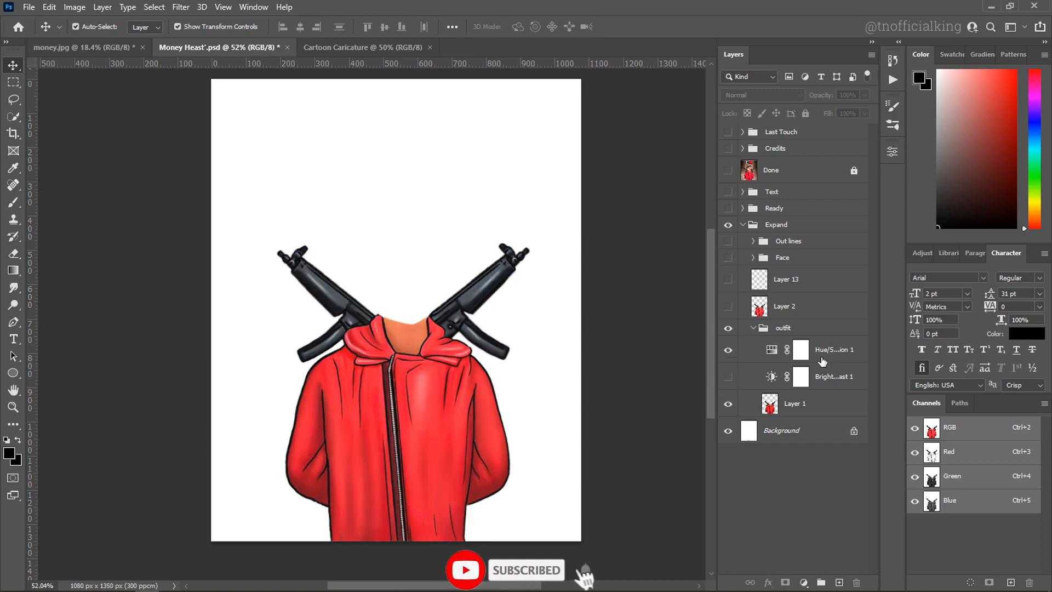
pyautogui.click(728, 378)
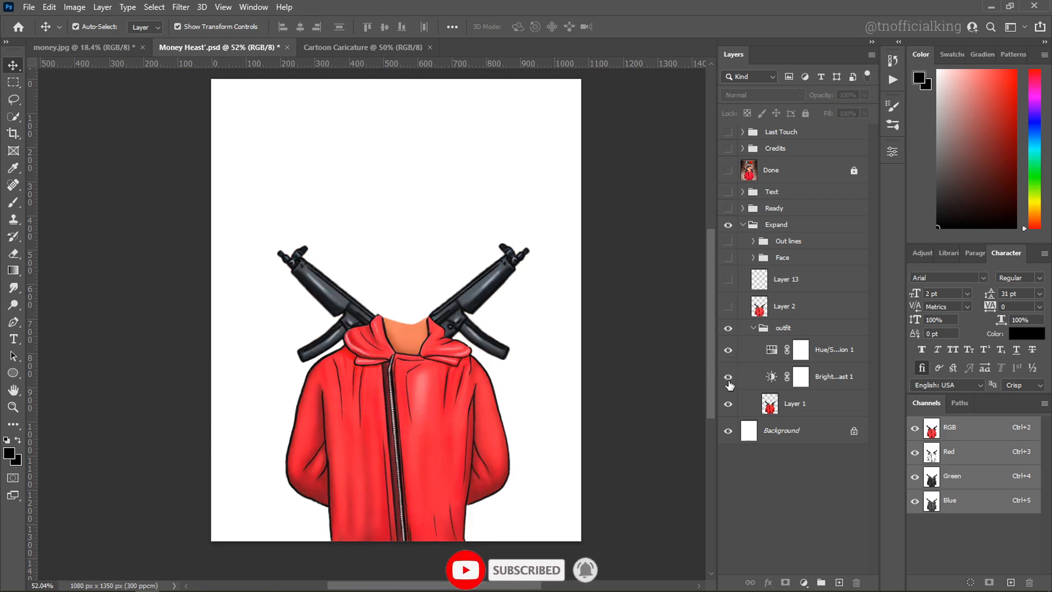
# Show Layer 2 in place of the collapsed outfit group and turn on Layer 13 above it.
pyautogui.click(753, 328)
pyautogui.click(729, 306)
pyautogui.click(728, 328)
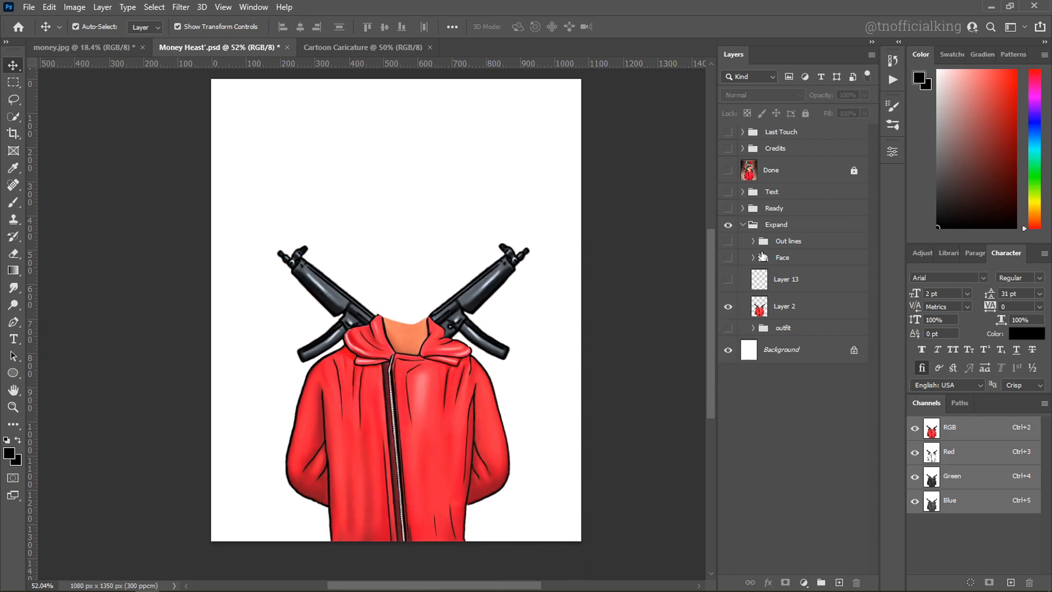
pyautogui.click(729, 280)
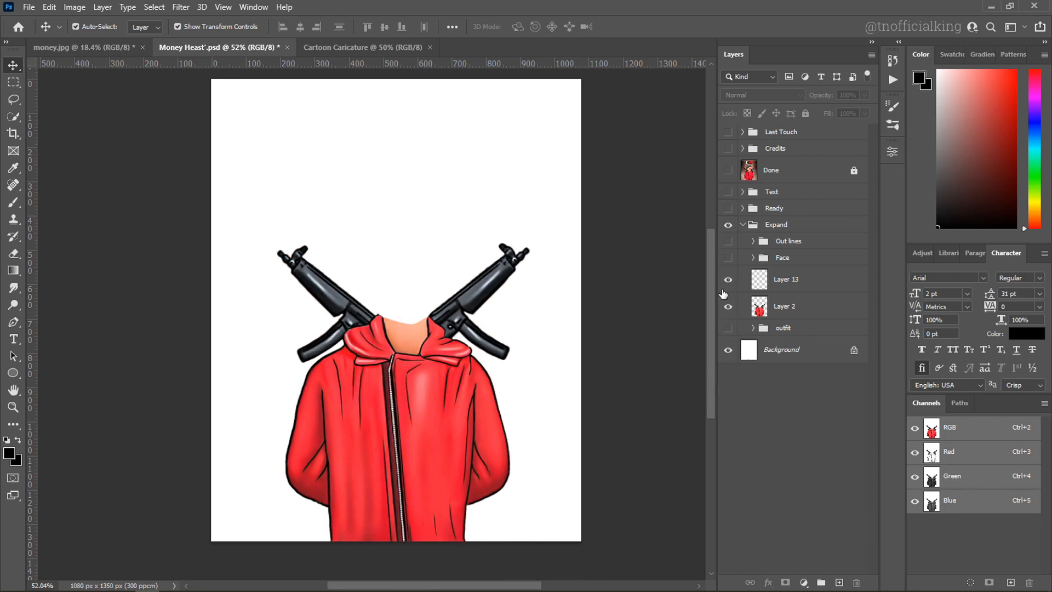
pyautogui.click(729, 280)
# Show the Face group and reveal its Layer 5, Layer 6 and Layer 9 one after another.
pyautogui.click(753, 257)
pyautogui.click(728, 258)
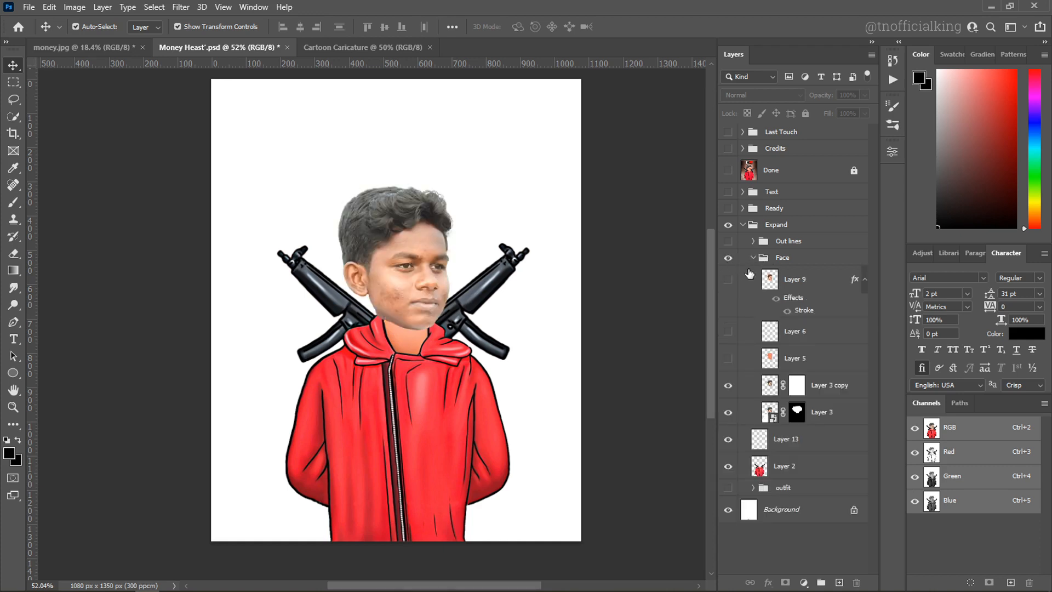
pyautogui.moveTo(728, 279); pyautogui.dragTo(730, 361)
pyautogui.moveTo(729, 280); pyautogui.dragTo(728, 333)
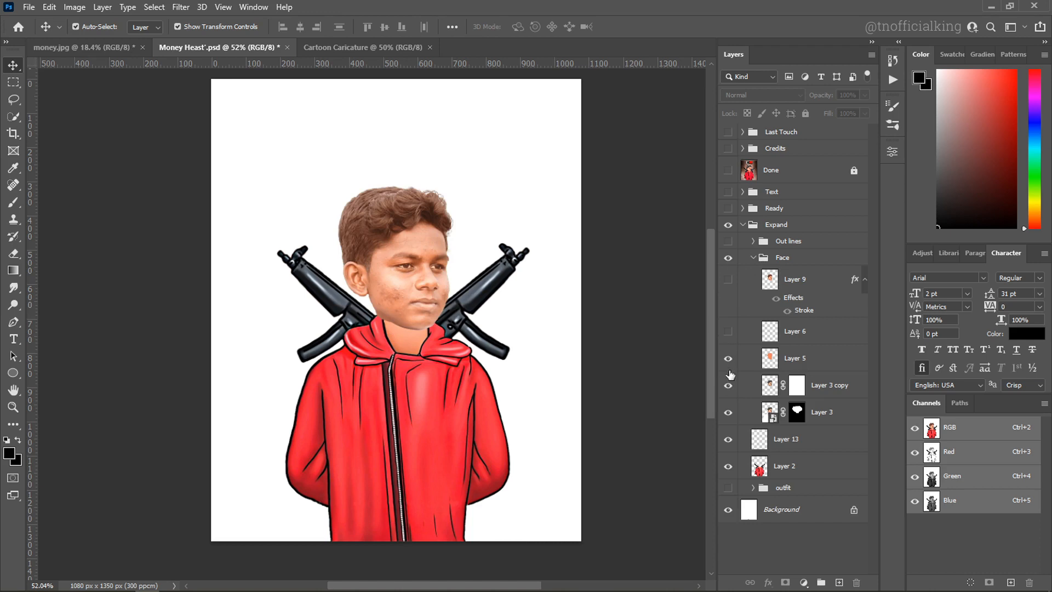
pyautogui.click(729, 332)
pyautogui.click(727, 280)
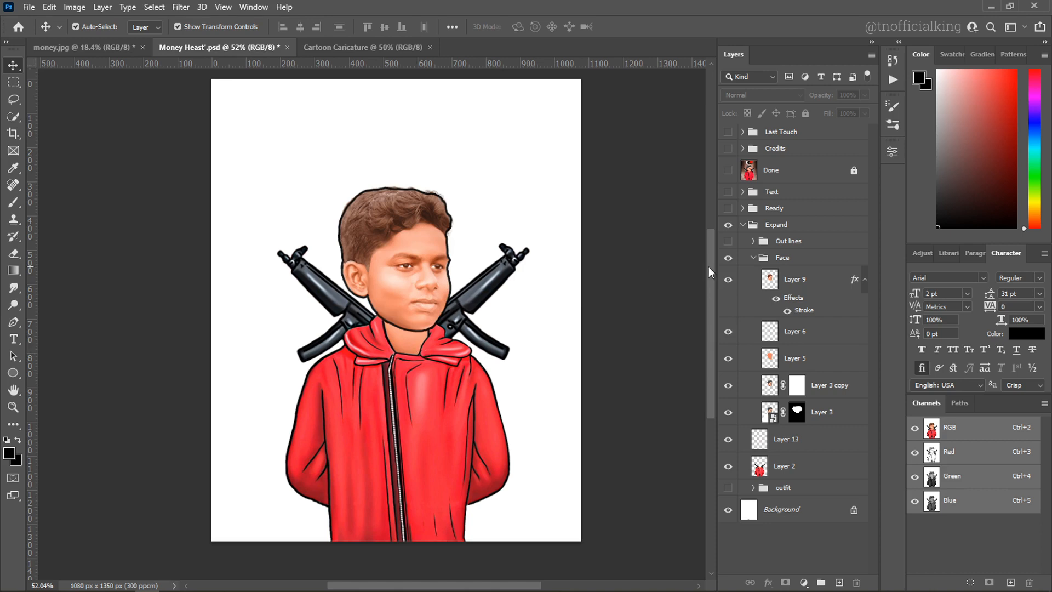
# Show the Out lines group and examine the nose, brow, eye and mouth lines on the face.
pyautogui.click(753, 257)
pyautogui.click(753, 241)
pyautogui.click(728, 241)
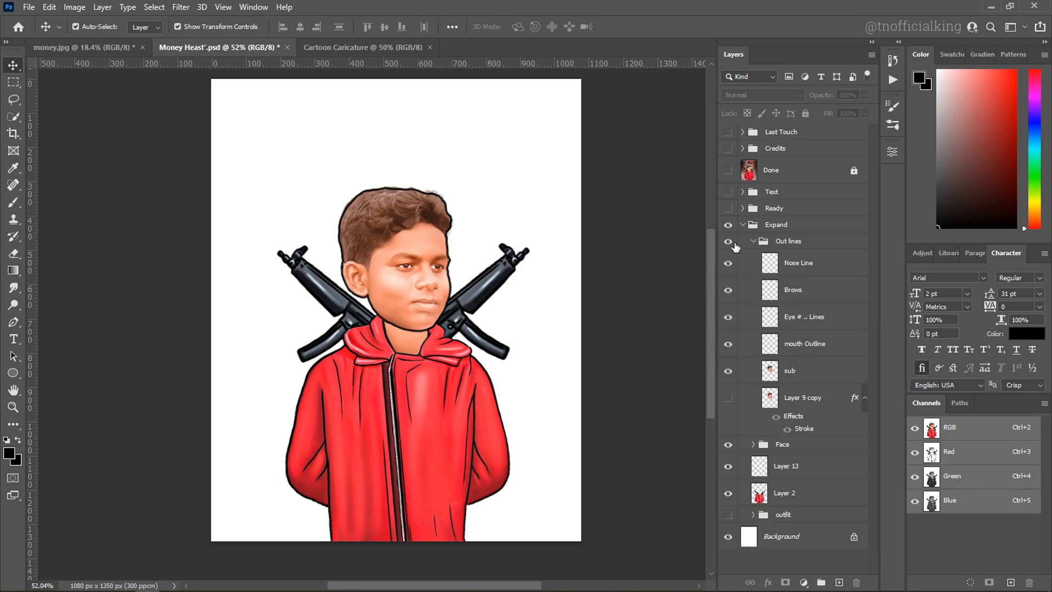
pyautogui.scroll(5, 416, 268)
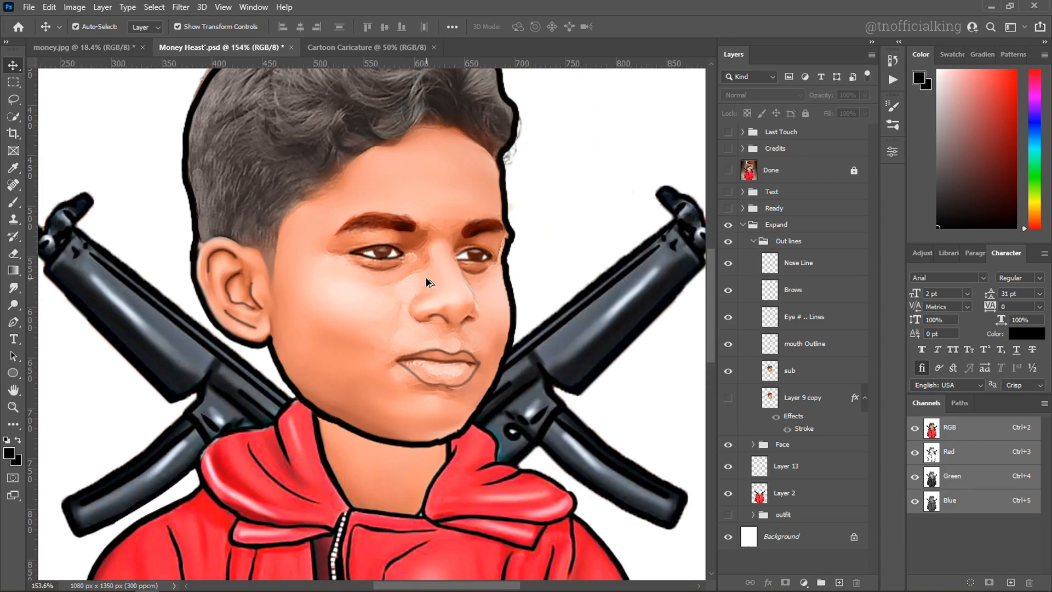
pyautogui.click(728, 264)
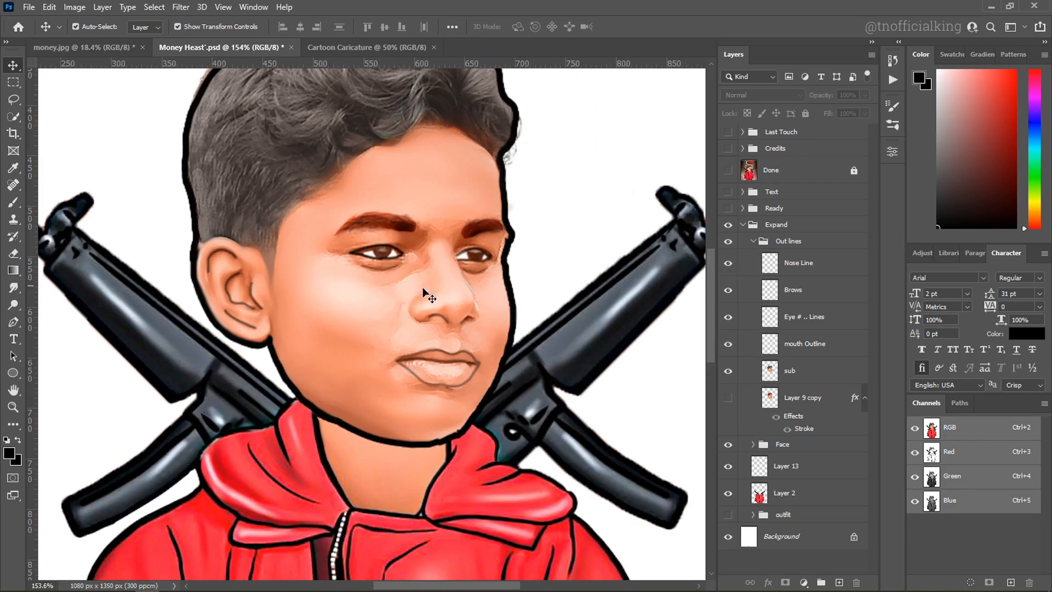
pyautogui.click(753, 241)
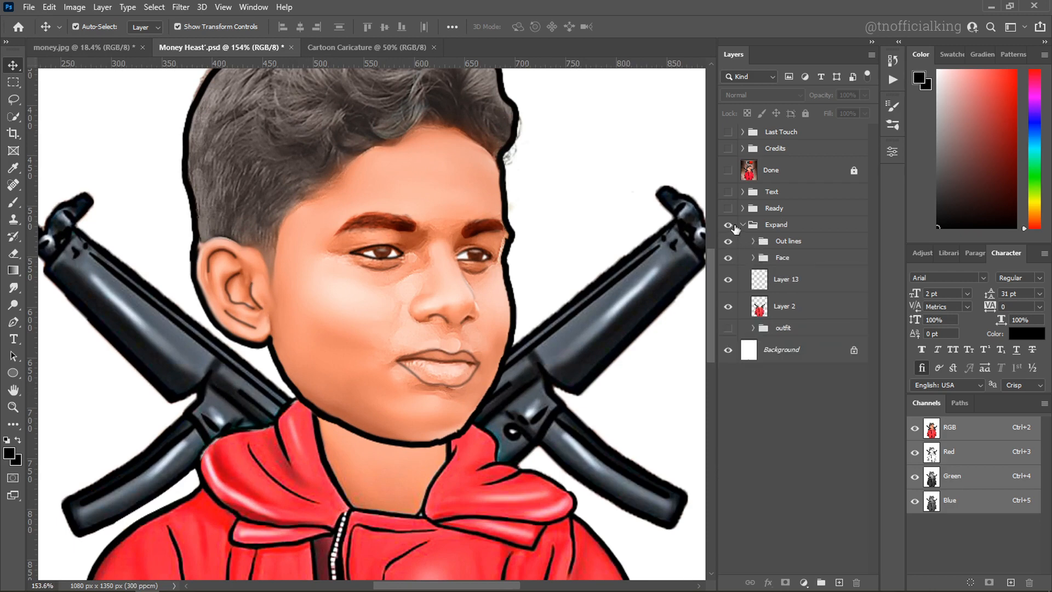
# Collapse the Expand group and show the Ready group with only the Layer 17 backdrop visible in it.
pyautogui.click(743, 226)
pyautogui.click(744, 226)
pyautogui.click(743, 225)
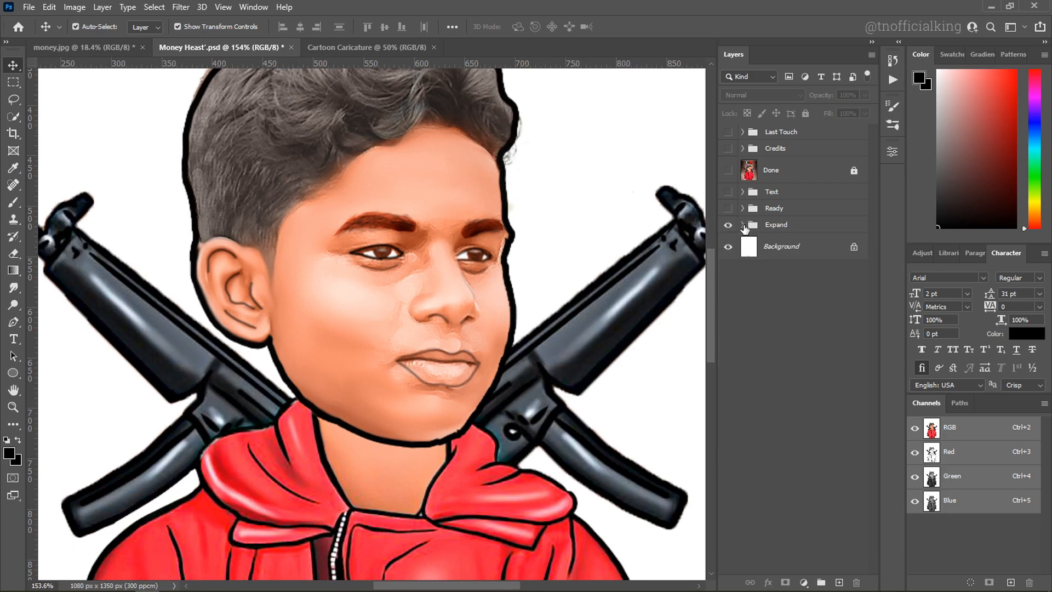
pyautogui.click(728, 208)
pyautogui.click(743, 208)
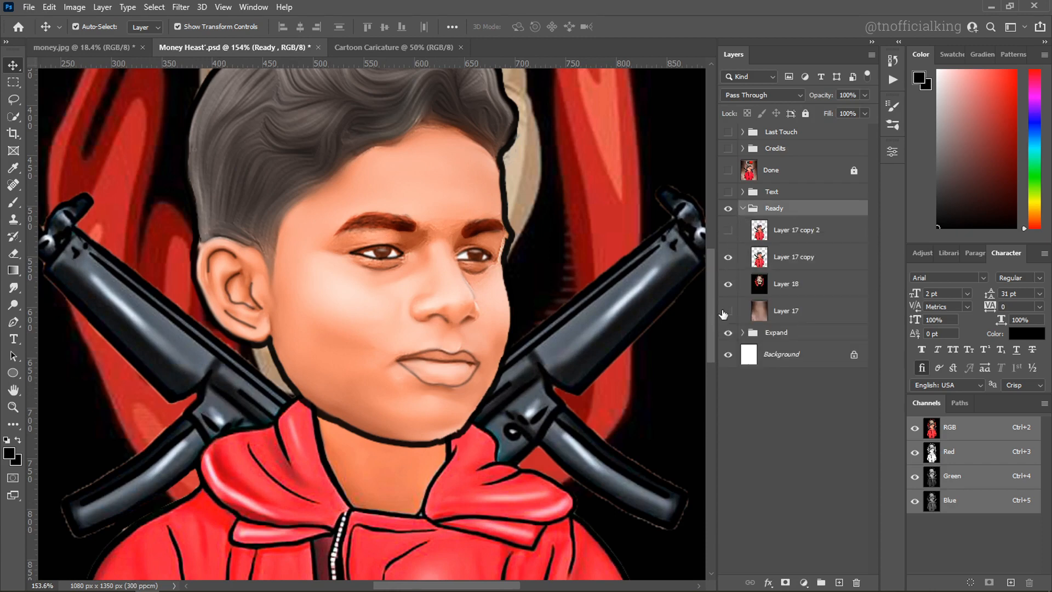
pyautogui.click(728, 284)
pyautogui.click(728, 257)
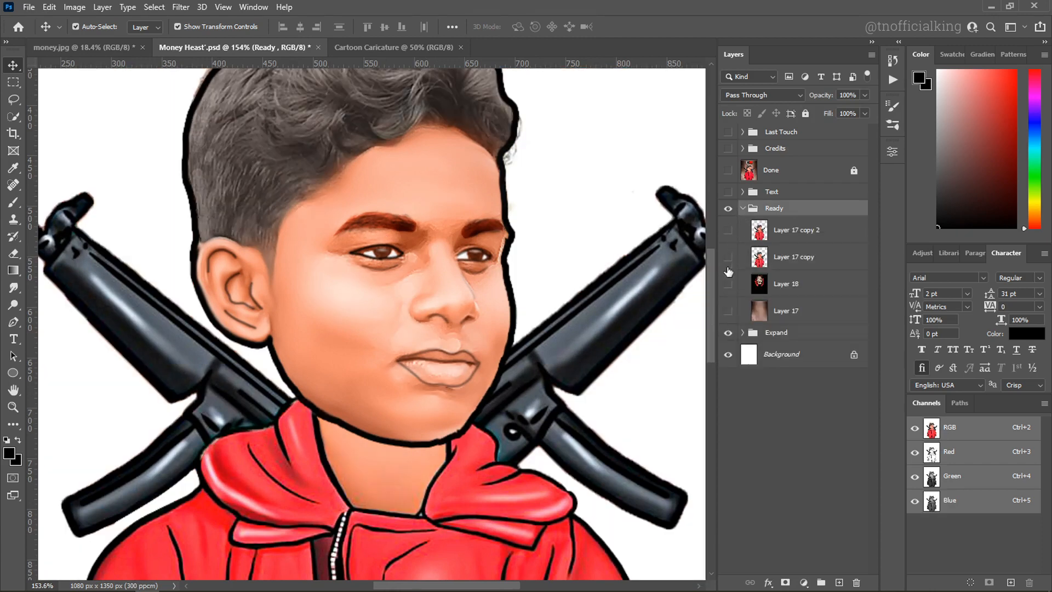
pyautogui.click(728, 311)
pyautogui.scroll(-5, 396, 298)
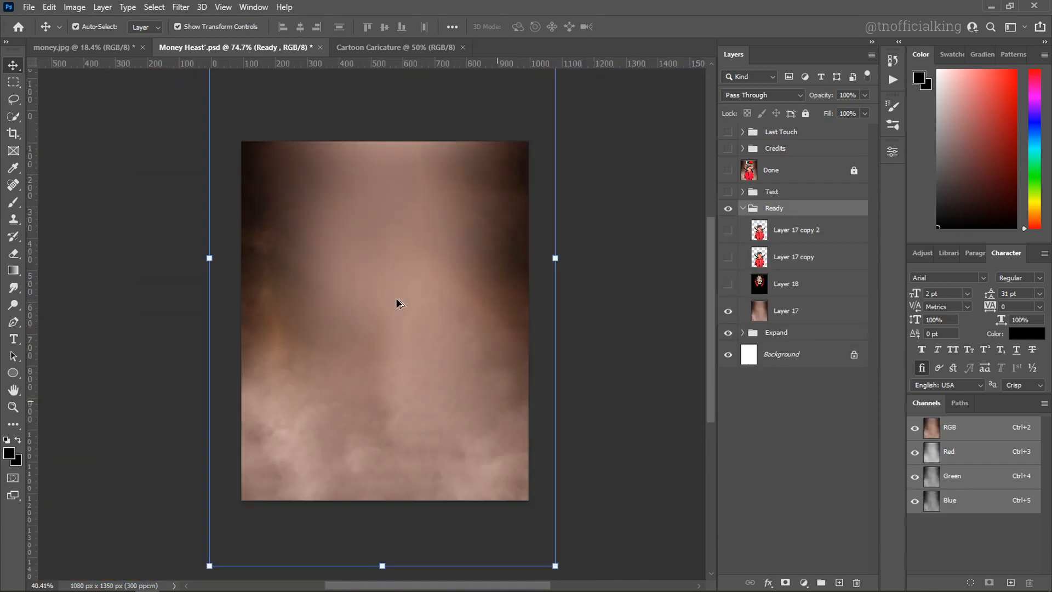
# Show the mask artwork on Layer 18 and set it to Screen blending at 55% opacity.
pyautogui.click(728, 285)
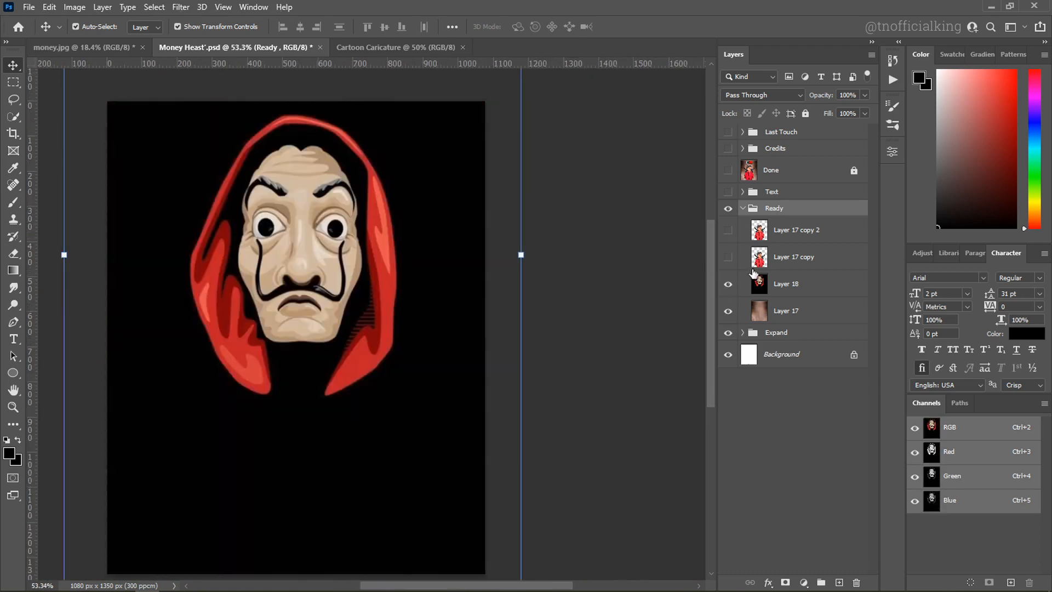
pyautogui.click(766, 285)
pyautogui.click(761, 95)
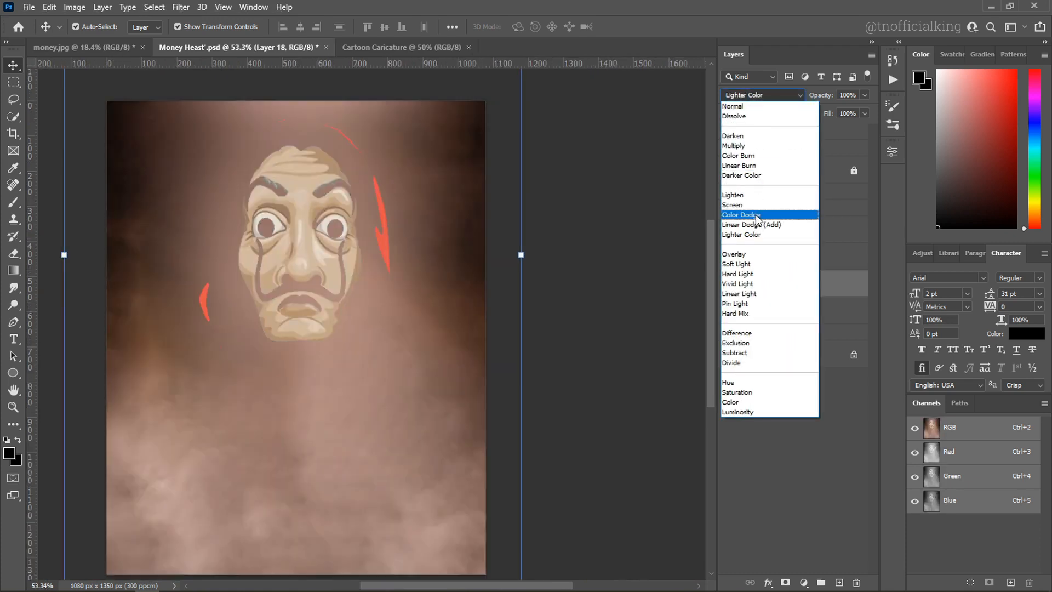
pyautogui.click(750, 198)
pyautogui.click(825, 96)
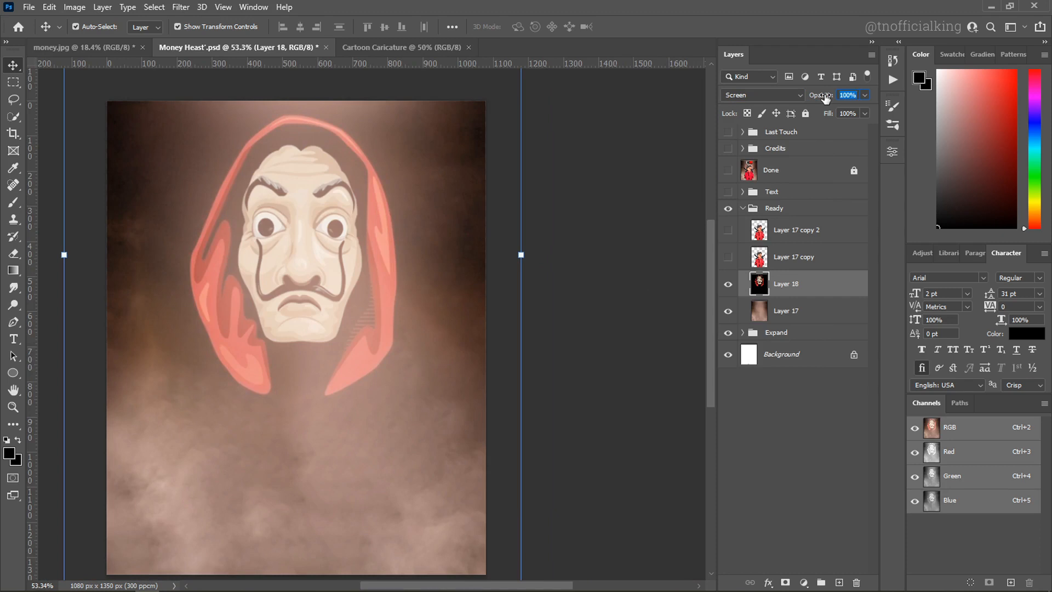
pyautogui.write('55')
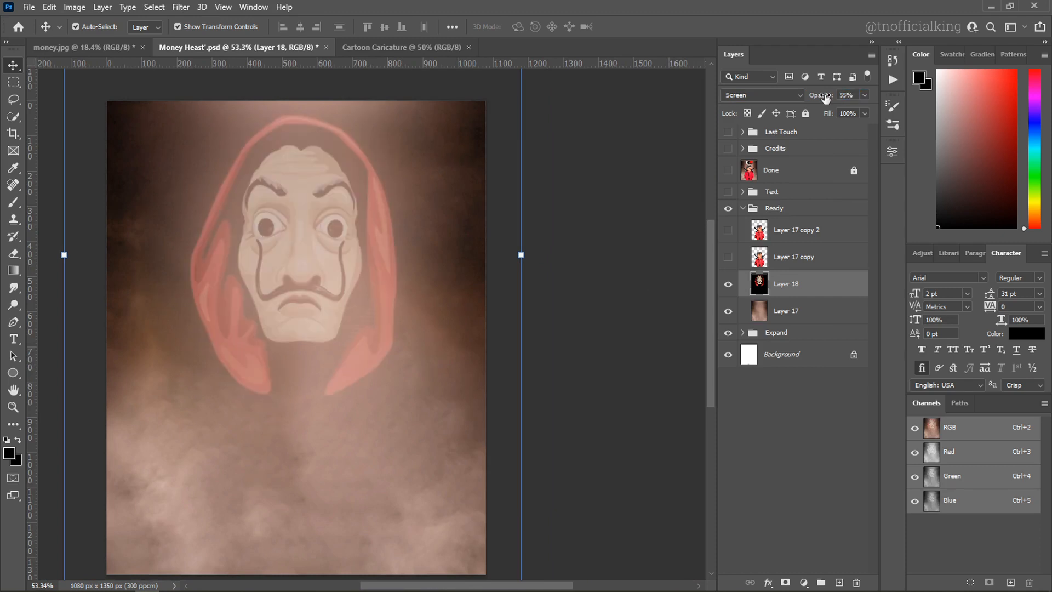
# Show the character layers Layer 17 copy and Layer 17 copy 2, and collapse the Ready group.
pyautogui.click(728, 256)
pyautogui.click(730, 232)
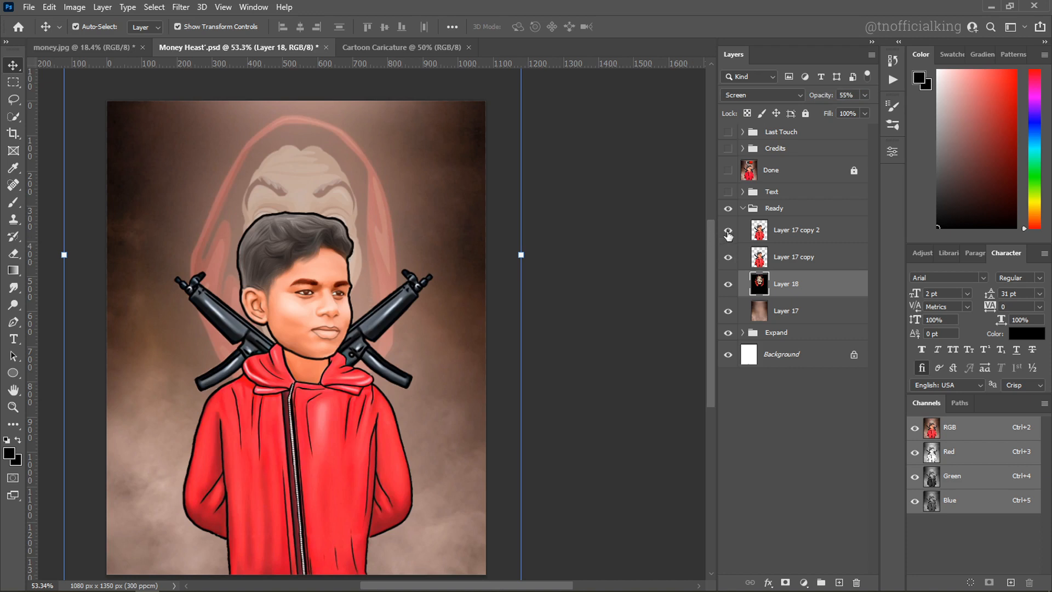
pyautogui.click(742, 209)
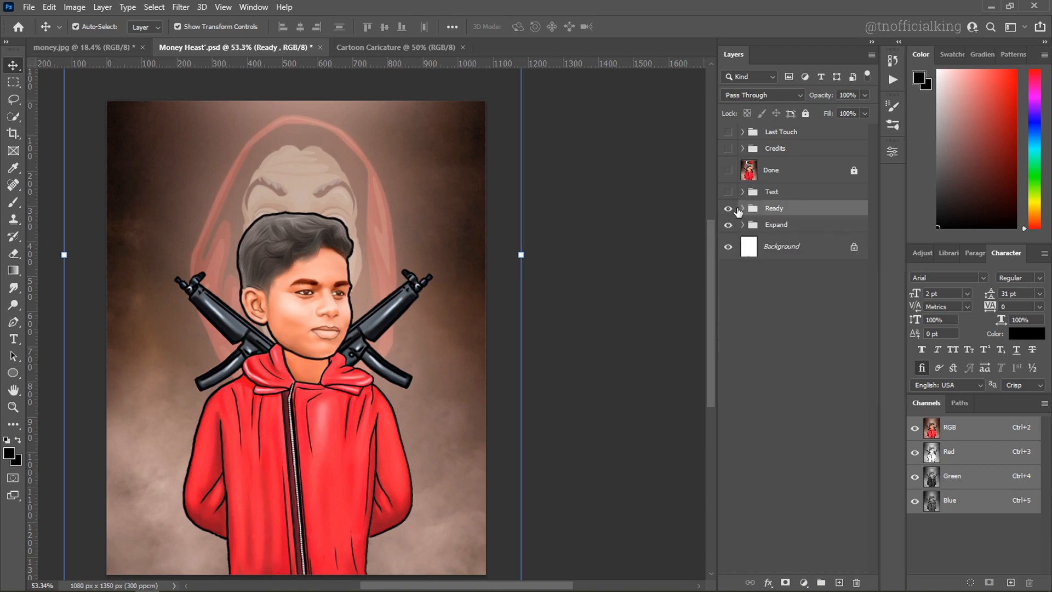
# Show the Text group with the title above the character and leave the group collapsed.
pyautogui.click(742, 192)
pyautogui.click(729, 192)
pyautogui.click(743, 193)
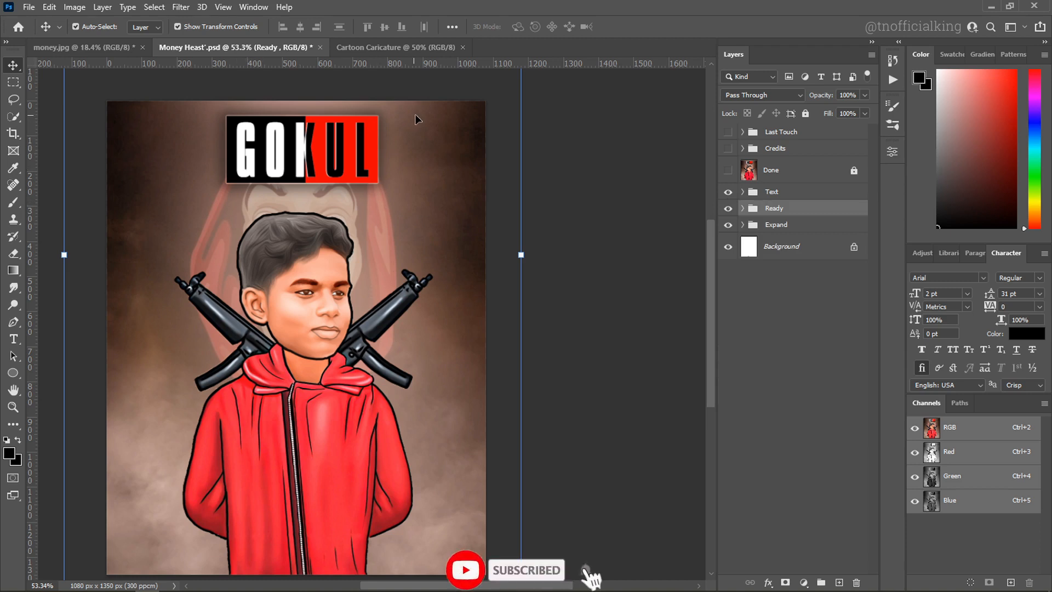
# Show the Credits group and examine its watermark and social handle on the lower jacket.
pyautogui.click(728, 149)
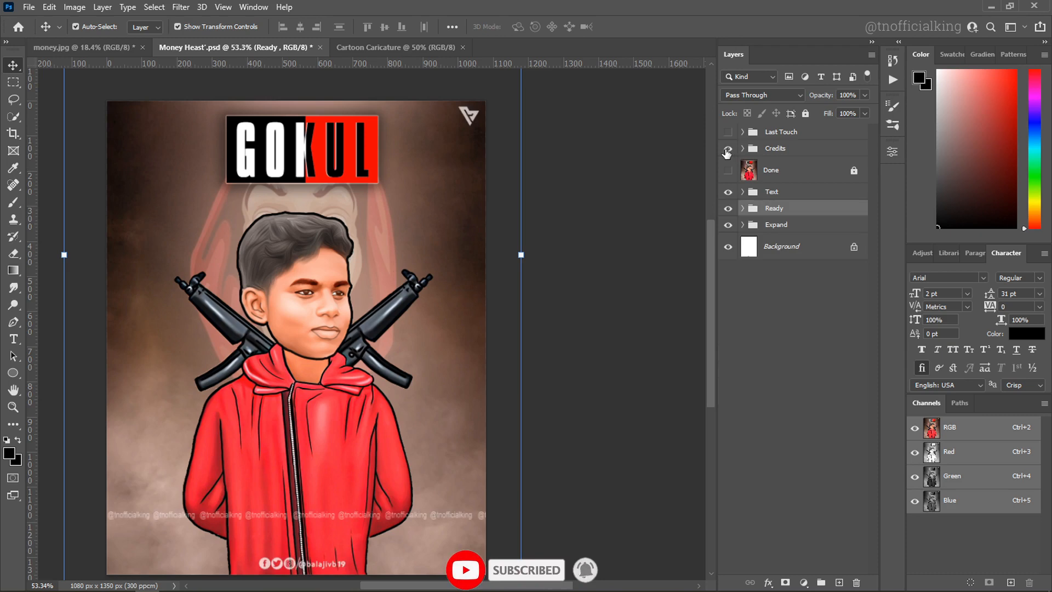
pyautogui.scroll(-3, 548, 252)
pyautogui.scroll(5, 285, 435)
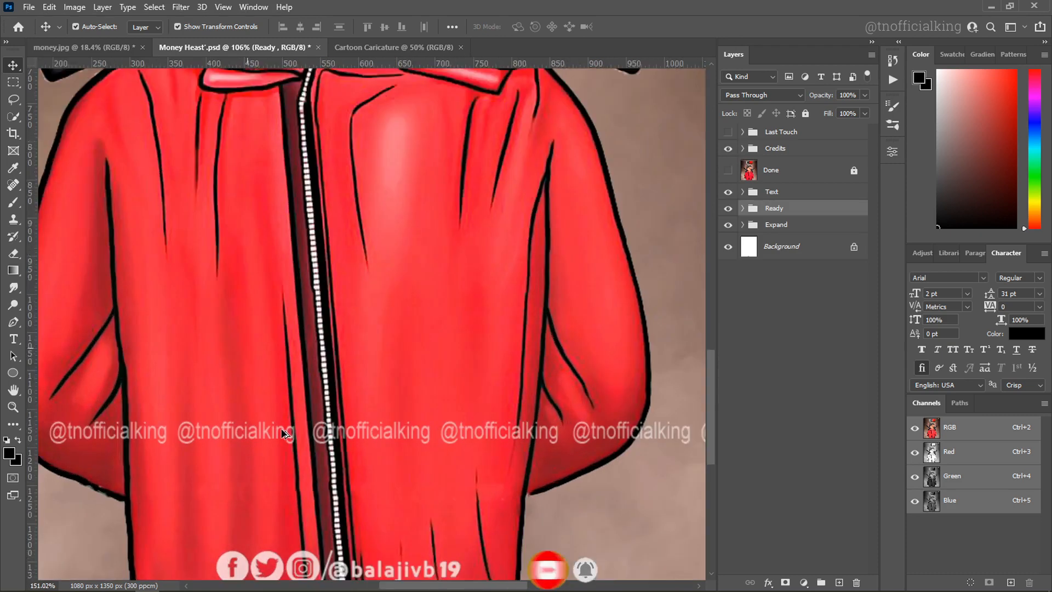
pyautogui.scroll(-2, 263, 421)
pyautogui.scroll(-4, 265, 423)
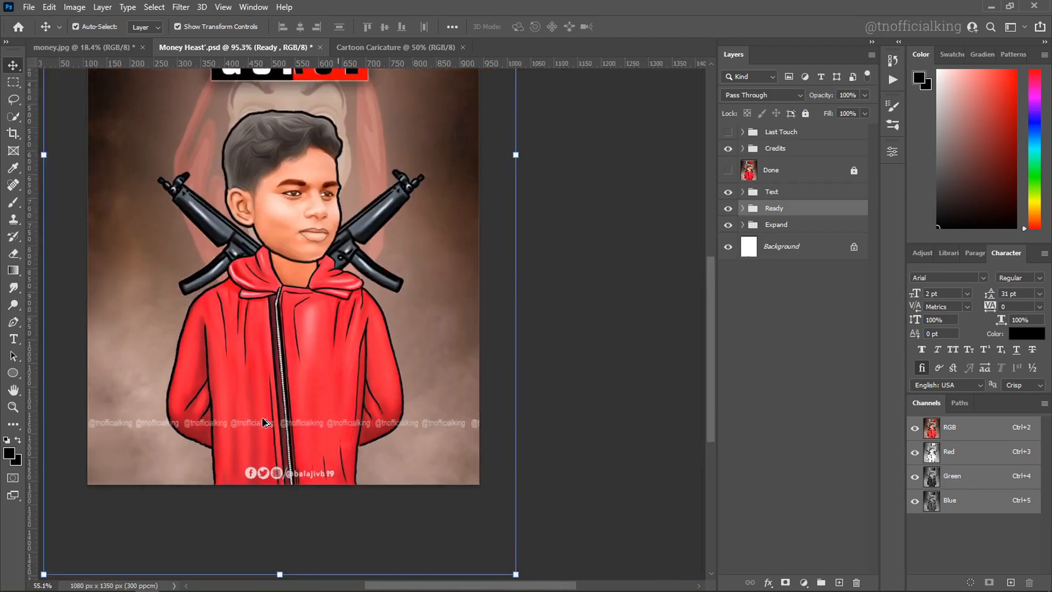
# Show the Last Touch group, view its Color Balance 1 and Layer 25 contents, and collapse it.
pyautogui.moveTo(610, 177); pyautogui.dragTo(634, 258)
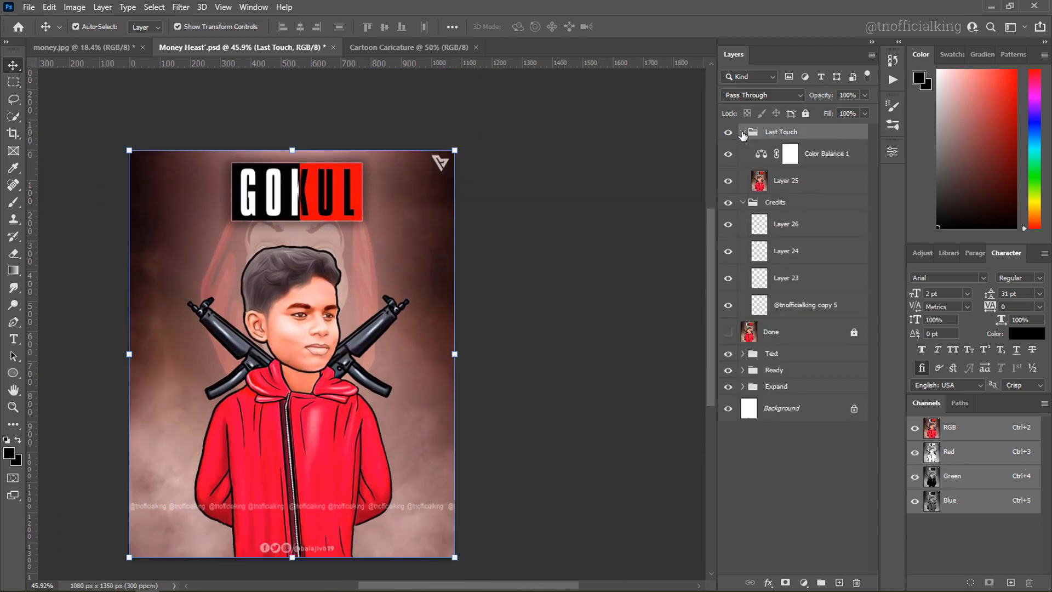
pyautogui.click(743, 133)
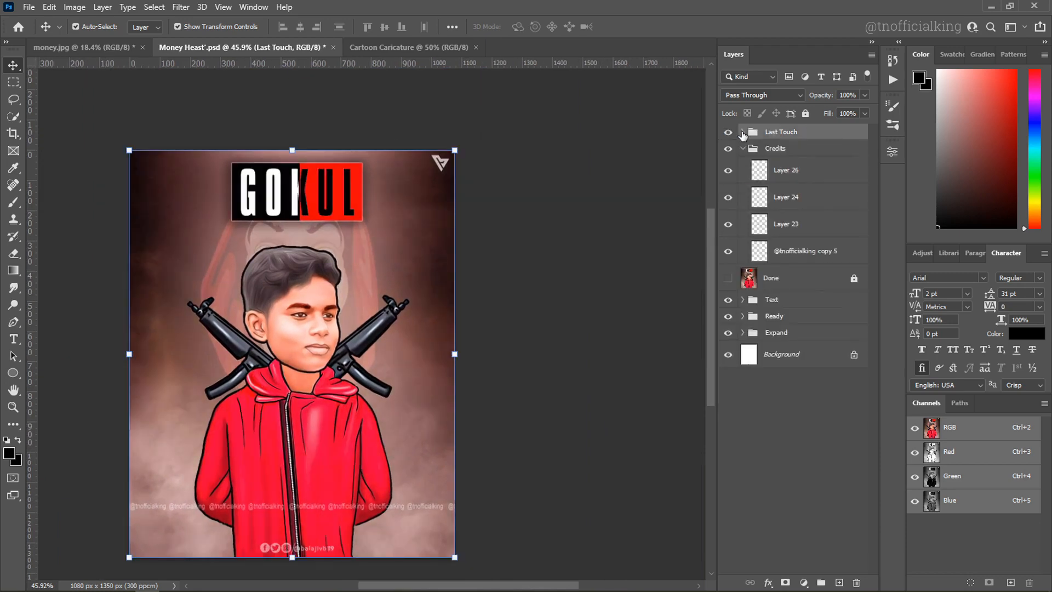
pyautogui.click(743, 133)
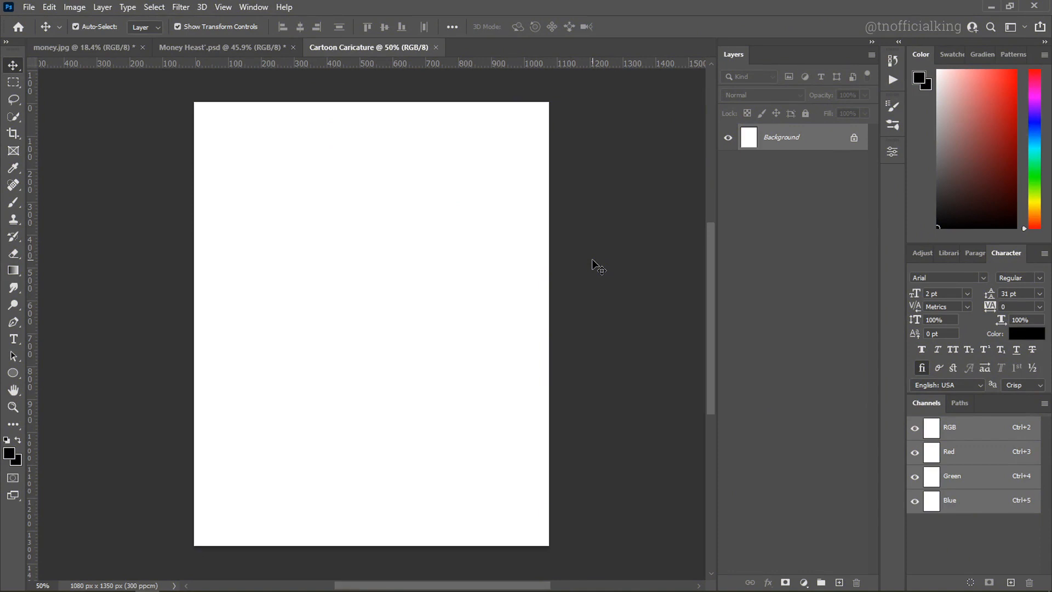
# Open the Background image from the Money Heist folder on Local Disk (D:).
pyautogui.hotkey('ctrl', 'o')
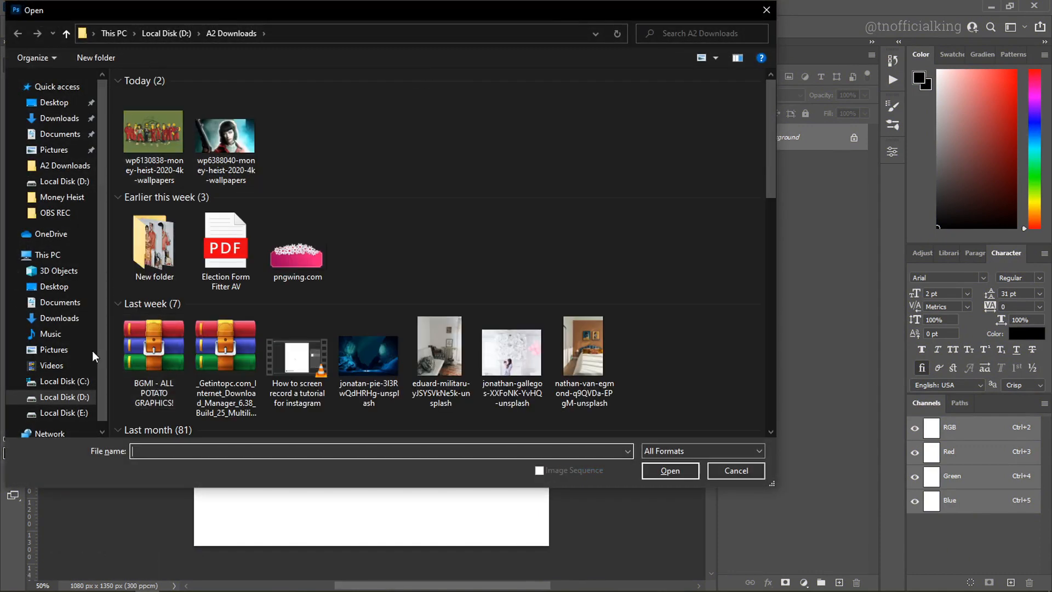
pyautogui.click(61, 397)
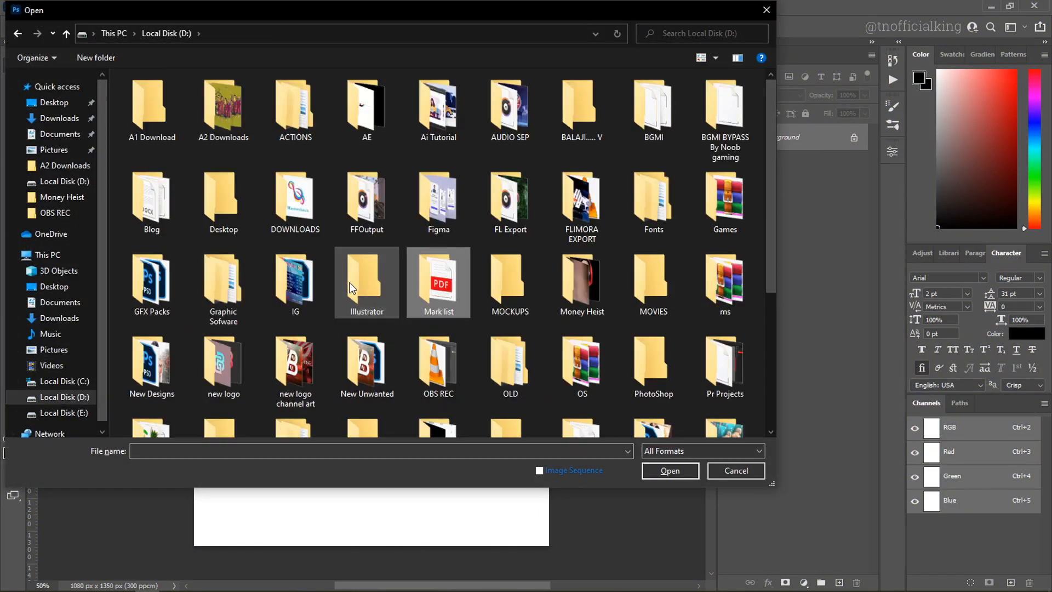
pyautogui.doubleClick(573, 277)
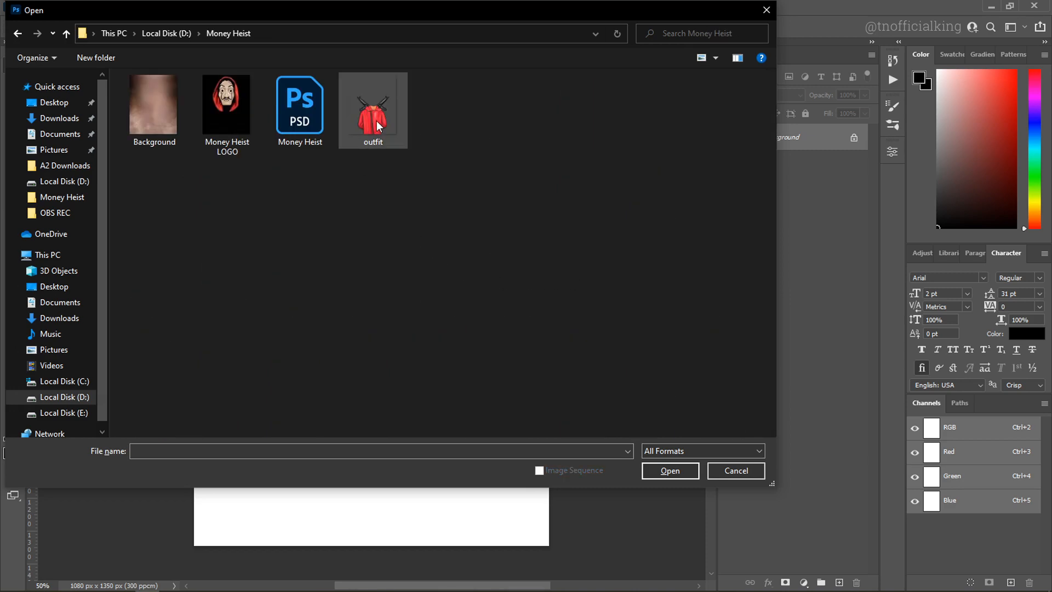
pyautogui.moveTo(176, 216); pyautogui.dragTo(455, 124)
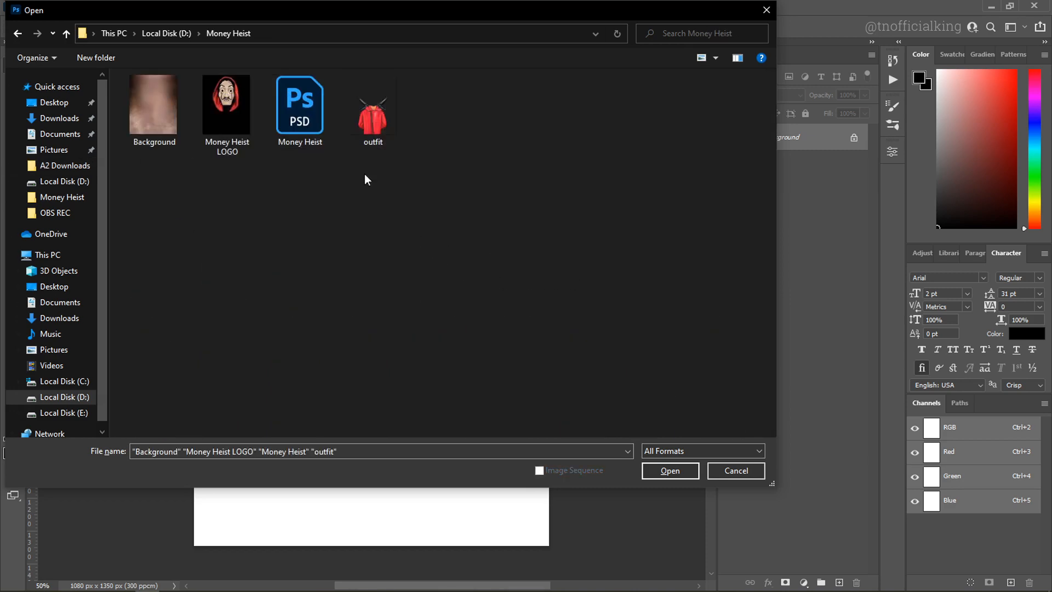
pyautogui.doubleClick(154, 129)
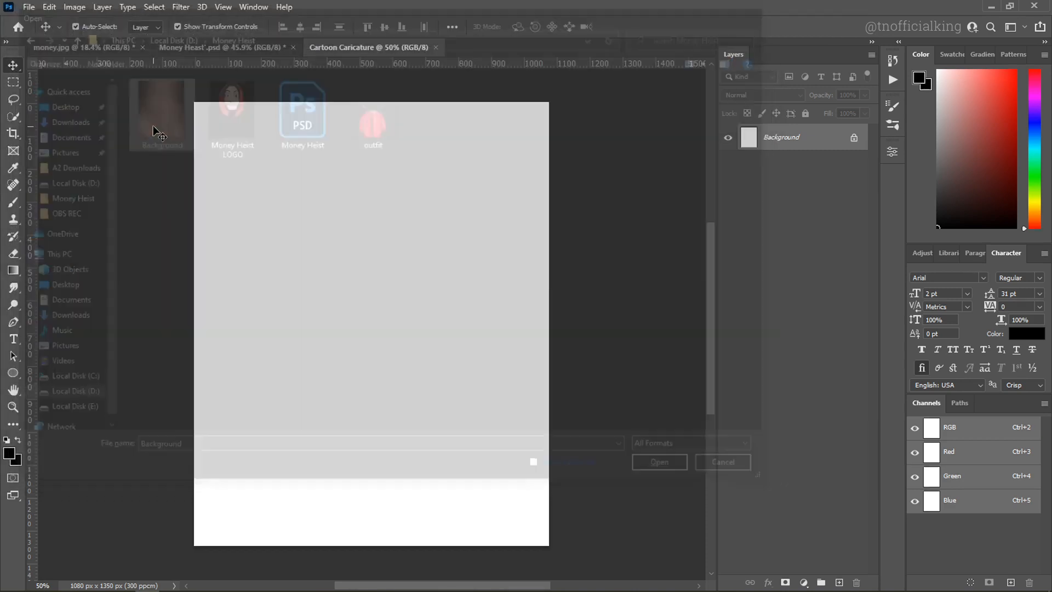
# Place the background image in the Cartoon Caricature document, centred to fill the canvas, and compare the canvas with and without it.
pyautogui.moveTo(472, 169); pyautogui.dragTo(372, 323)
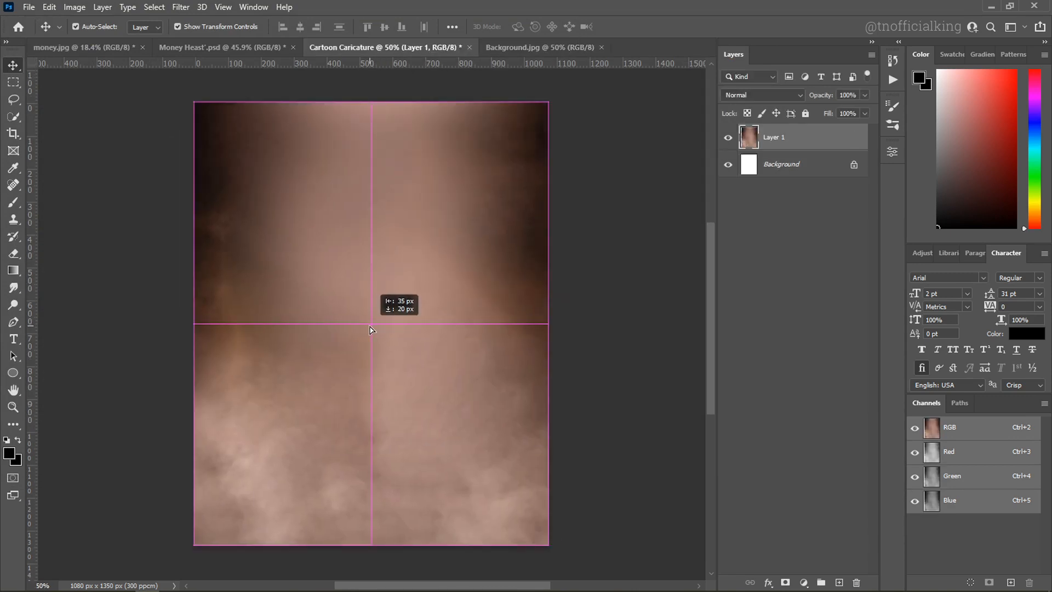
pyautogui.click(607, 235)
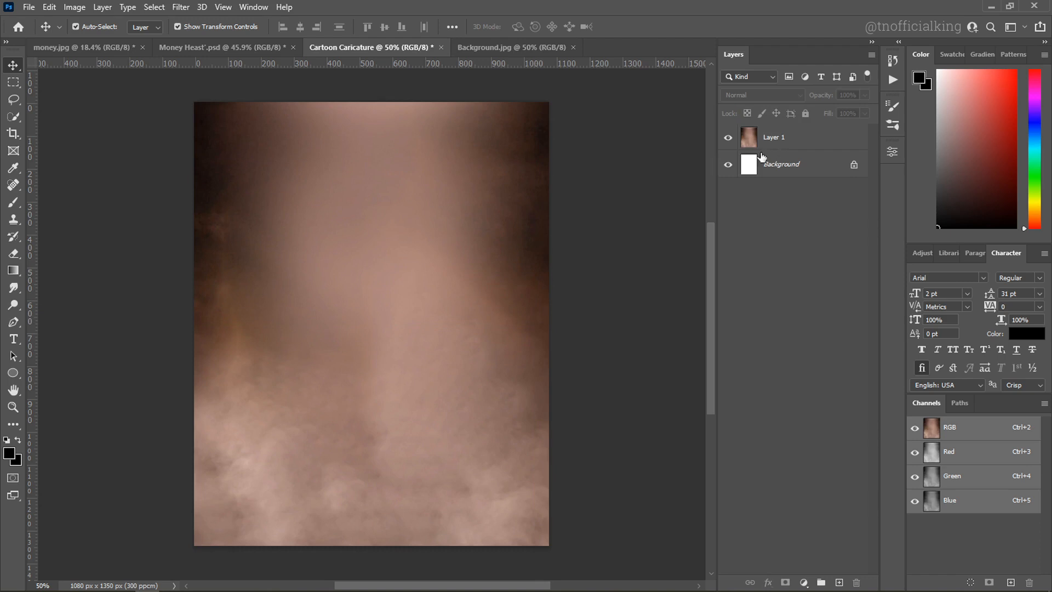
pyautogui.click(729, 138)
pyautogui.click(728, 138)
# Open the outfit image from the Money Heist folder and place the red jacket with rifles at the lower centre of the Cartoon Caricature canvas.
pyautogui.hotkey('ctrl', 'o')
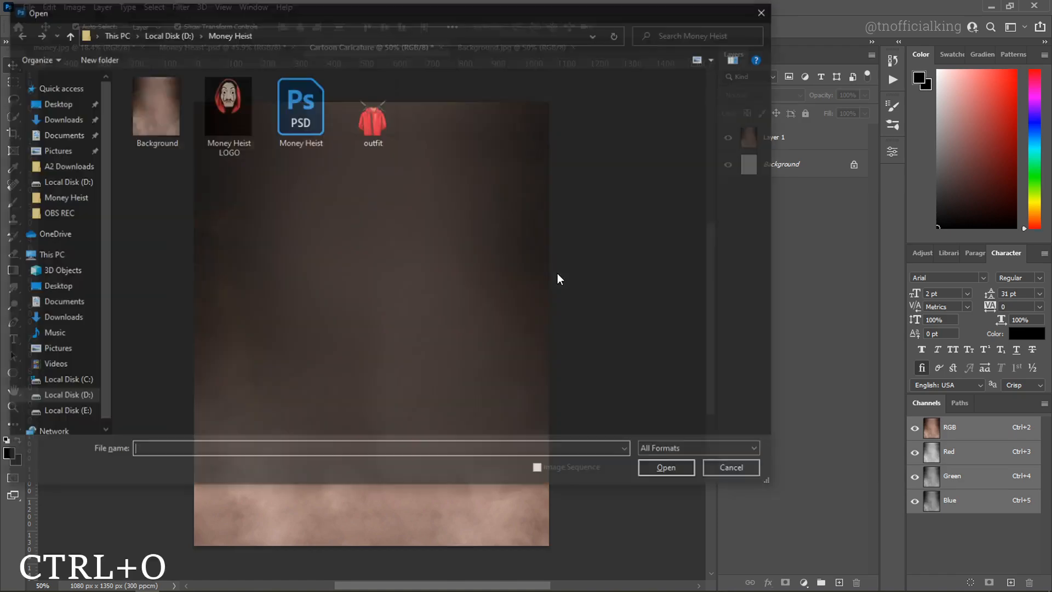
pyautogui.doubleClick(378, 117)
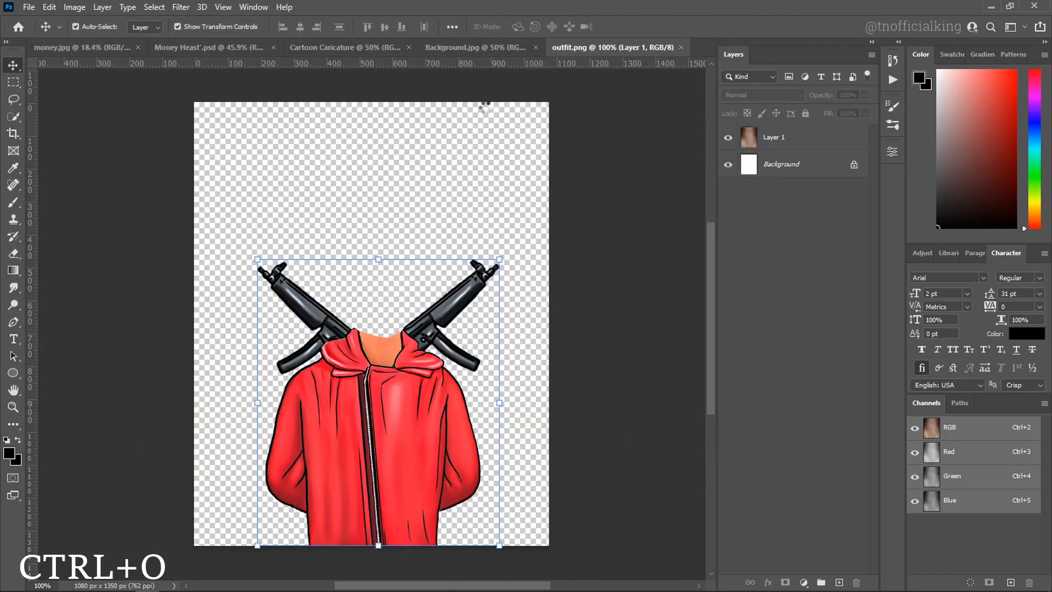
pyautogui.click(541, 48)
pyautogui.moveTo(415, 364); pyautogui.dragTo(360, 100)
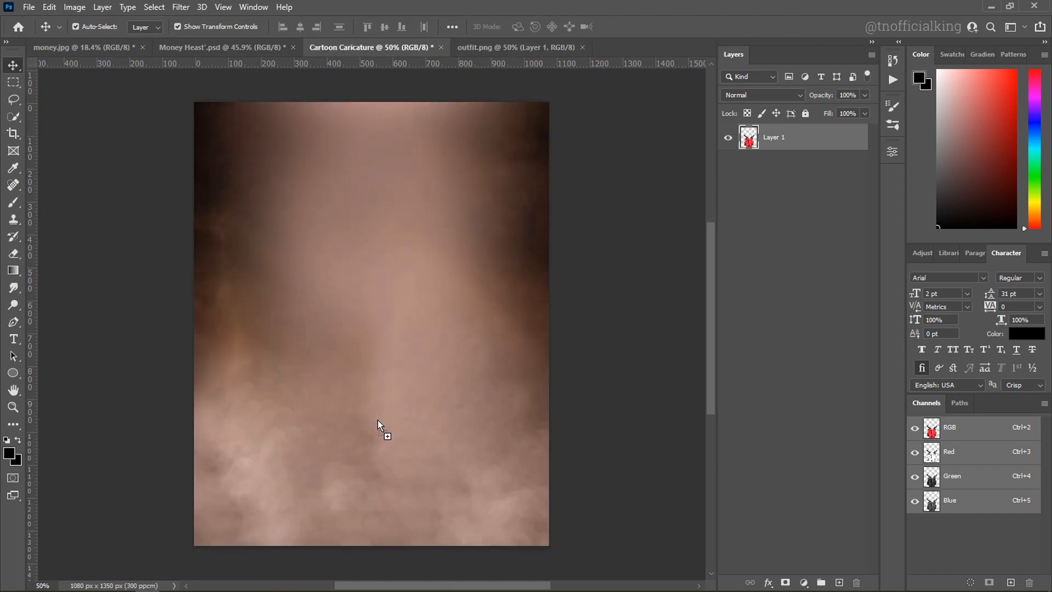
pyautogui.moveTo(377, 419); pyautogui.dragTo(380, 441)
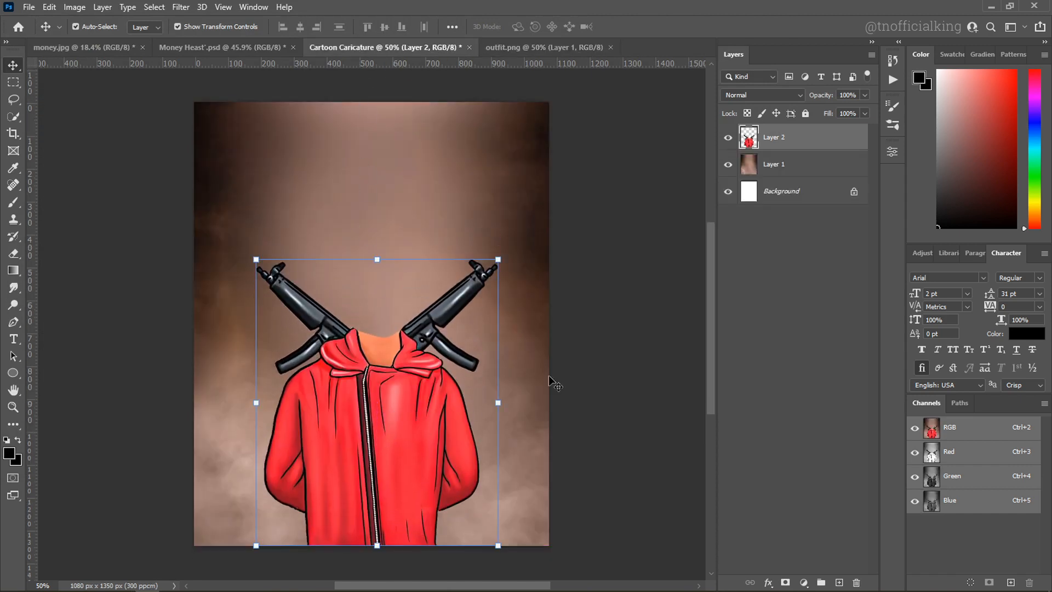
pyautogui.moveTo(402, 396); pyautogui.dragTo(390, 414)
pyautogui.click(592, 304)
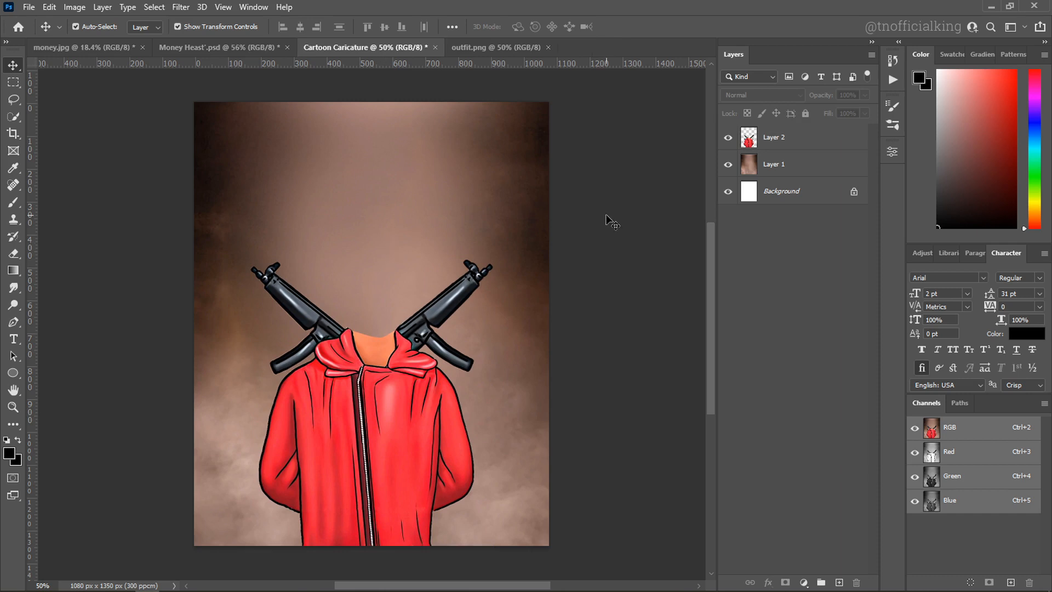
# Copy the cut-out head, Layer 3 copy, from Money Heast'.psd into the Cartoon Caricature document and position it above the jacket collar.
pyautogui.click(230, 52)
pyautogui.click(794, 385)
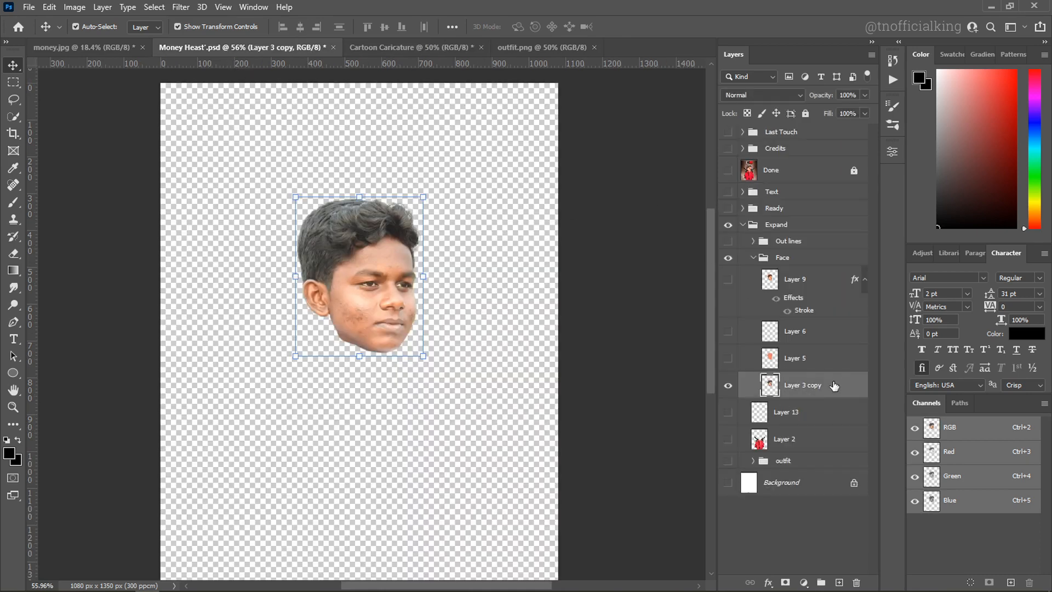
pyautogui.moveTo(370, 275); pyautogui.dragTo(427, 101)
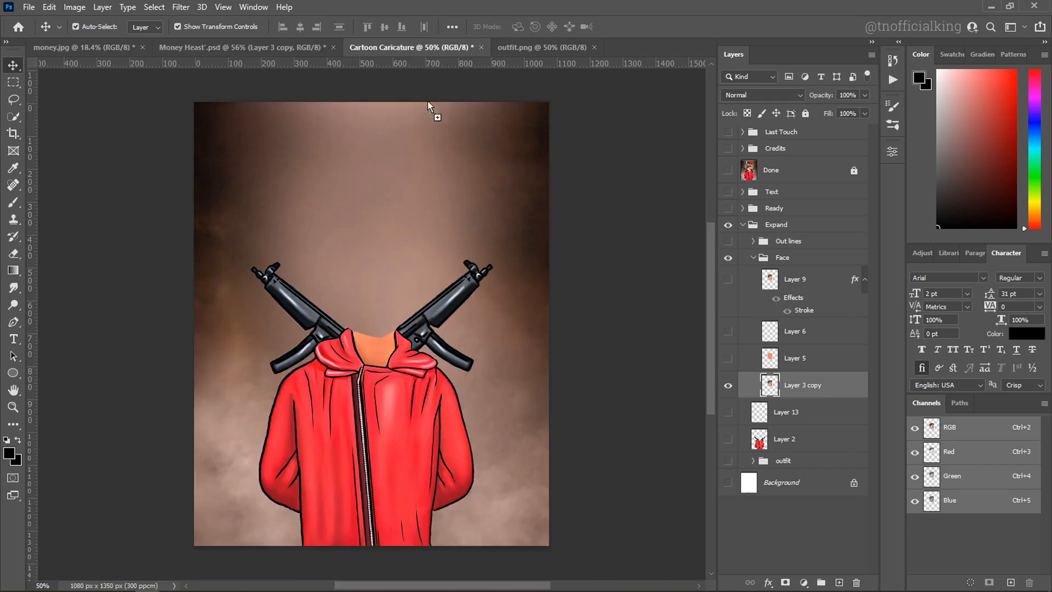
pyautogui.moveTo(393, 282); pyautogui.dragTo(377, 308)
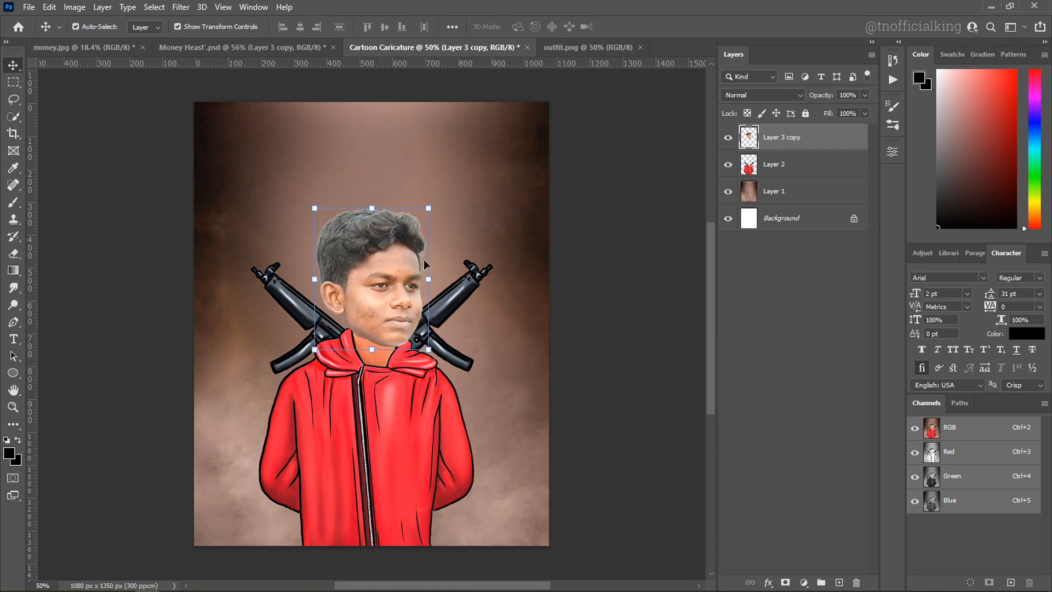
pyautogui.click(508, 222)
pyautogui.click(610, 241)
# Scale the head on Layer 3 copy down proportionally to 97.85% over the neck.
pyautogui.click(308, 47)
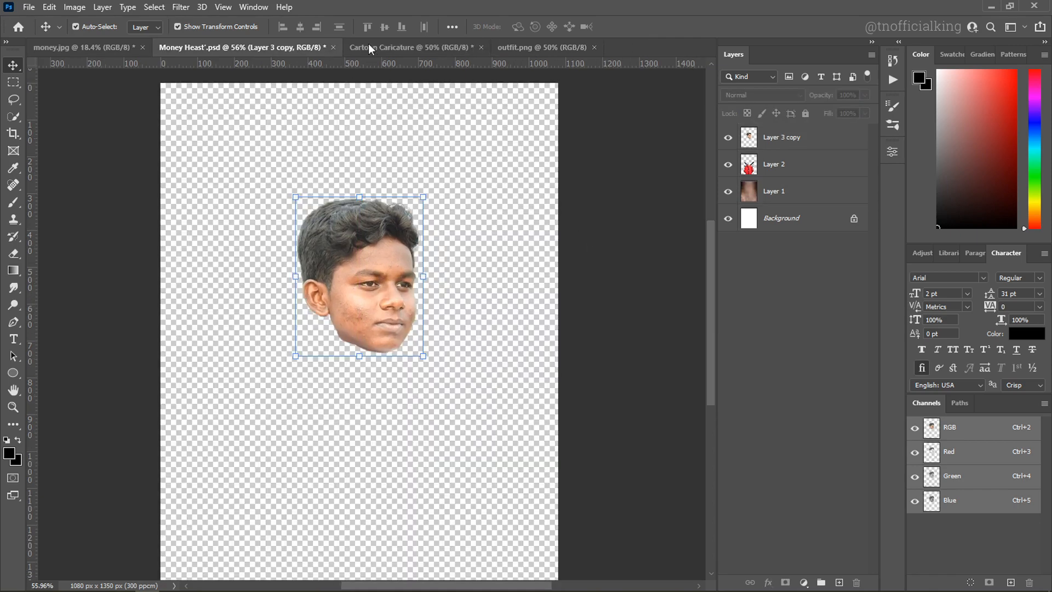
pyautogui.click(368, 47)
pyautogui.scroll(2, 385, 303)
pyautogui.scroll(1, 385, 303)
pyautogui.click(377, 316)
pyautogui.scroll(-2, 377, 316)
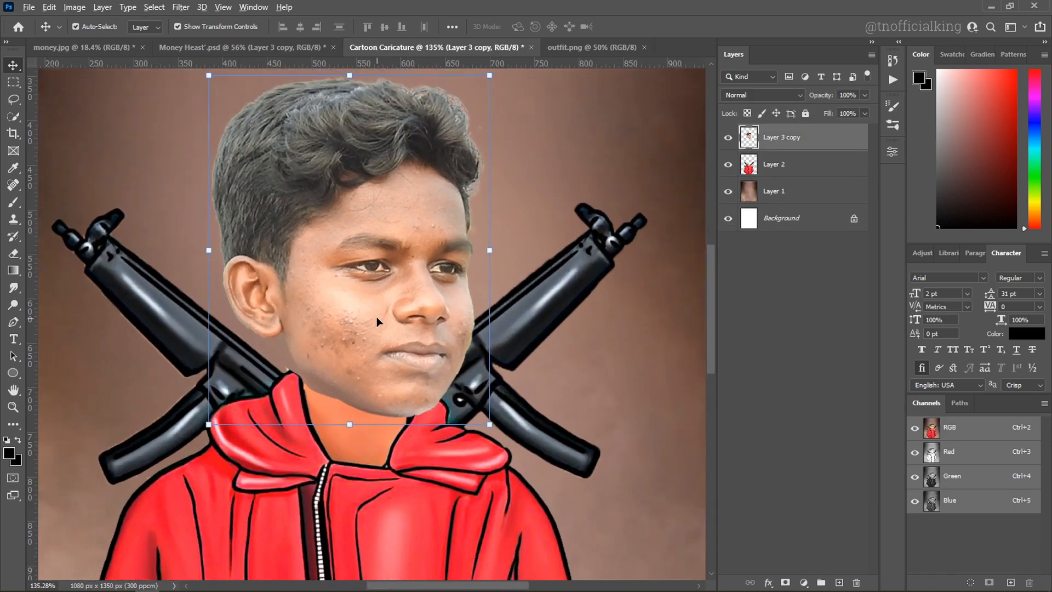
pyautogui.moveTo(442, 179); pyautogui.dragTo(453, 191)
pyautogui.moveTo(390, 316)
pyautogui.mouseDown()
pyautogui.moveTo(385, 301)
pyautogui.moveTo(387, 318)
pyautogui.mouseUp()
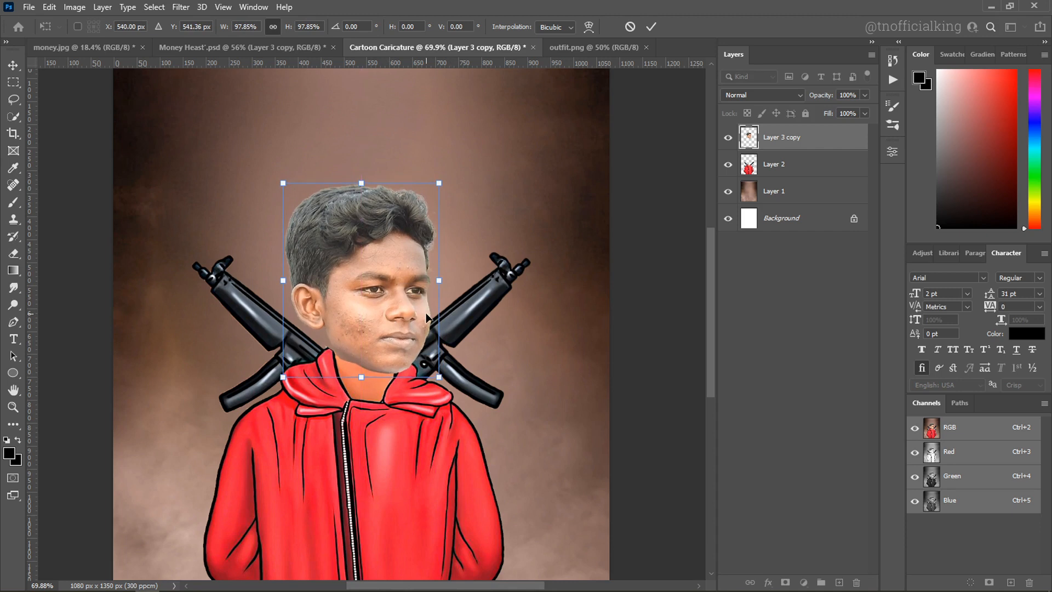
# Nudge the head into place over the collar at X 534.28 px, Y 539.93 px and apply the transform.
pyautogui.press('Up')
pyautogui.press('Up')
pyautogui.press('Up')
pyautogui.press('Up')
pyautogui.press('Up')
pyautogui.press('Down')
pyautogui.press('Down')
pyautogui.press('Down')
pyautogui.press('Down')
pyautogui.press('Down')
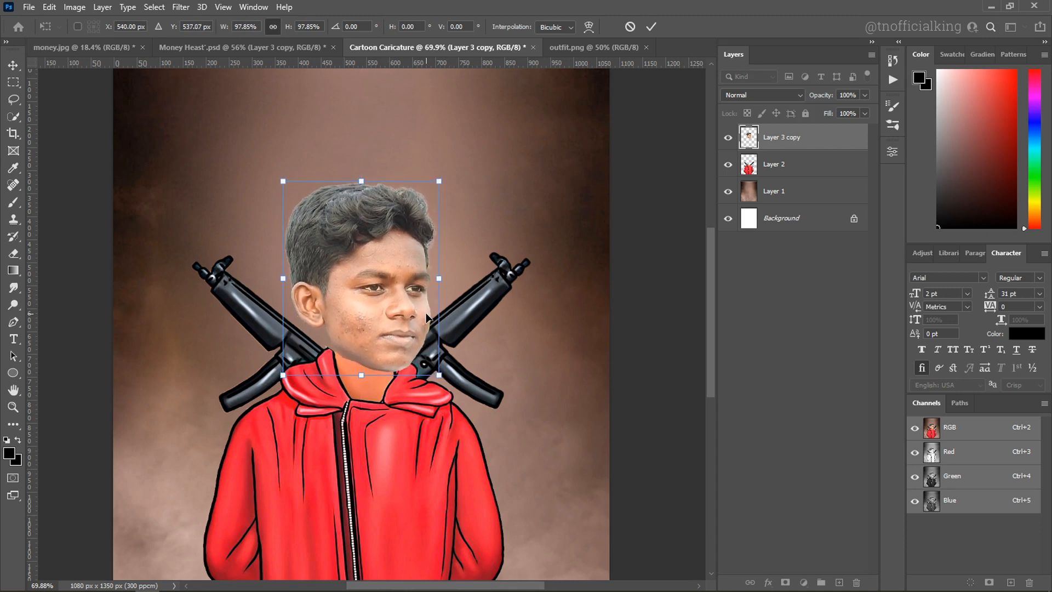
pyautogui.press('Left')
pyautogui.press('Left')
pyautogui.press('Left')
pyautogui.press('Left')
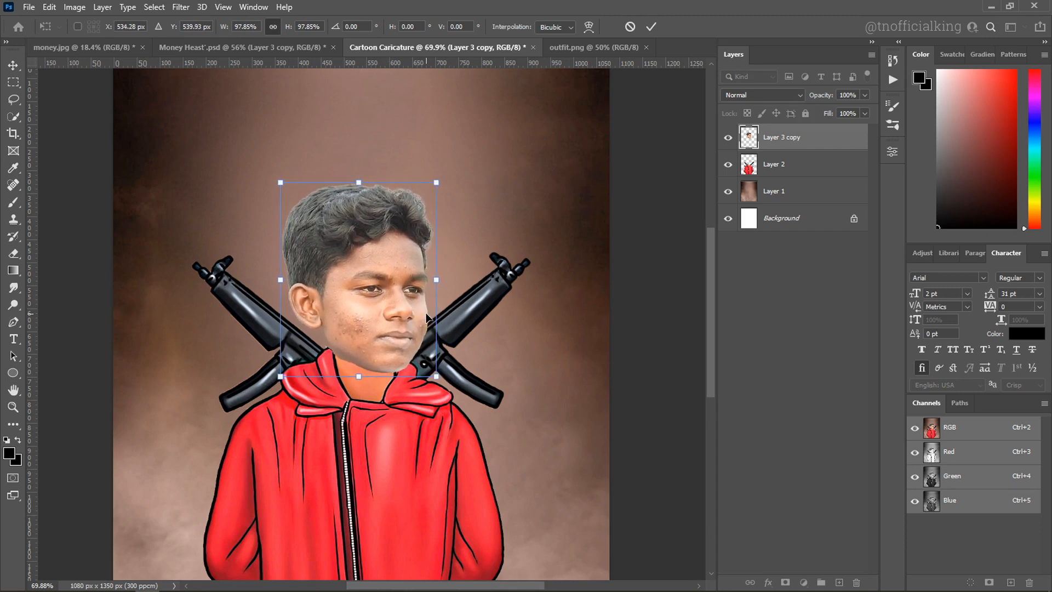
pyautogui.press('Return')
# Add a new empty layer above Layer 3 copy and load the head's outline as a selection.
pyautogui.click(594, 268)
pyautogui.scroll(3, 428, 287)
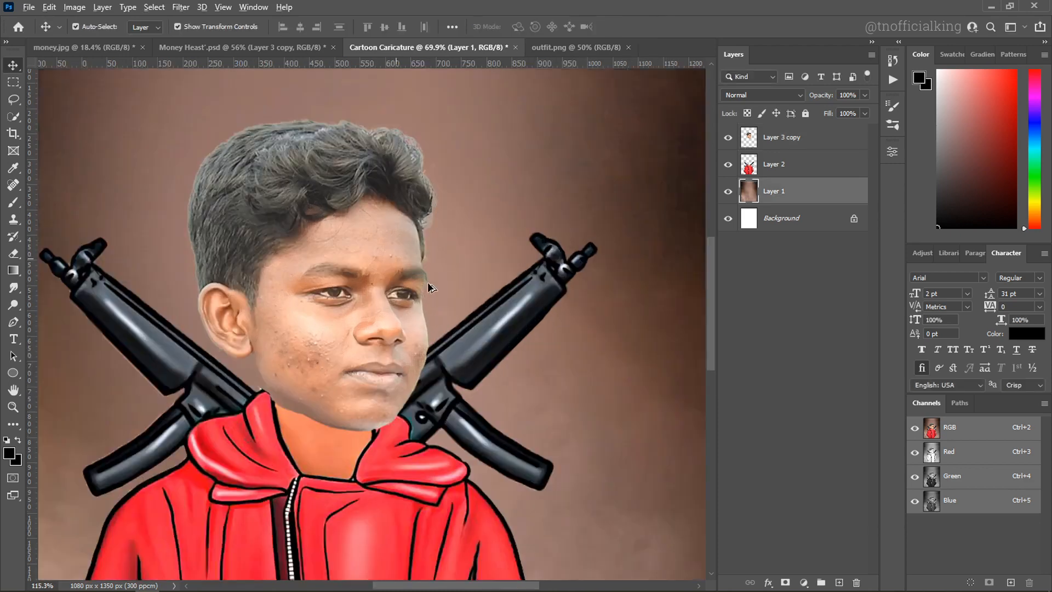
pyautogui.scroll(3, 429, 287)
pyautogui.scroll(-6, 403, 301)
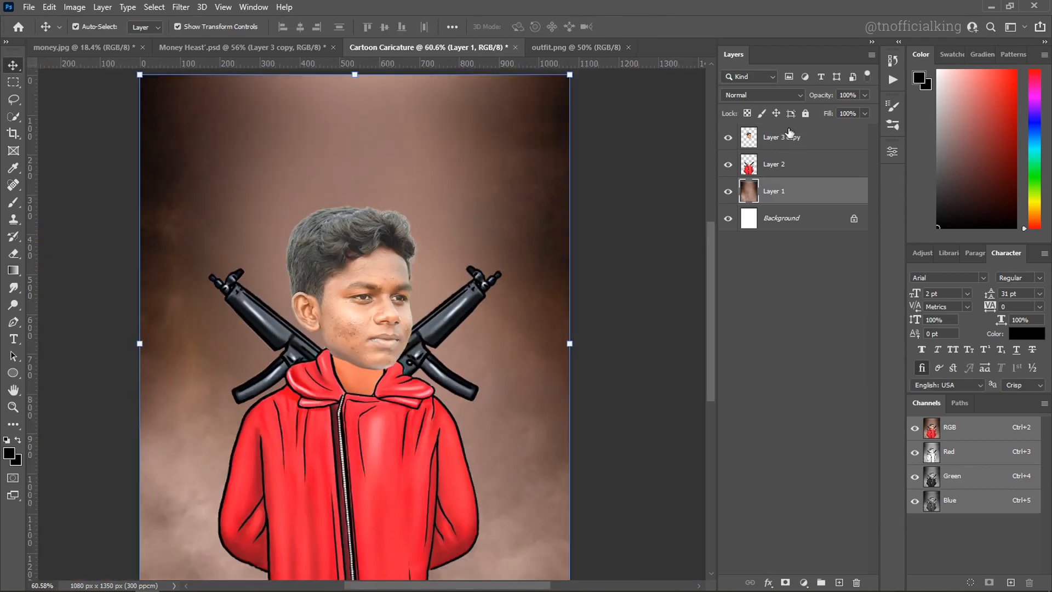
pyautogui.click(789, 137)
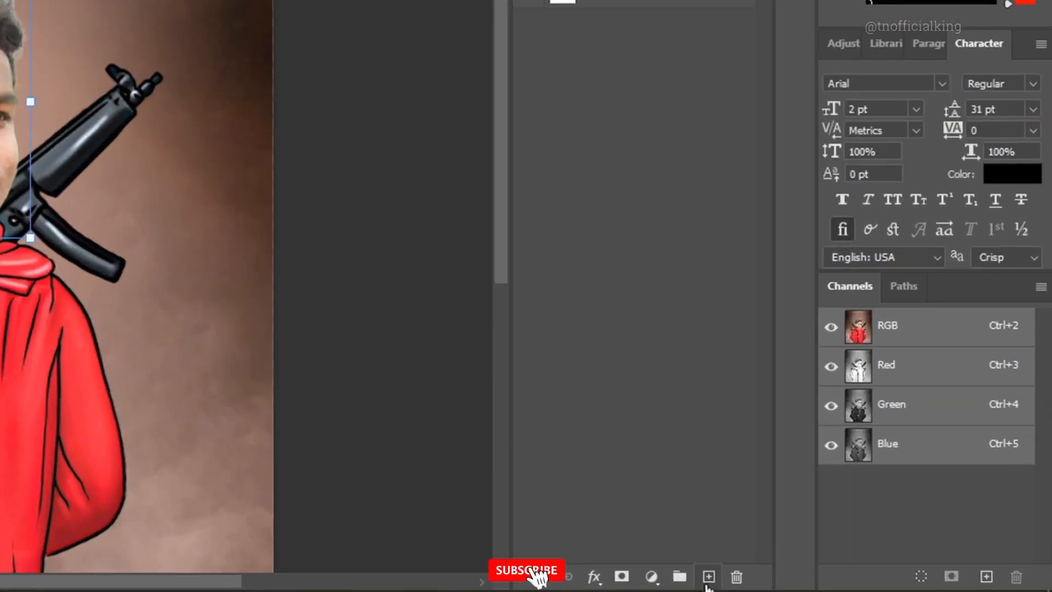
pyautogui.click(708, 576)
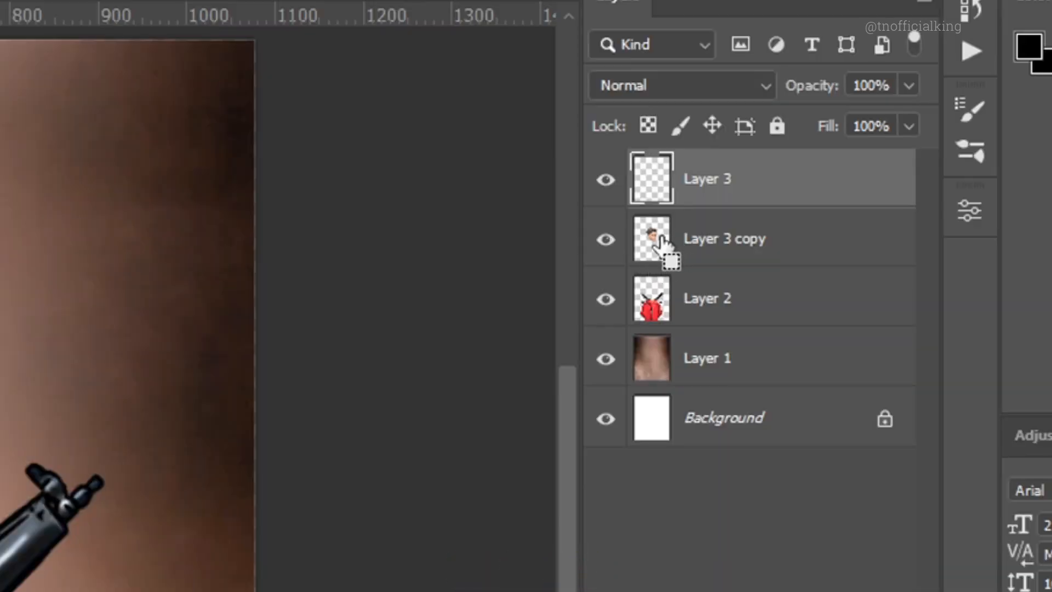
pyautogui.keyDown('ctrl'); pyautogui.click(752, 166); pyautogui.keyUp('ctrl')
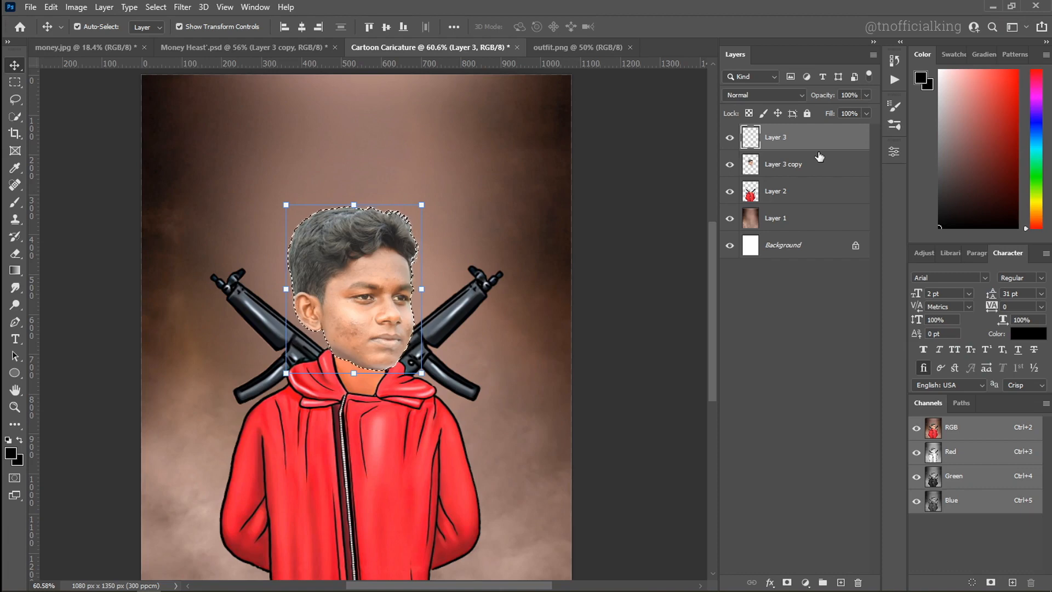
# Sample the orange skin tone of the outfit's neck as the foreground colour with the Eyedropper tool.
pyautogui.scroll(5, 307, 362)
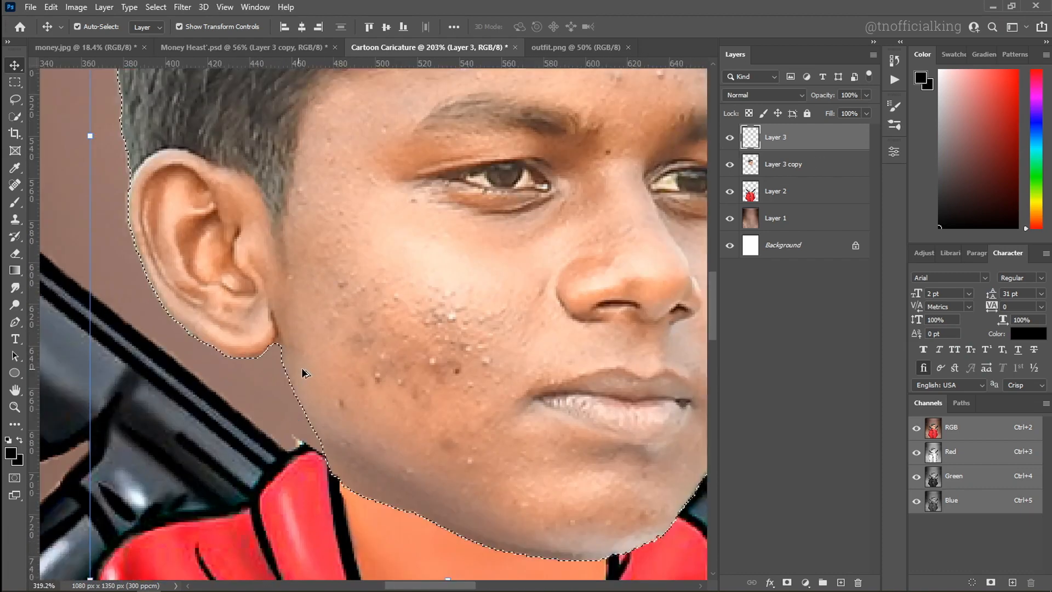
pyautogui.scroll(1, 304, 371)
pyautogui.moveTo(403, 422); pyautogui.dragTo(335, 205)
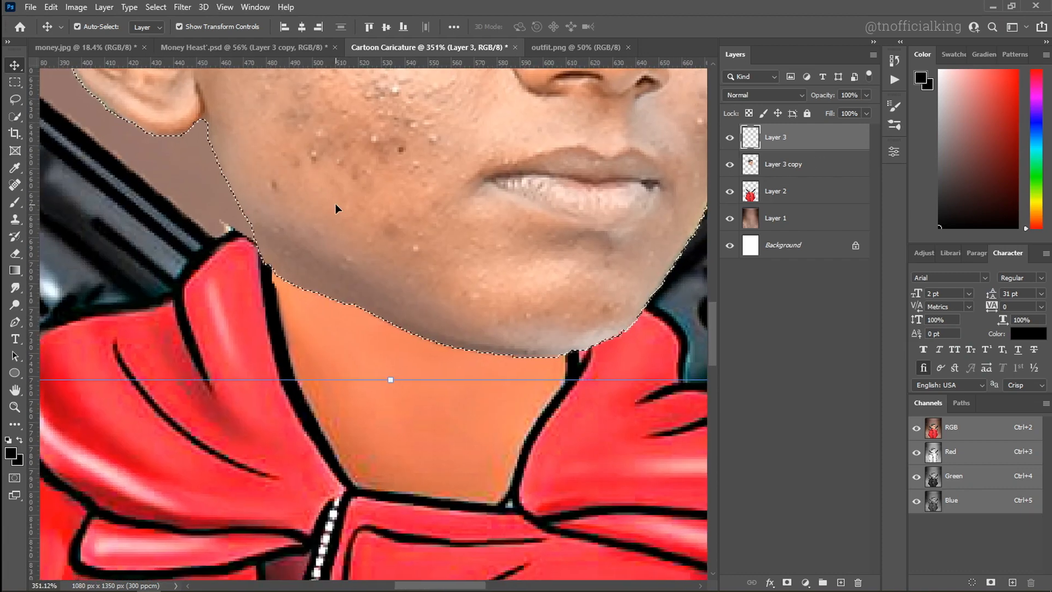
pyautogui.press('i')
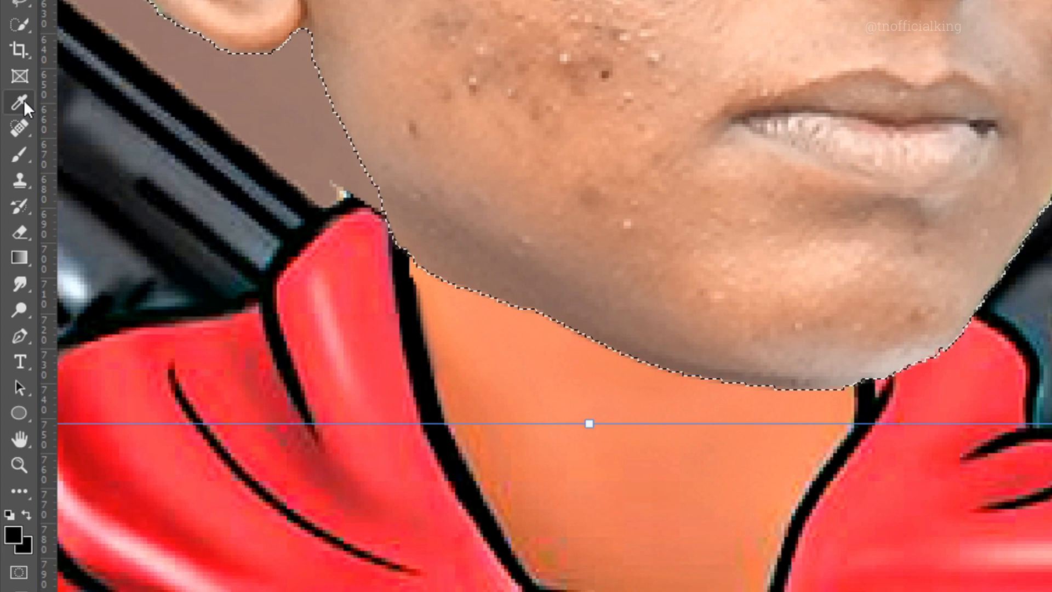
pyautogui.rightClick(21, 103)
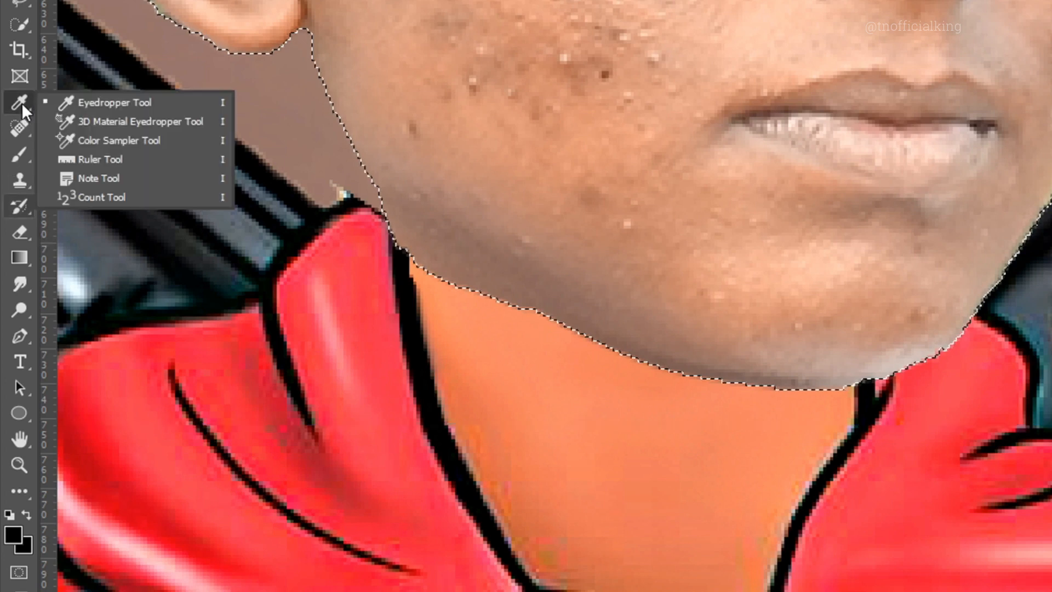
pyautogui.click(115, 99)
pyautogui.click(579, 414)
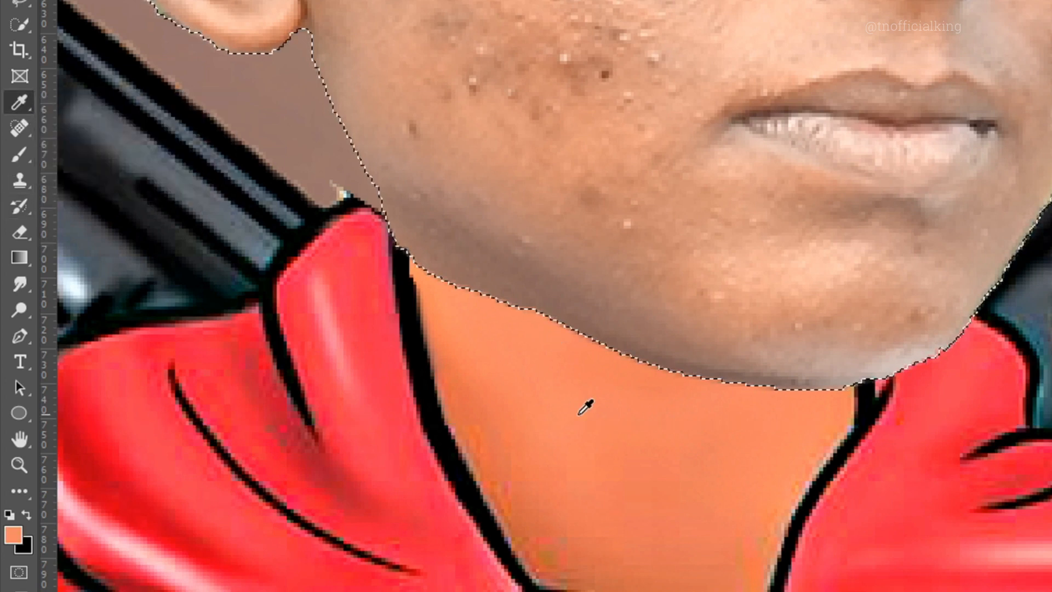
# Paint the whole head selection with the orange skin tone on Layer 3 using the Brush tool, and deselect.
pyautogui.moveTo(765, 174); pyautogui.dragTo(719, 430)
pyautogui.scroll(-2, 728, 307)
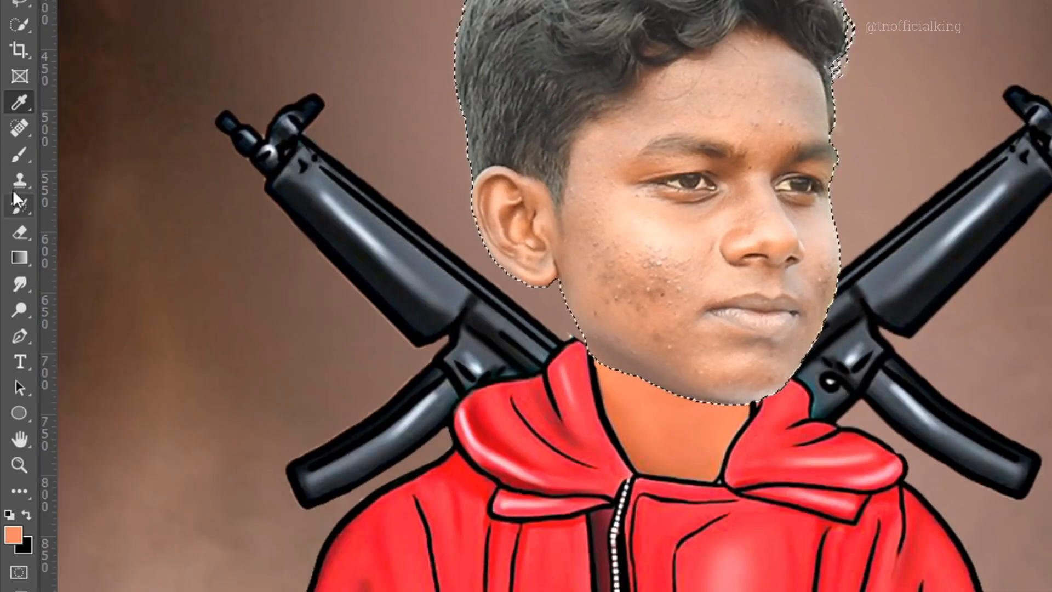
pyautogui.click(20, 154)
pyautogui.moveTo(684, 234)
pyautogui.mouseDown()
pyautogui.moveTo(811, 252)
pyautogui.moveTo(726, 417)
pyautogui.moveTo(656, 186)
pyautogui.moveTo(763, 117)
pyautogui.mouseUp()
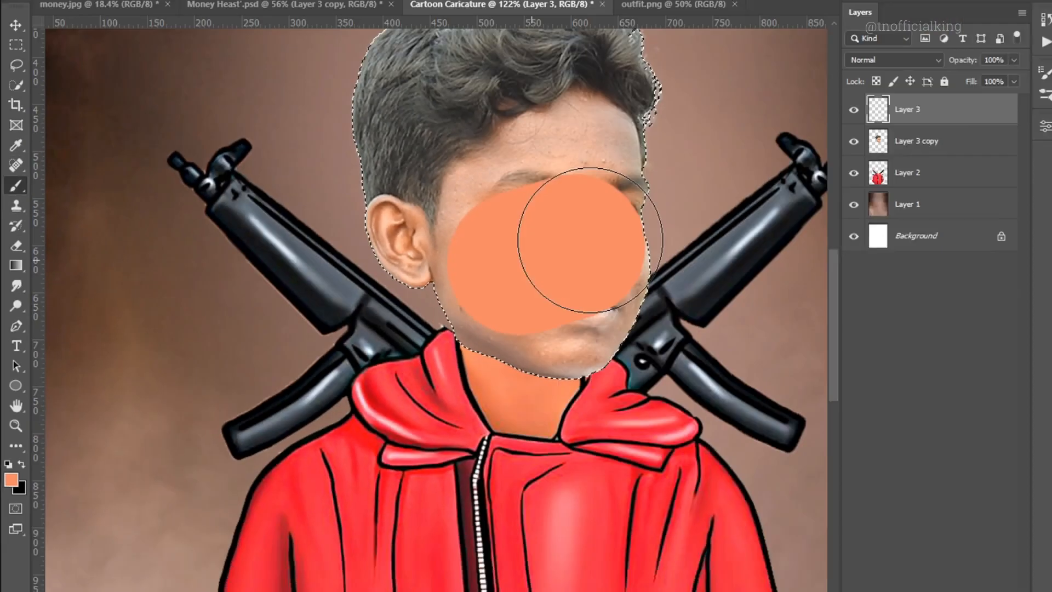
pyautogui.moveTo(505, 178)
pyautogui.mouseDown()
pyautogui.moveTo(541, 171)
pyautogui.moveTo(495, 128)
pyautogui.moveTo(570, 115)
pyautogui.moveTo(473, 57)
pyautogui.moveTo(484, 123)
pyautogui.moveTo(521, 137)
pyautogui.mouseUp()
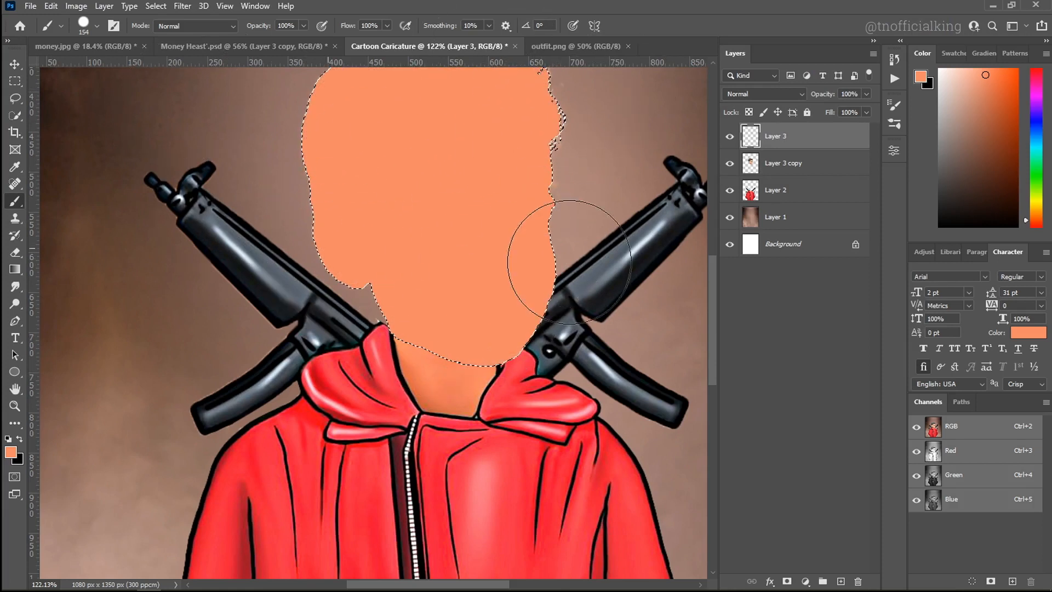
pyautogui.hotkey('ctrl', 'd')
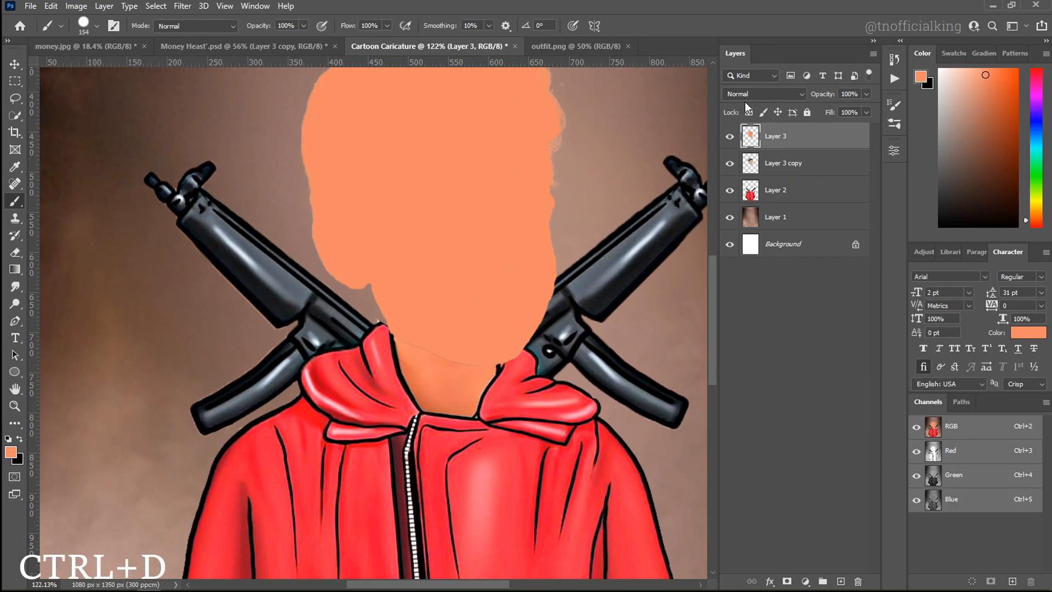
# Change Layer 3's blend mode to Color so the orange skin tone tints the photographed head.
pyautogui.click(756, 94)
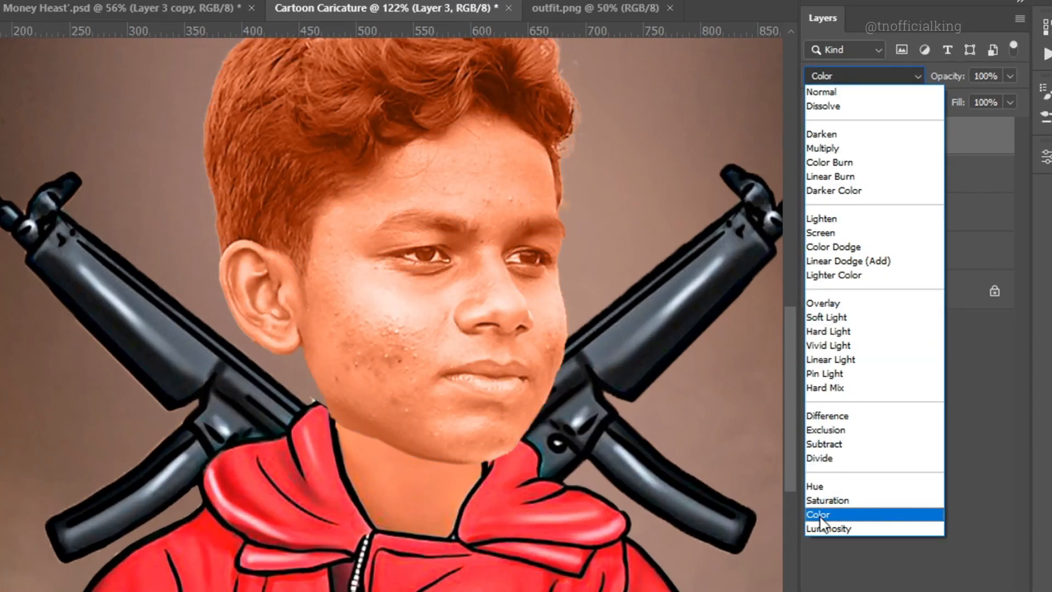
pyautogui.click(820, 516)
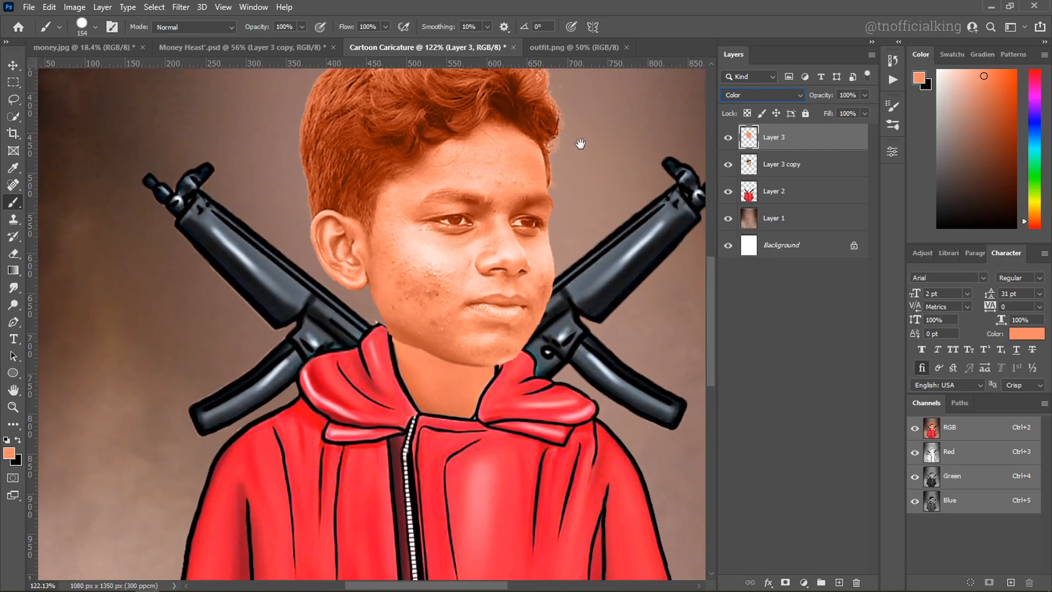
pyautogui.moveTo(581, 143); pyautogui.dragTo(590, 235)
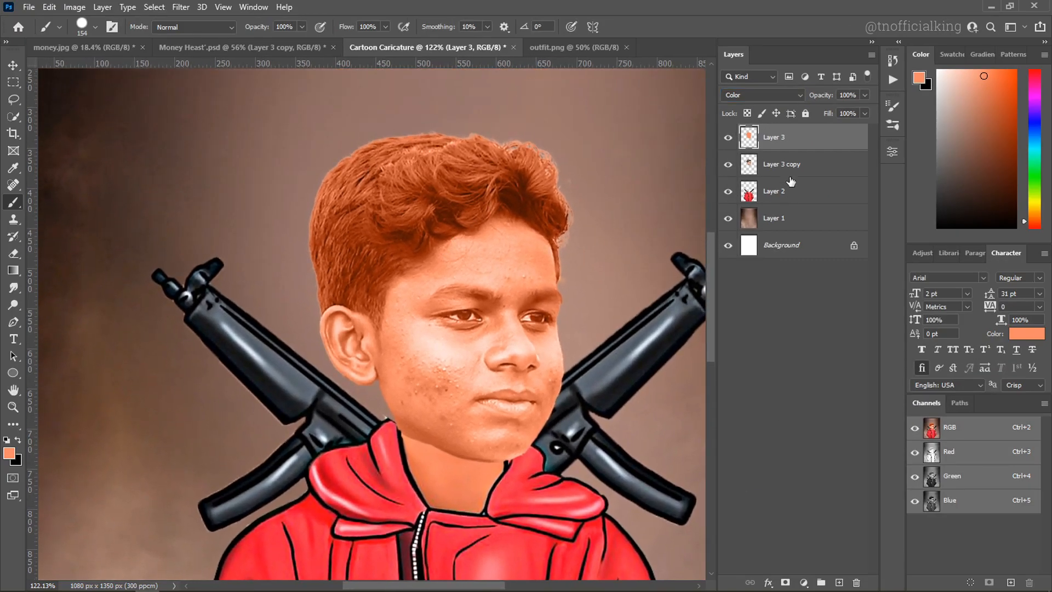
# Rename Layer 3 copy as Face, Layer 3 as Face clor and Layer 2 as Outfit.
pyautogui.click(790, 174)
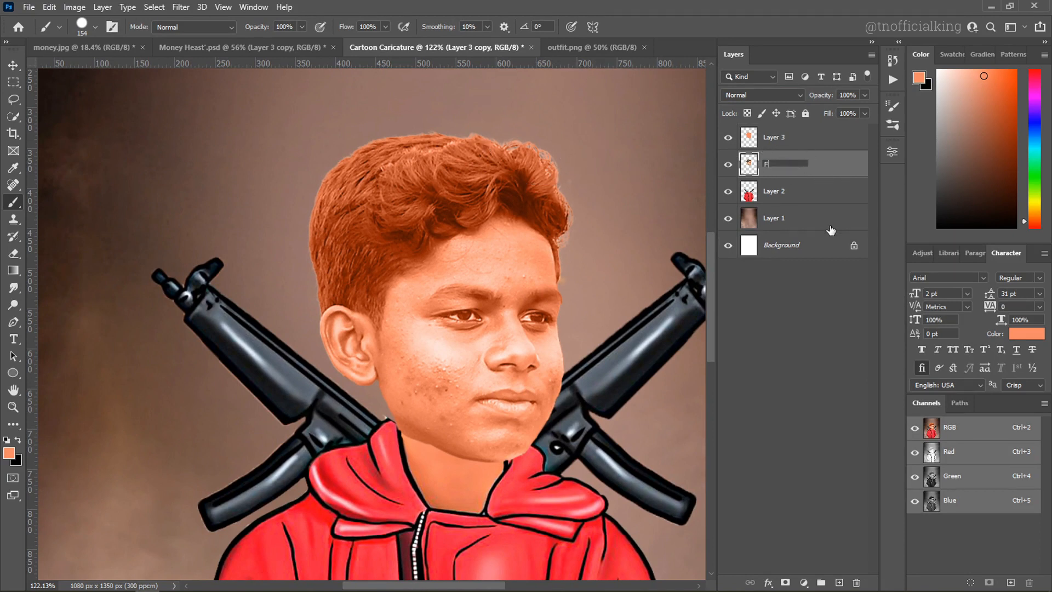
pyautogui.hotkey('shift', 'Tab')
pyautogui.write('Face clor')
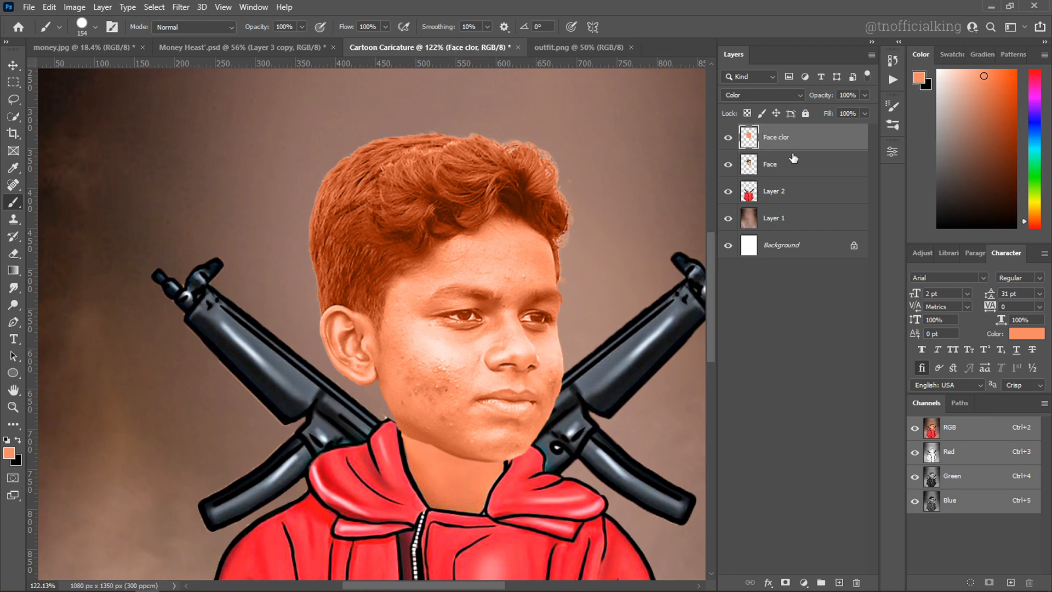
pyautogui.press('Tab')
pyautogui.press('Tab')
pyautogui.write('Outfit')
pyautogui.press('Return')
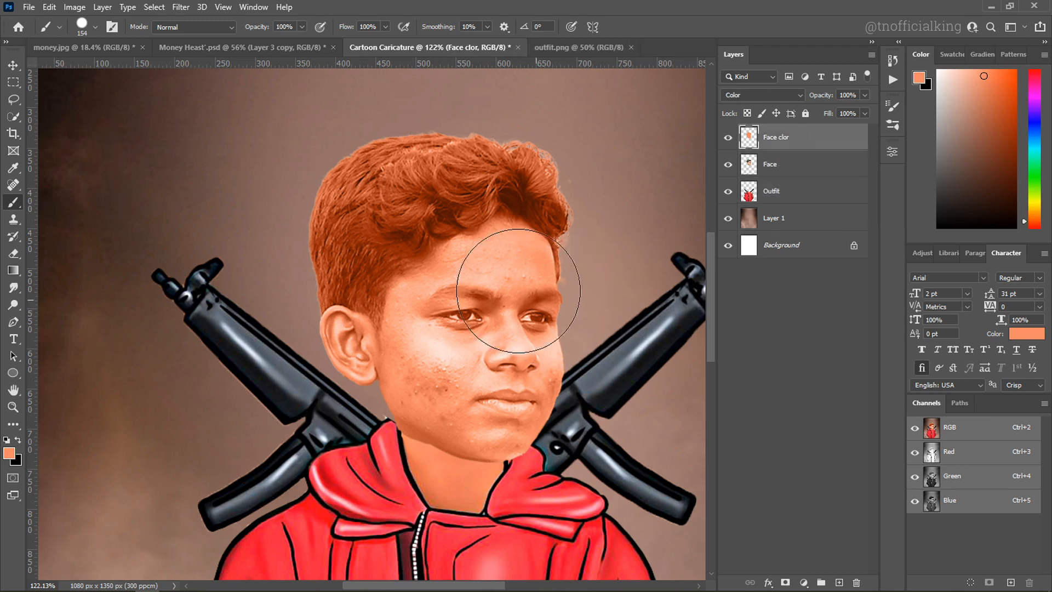
# Select only the hair on the Face layer with the Quick Selection tool, leaving out the face and ear.
pyautogui.scroll(-2, 482, 318)
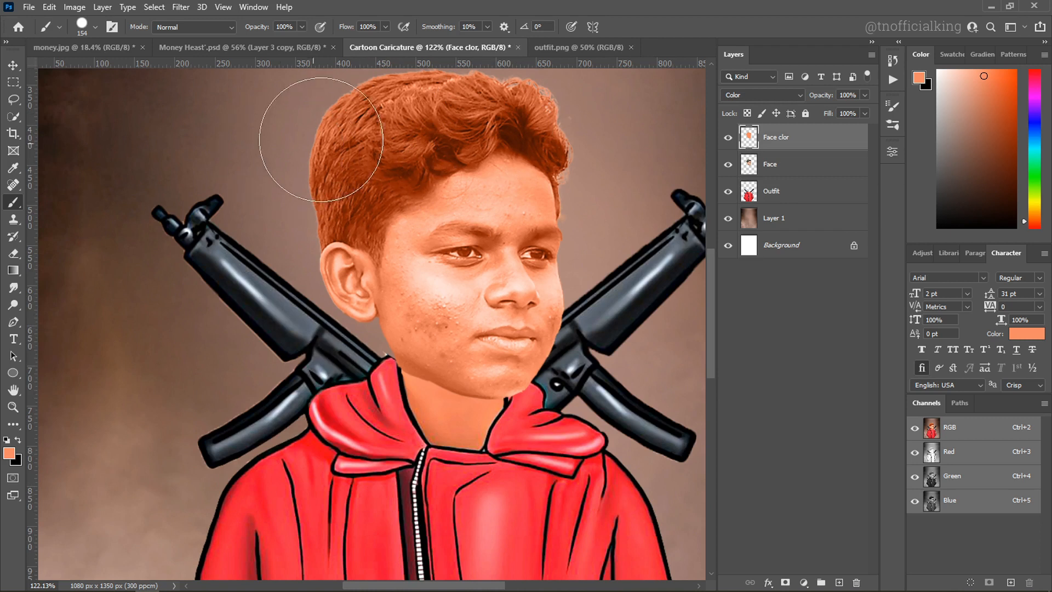
pyautogui.press('w')
pyautogui.moveTo(378, 148); pyautogui.dragTo(353, 225)
pyautogui.moveTo(431, 162); pyautogui.dragTo(411, 209)
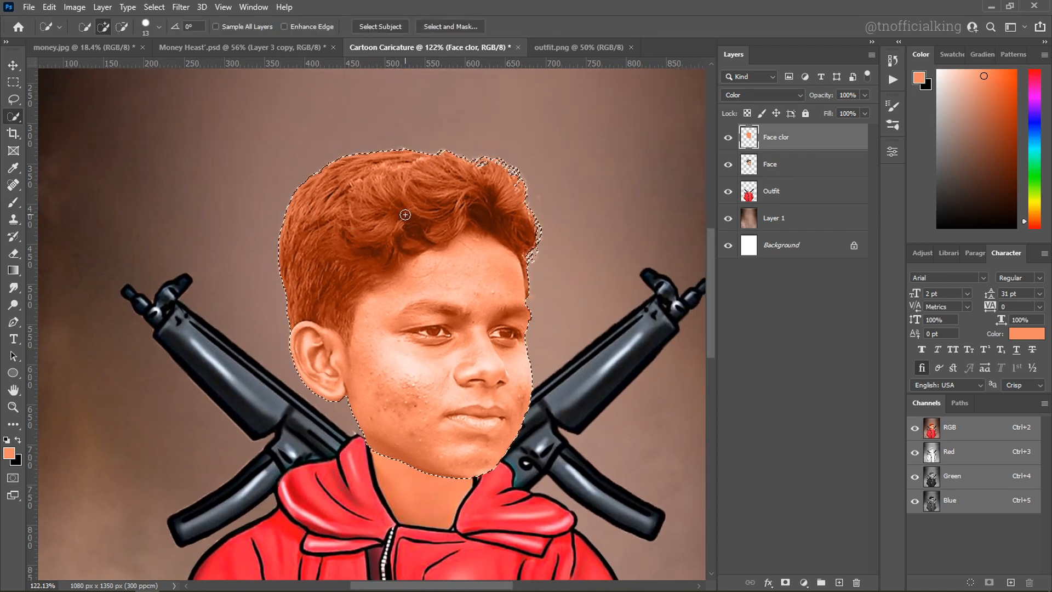
pyautogui.hotkey('alt', '[')
pyautogui.moveTo(312, 388)
pyautogui.mouseDown()
pyautogui.moveTo(509, 346)
pyautogui.moveTo(386, 346)
pyautogui.moveTo(503, 266)
pyautogui.mouseUp()
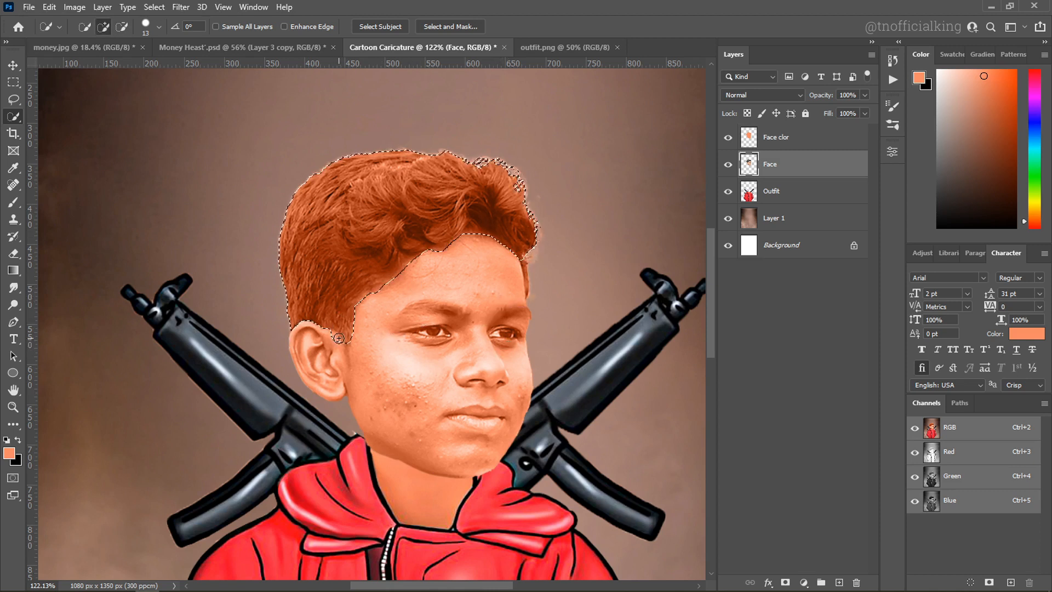
pyautogui.moveTo(340, 317); pyautogui.dragTo(343, 332)
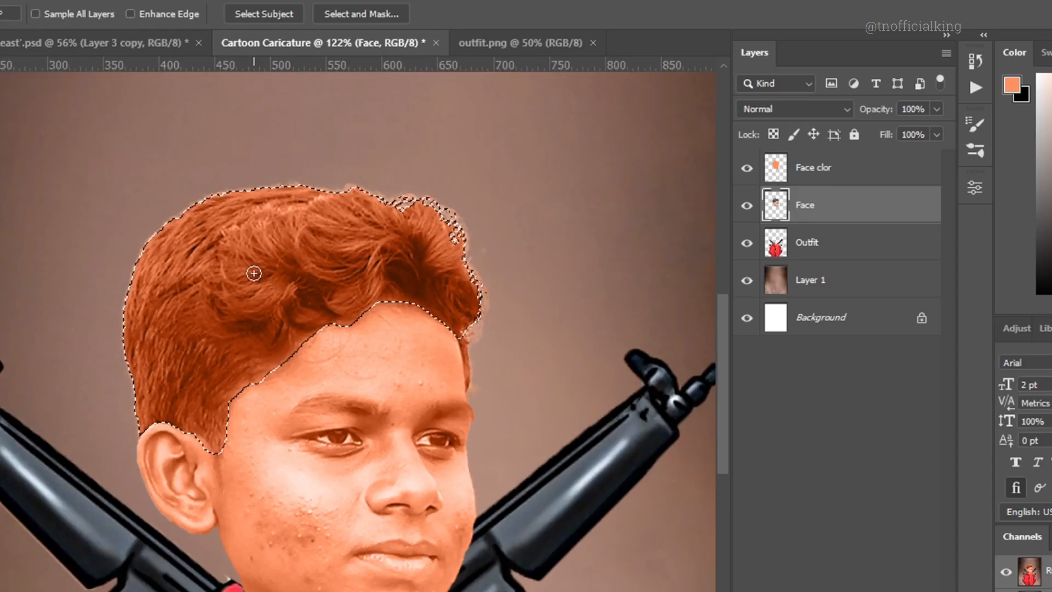
pyautogui.scroll(-7, 659, 314)
pyautogui.scroll(9, 659, 314)
# Erase the orange tint from the selected hair on the Face clor layer, and deselect.
pyautogui.click(856, 171)
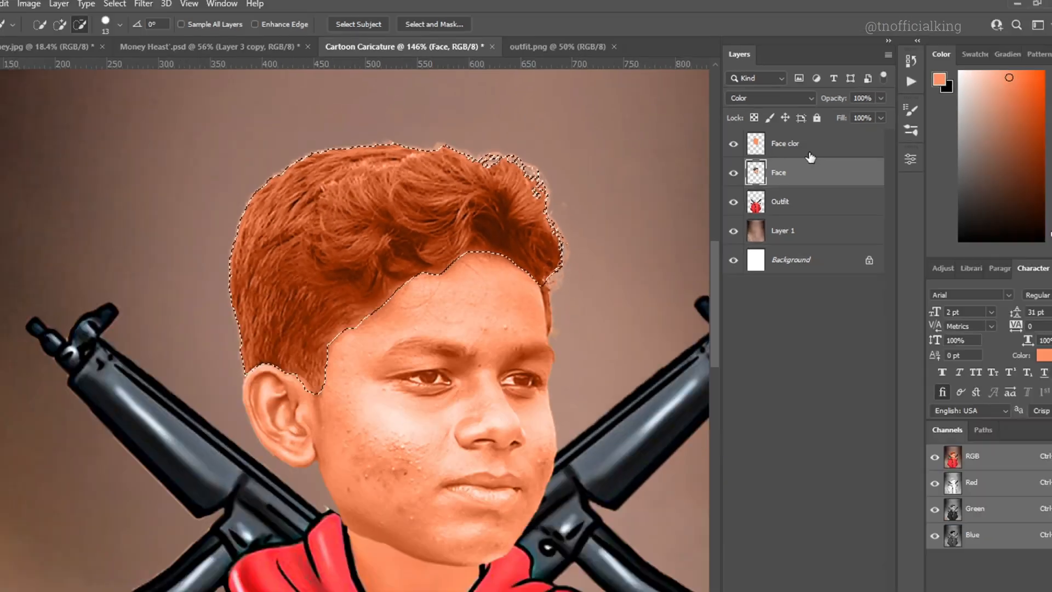
pyautogui.press('e')
pyautogui.moveTo(336, 246); pyautogui.dragTo(352, 255)
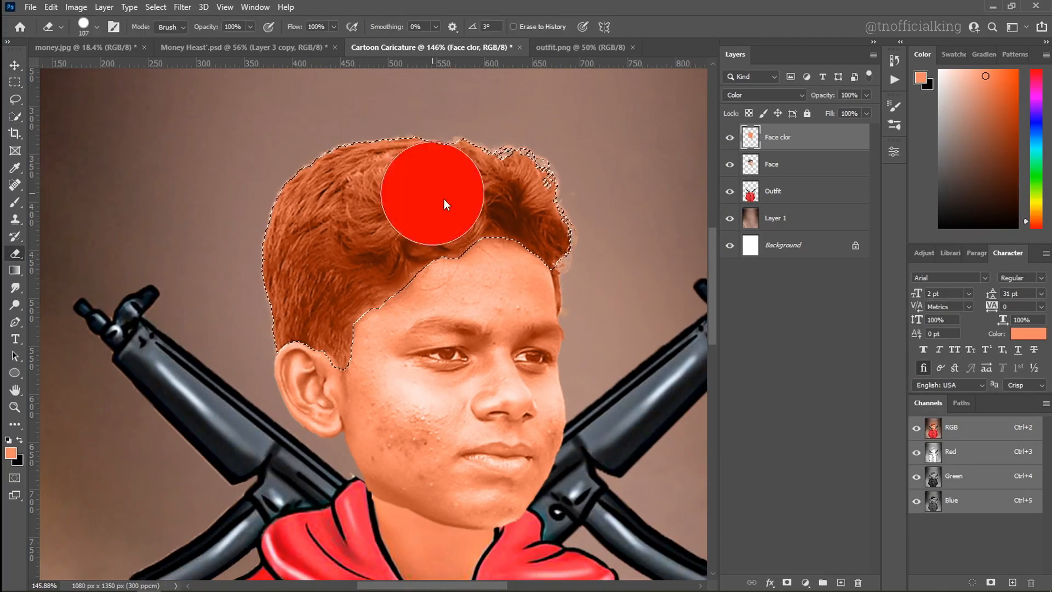
pyautogui.moveTo(447, 204); pyautogui.dragTo(466, 205)
pyautogui.moveTo(332, 203)
pyautogui.mouseDown()
pyautogui.moveTo(484, 171)
pyautogui.moveTo(561, 233)
pyautogui.moveTo(566, 284)
pyautogui.moveTo(415, 238)
pyautogui.moveTo(283, 304)
pyautogui.mouseUp()
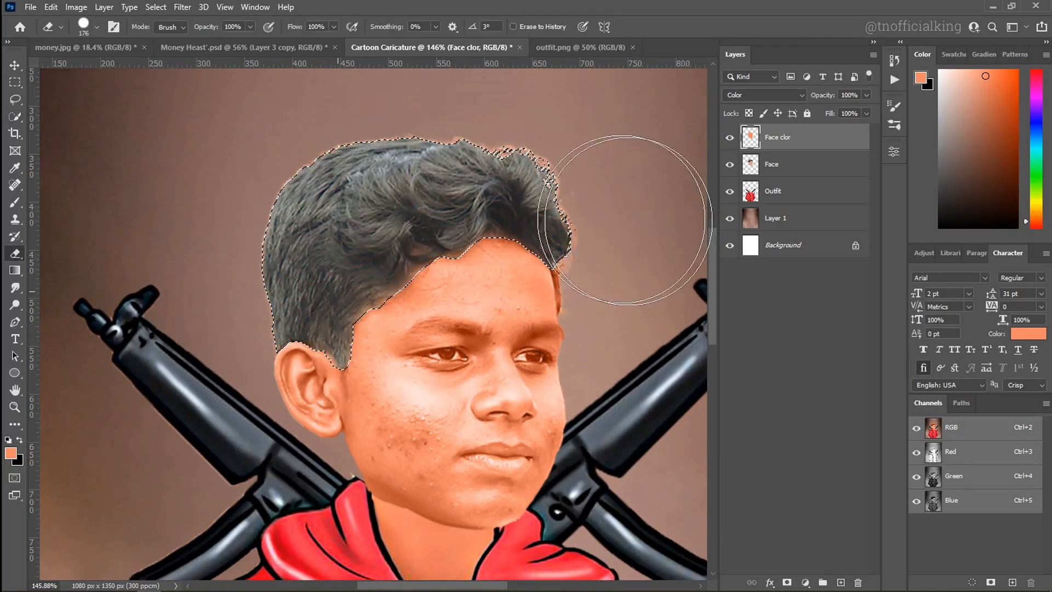
pyautogui.hotkey('ctrl', 'd')
pyautogui.scroll(-5, 626, 248)
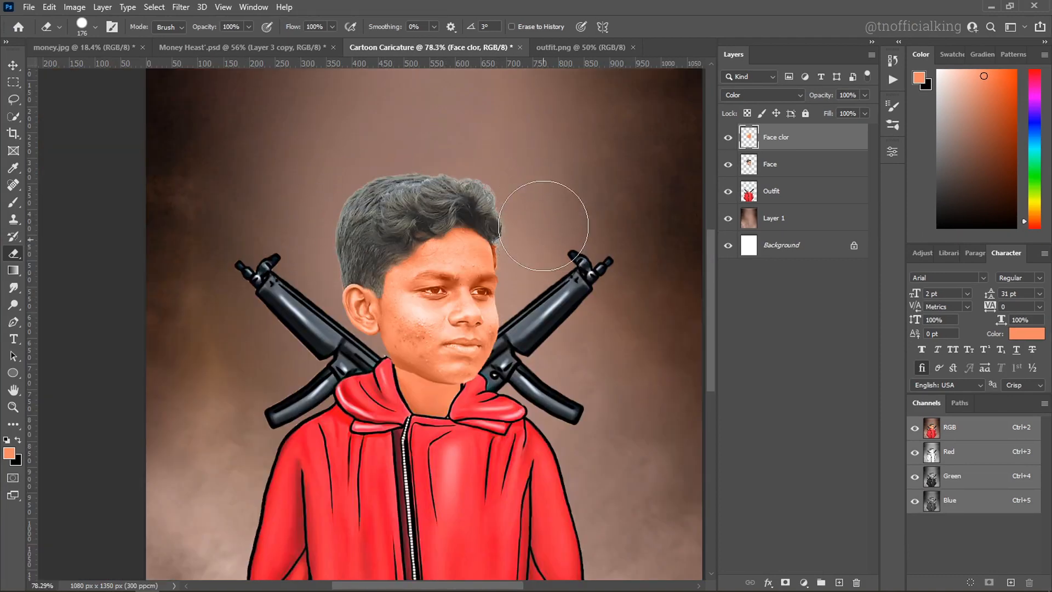
# Set the Face clor layer's opacity to 50%.
pyautogui.scroll(-1, 380, 330)
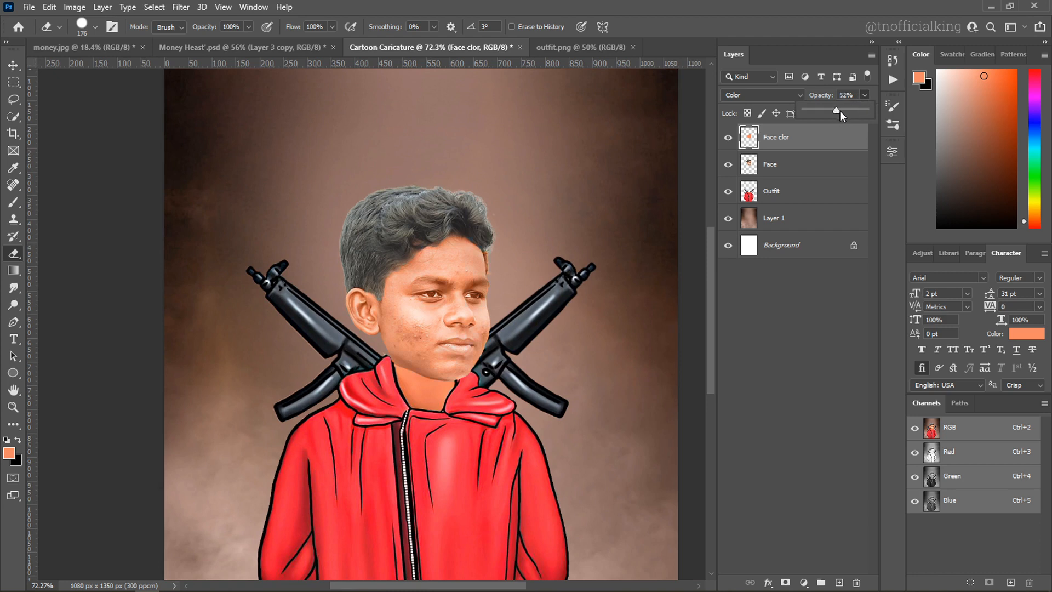
pyautogui.click(866, 95)
pyautogui.write('50')
pyautogui.press('Return')
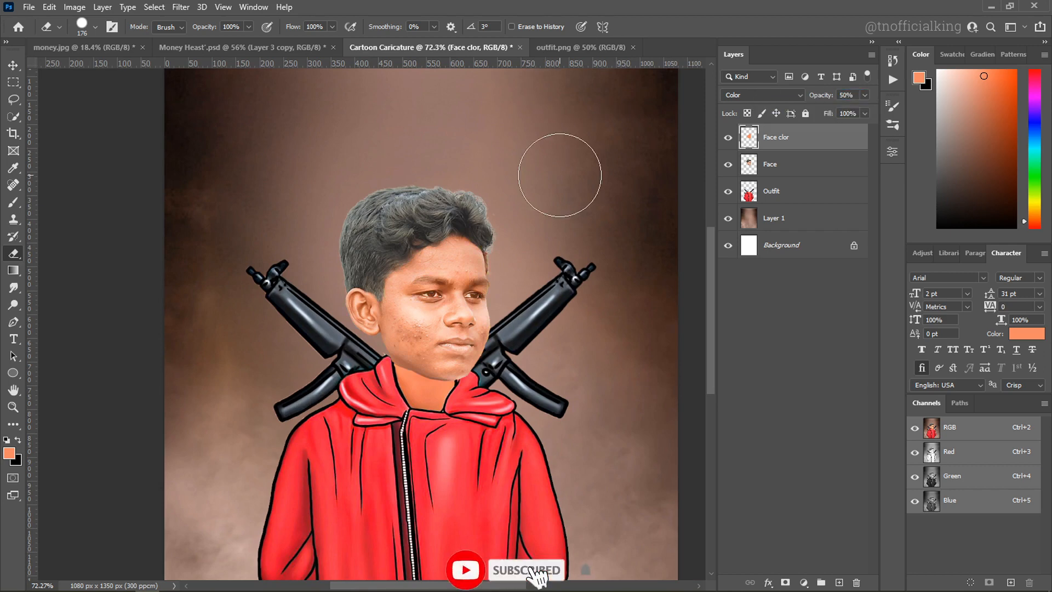
pyautogui.press('v')
pyautogui.click(599, 228)
pyautogui.scroll(-5, 470, 229)
pyautogui.scroll(-2, 467, 225)
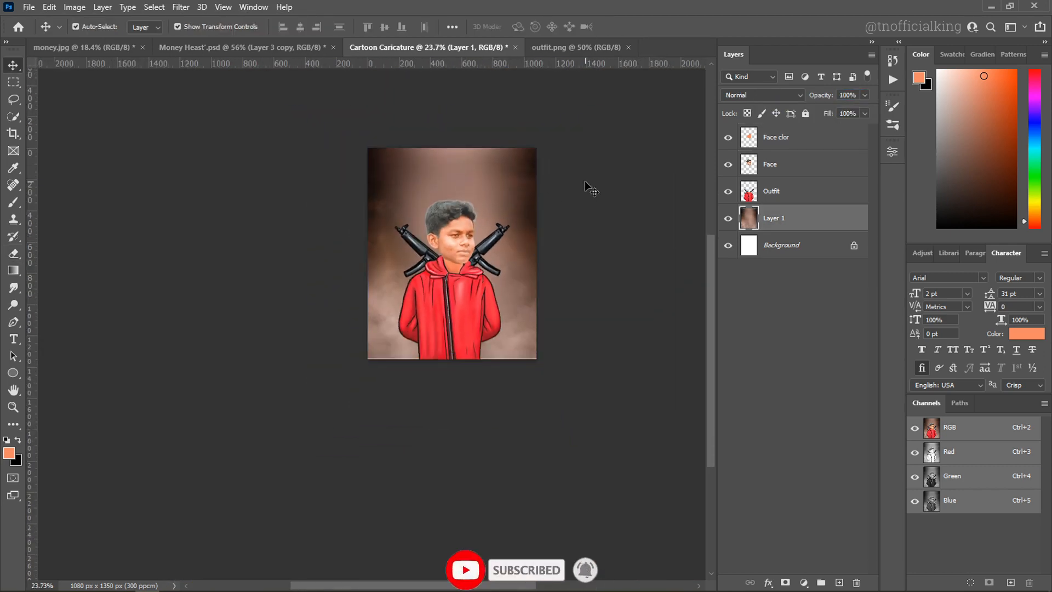
pyautogui.click(587, 183)
pyautogui.scroll(10, 456, 244)
pyautogui.hotkey('ctrl', '0')
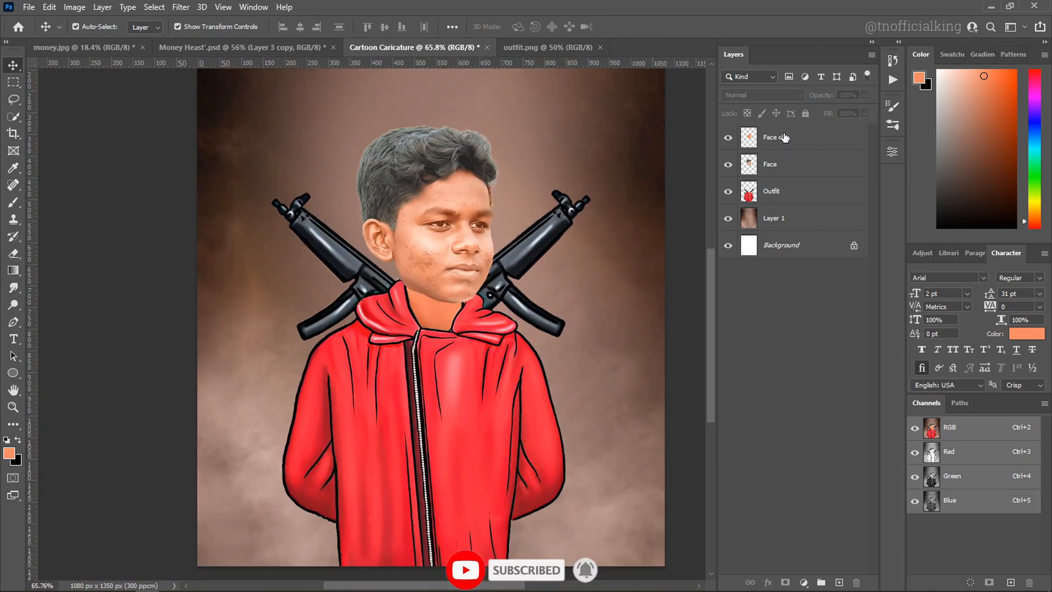
# Merge the Face clor and Face layers into one layer and duplicate the merged head.
pyautogui.click(784, 160)
pyautogui.keyDown('ctrl'); pyautogui.click(806, 141); pyautogui.keyUp('ctrl')
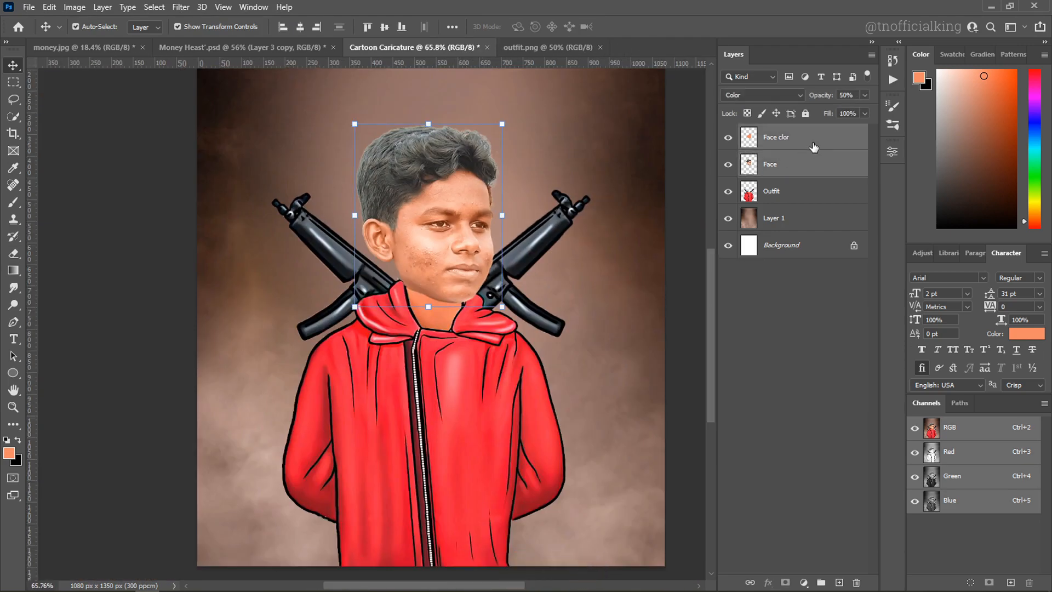
pyautogui.rightClick(813, 144)
pyautogui.click(861, 426)
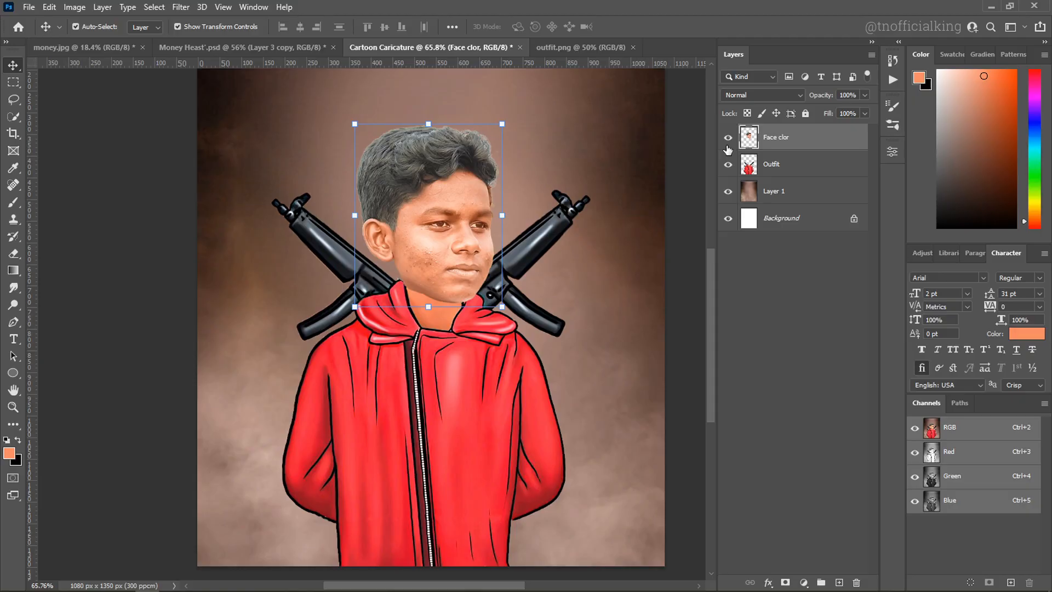
pyautogui.hotkey('ctrl', 'j')
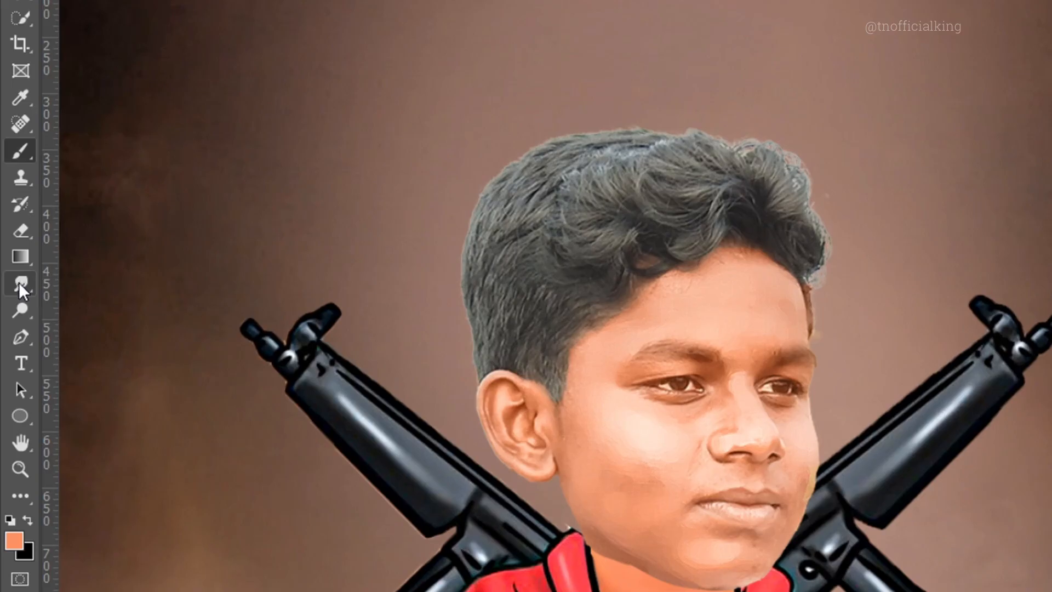
# Choose the Smudge tool with the Smoothing Smudge Brush from the Digital-Painting-TN OFFICIAL KING brush set.
pyautogui.rightClick(14, 287)
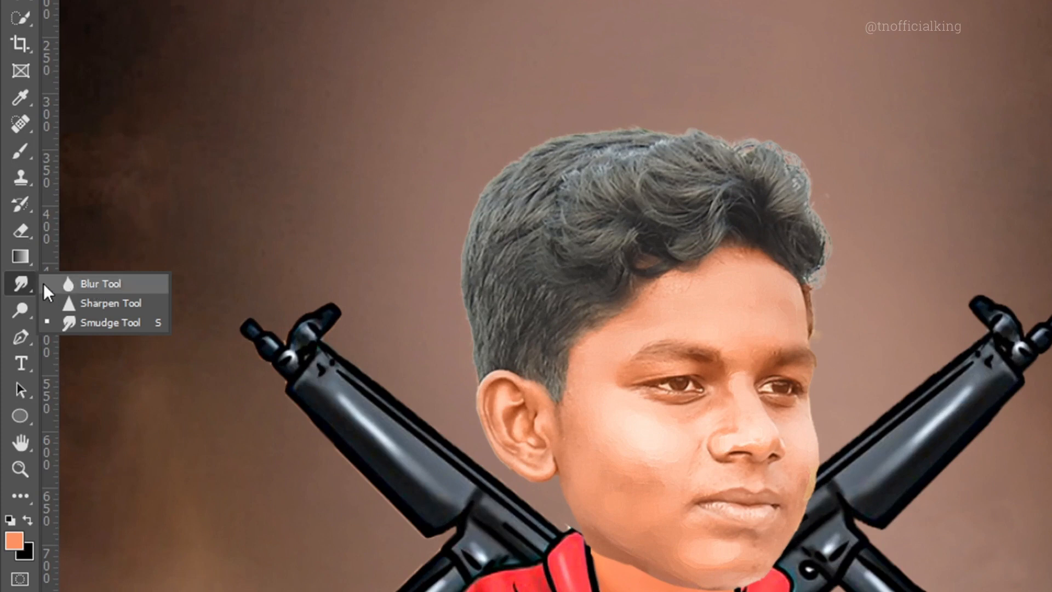
pyautogui.click(106, 328)
pyautogui.rightClick(646, 72)
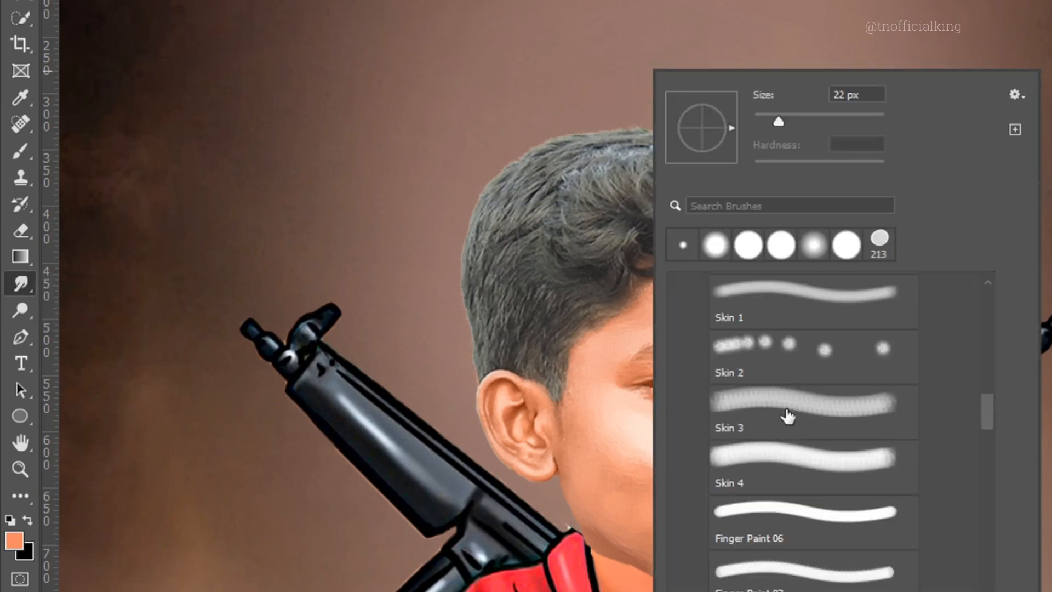
pyautogui.scroll(3, 779, 429)
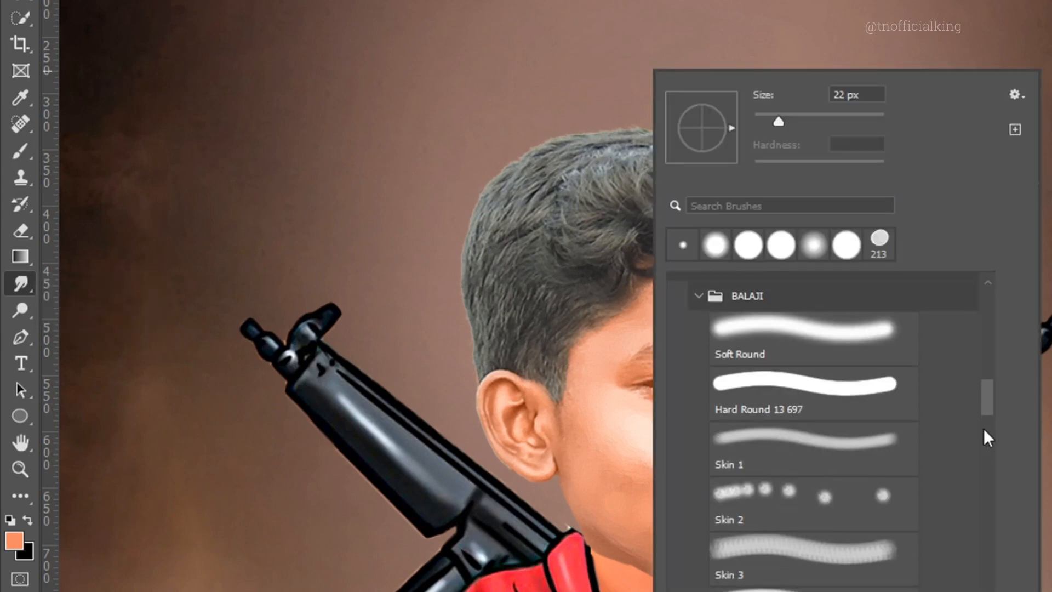
pyautogui.scroll(5, 993, 415)
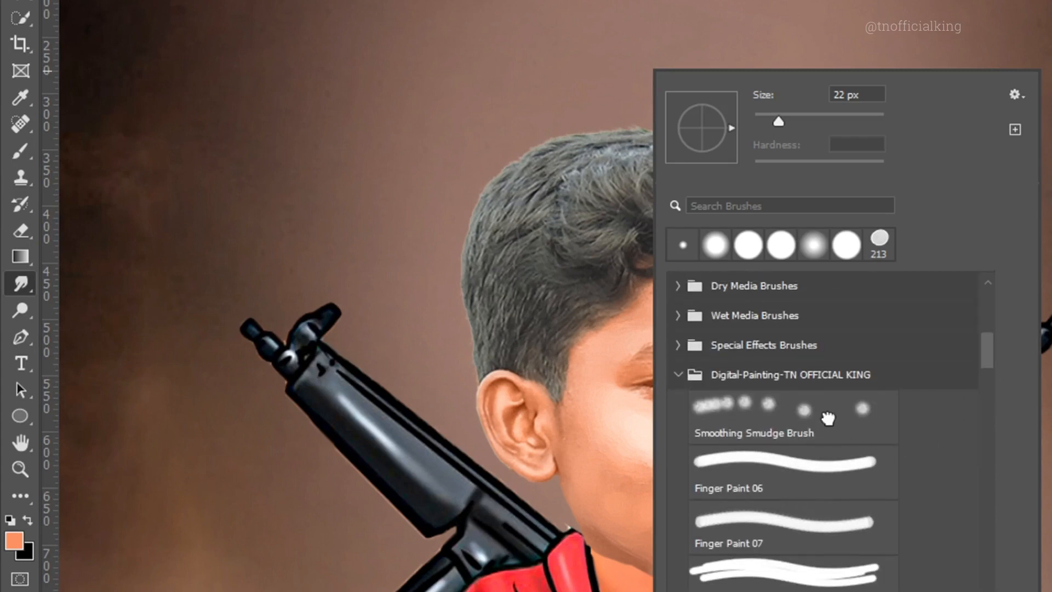
pyautogui.click(827, 418)
pyautogui.press('Return')
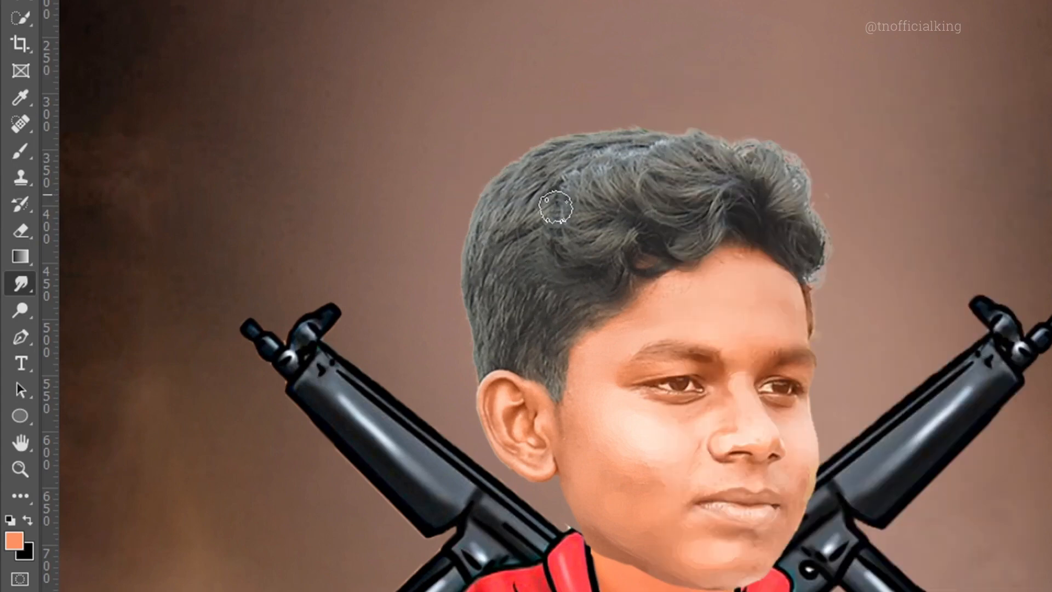
# Set the Smudge tool's strength to 40% for working on the facial skin.
pyautogui.scroll(4, 583, 243)
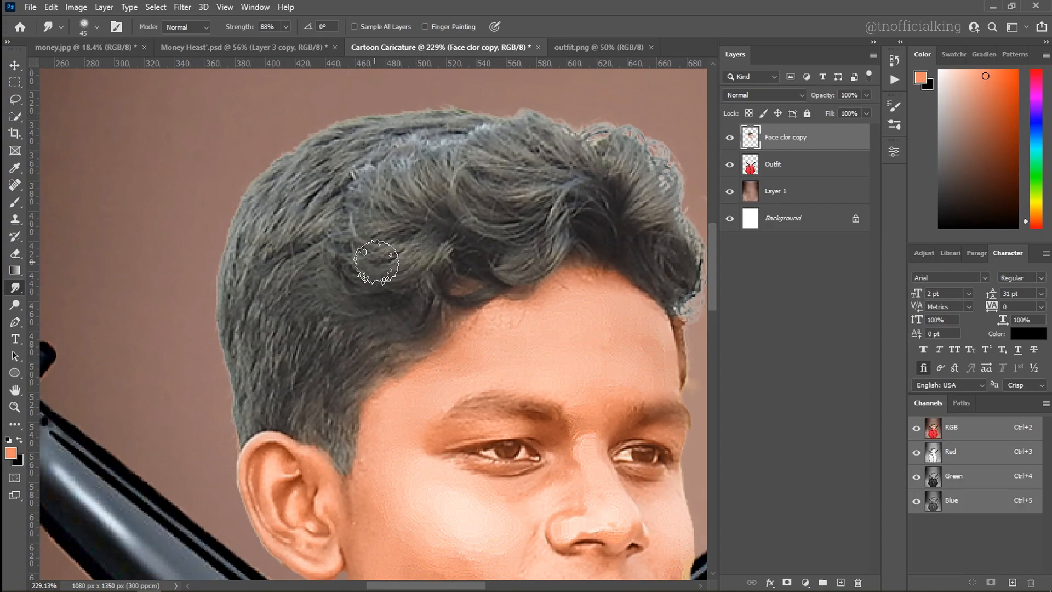
pyautogui.scroll(-4, 511, 357)
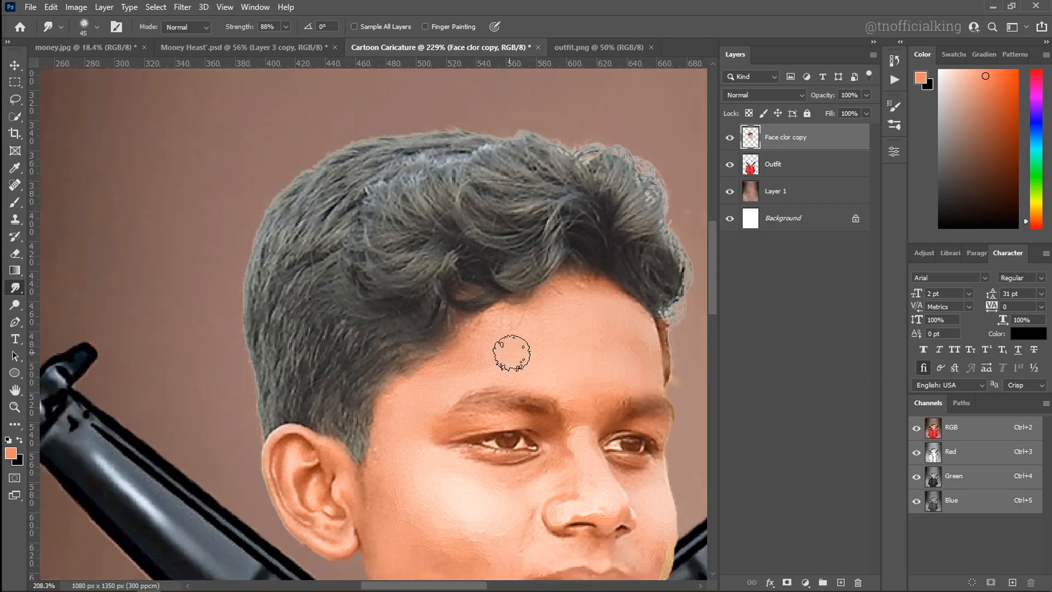
pyautogui.scroll(5, 566, 383)
pyautogui.scroll(4, 364, 388)
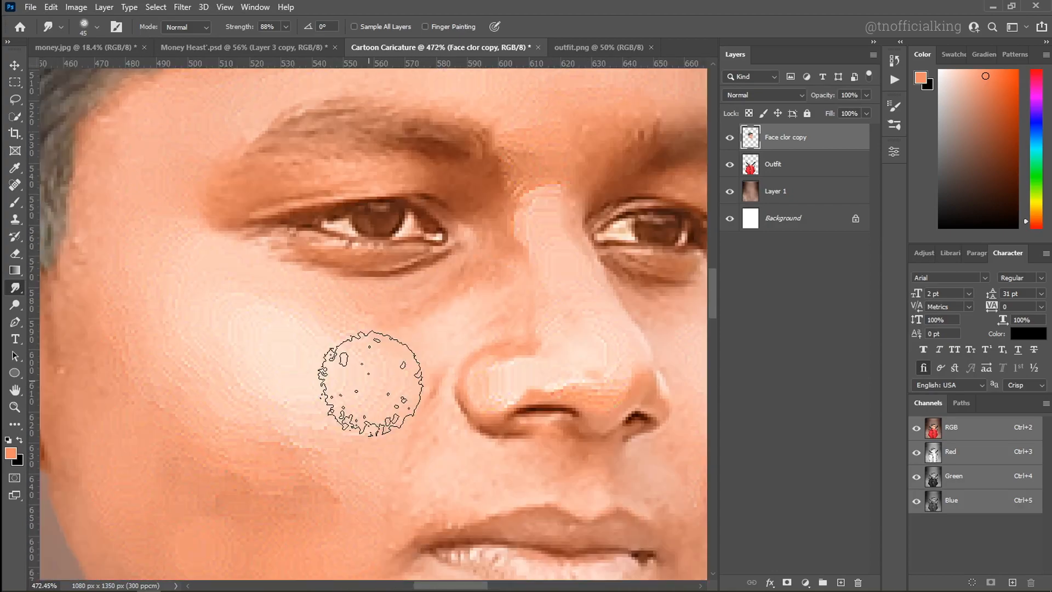
pyautogui.scroll(-3, 371, 375)
pyautogui.scroll(3, 371, 382)
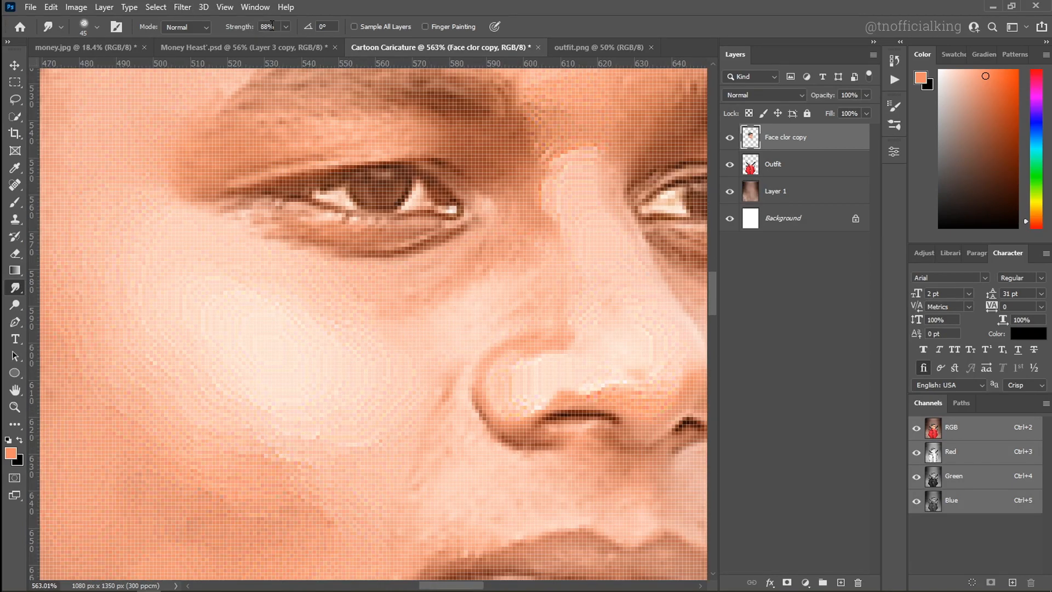
pyautogui.write('5')
pyautogui.write('4')
pyautogui.press('BackSpace')
pyautogui.press('BackSpace')
pyautogui.write('40')
pyautogui.press('Return')
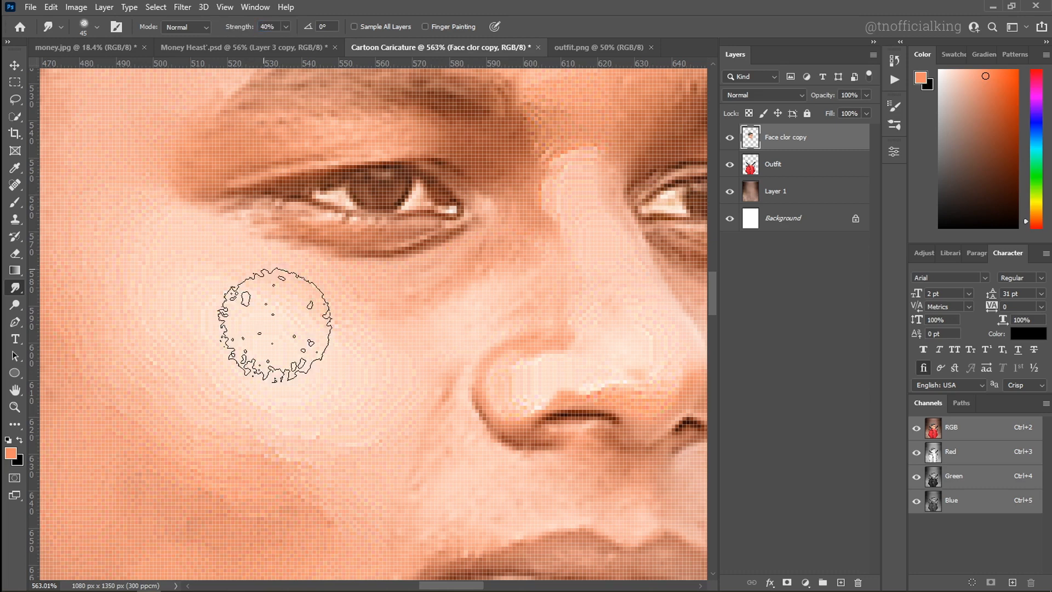
# Smudge the skin of the large cheek beside the ear to blend its highlight and shadow smoothly.
pyautogui.moveTo(276, 364); pyautogui.dragTo(296, 368)
pyautogui.moveTo(318, 398)
pyautogui.mouseDown()
pyautogui.moveTo(357, 317)
pyautogui.moveTo(398, 289)
pyautogui.mouseUp()
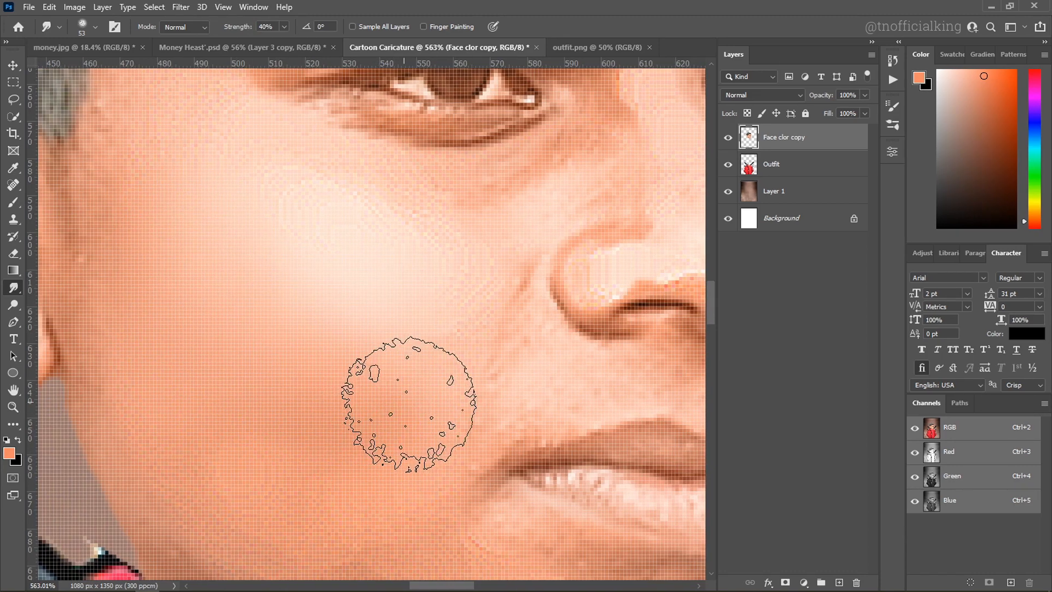
pyautogui.moveTo(269, 570); pyautogui.dragTo(212, 384)
pyautogui.moveTo(636, 76); pyautogui.dragTo(345, 338)
pyautogui.moveTo(354, 329)
pyautogui.mouseDown()
pyautogui.moveTo(314, 328)
pyautogui.moveTo(250, 274)
pyautogui.mouseUp()
# Smudge the skin on and around the nose into smooth tones on the Face clor copy layer.
pyautogui.scroll(5, 250, 350)
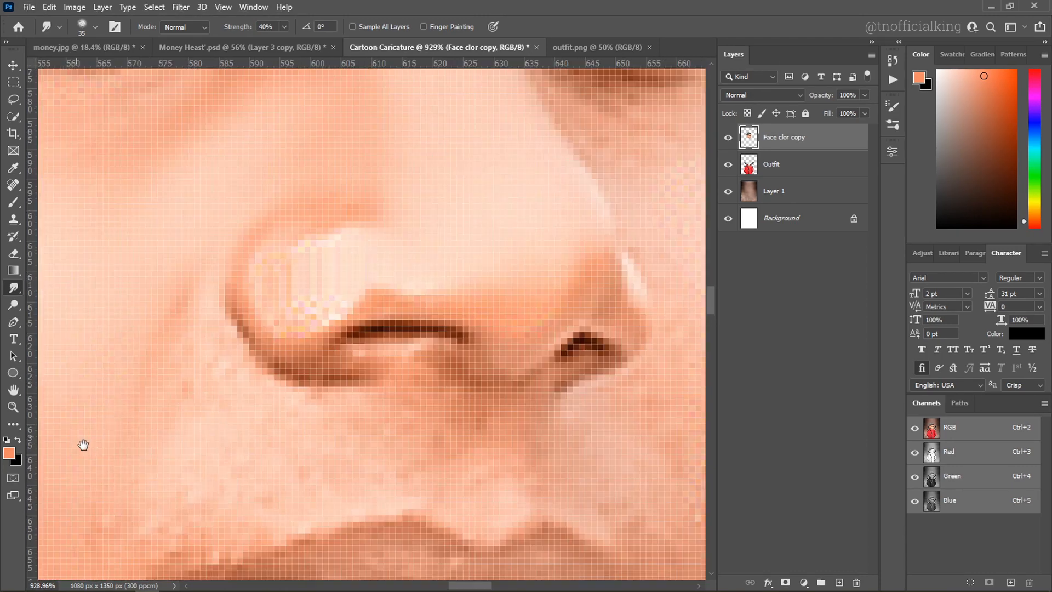
pyautogui.moveTo(82, 444); pyautogui.dragTo(157, 407)
pyautogui.moveTo(390, 232); pyautogui.dragTo(566, 237)
pyautogui.scroll(-8, 548, 347)
pyautogui.scroll(7, 534, 395)
pyautogui.scroll(-3, 506, 256)
# Smudge the forehead and the area around the eyebrows into smooth skin tones.
pyautogui.moveTo(306, 99); pyautogui.dragTo(340, 416)
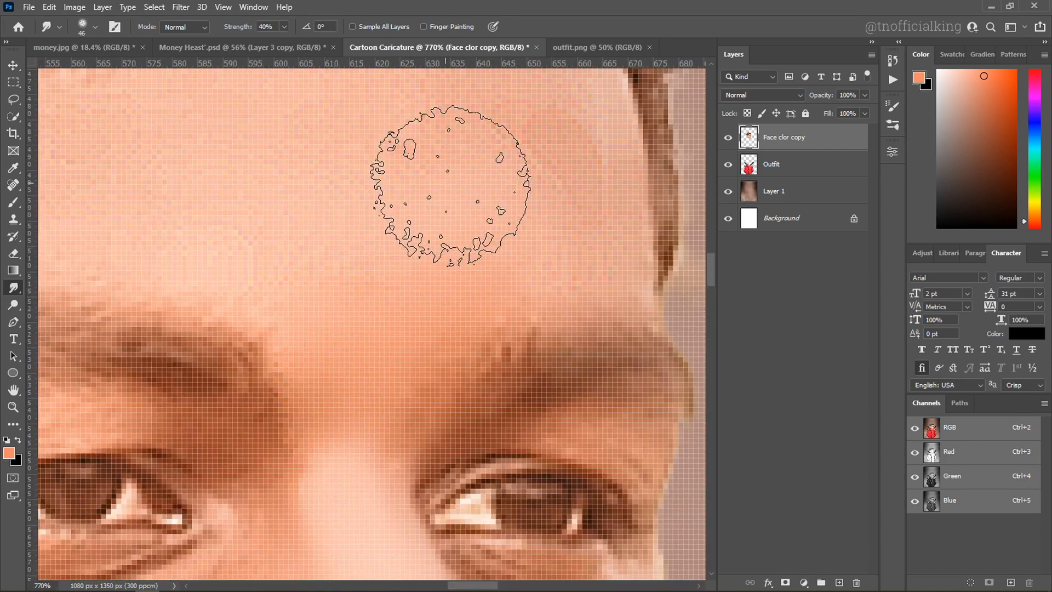
pyautogui.scroll(-2, 451, 183)
pyautogui.moveTo(374, 170); pyautogui.dragTo(459, 214)
pyautogui.scroll(4, 274, 439)
pyautogui.moveTo(219, 357); pyautogui.dragTo(423, 178)
pyautogui.moveTo(603, 520); pyautogui.dragTo(205, 164)
pyautogui.scroll(-8, 205, 367)
pyautogui.moveTo(205, 367); pyautogui.dragTo(608, 515)
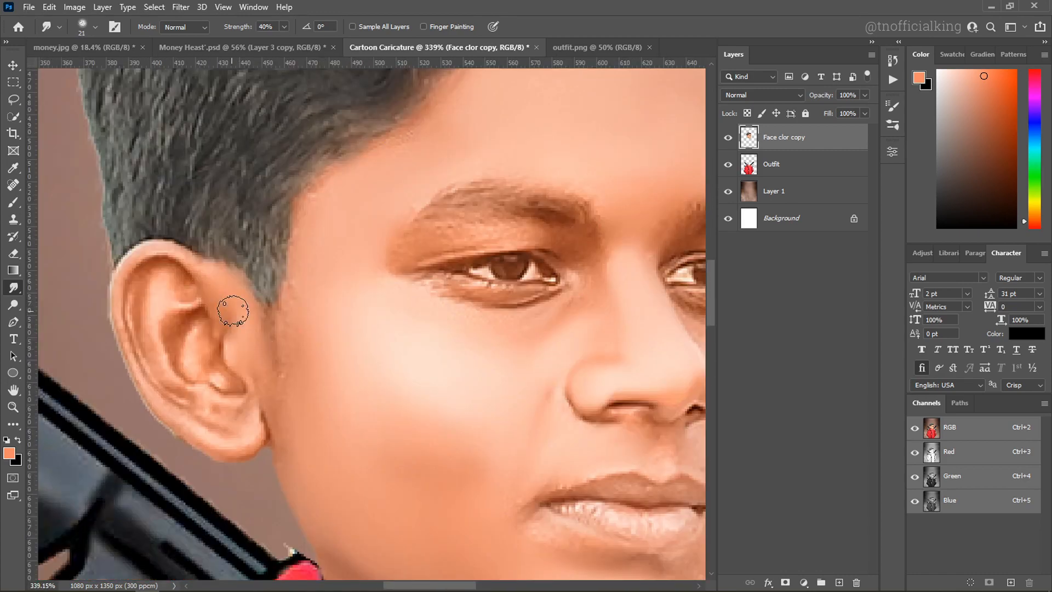
# Smudge the folds and inner skin of the ear into smooth tones on the Face clor copy layer.
pyautogui.moveTo(232, 310); pyautogui.dragTo(165, 369)
pyautogui.moveTo(606, 355); pyautogui.dragTo(345, 300)
pyautogui.scroll(-7, 449, 282)
pyautogui.moveTo(333, 418); pyautogui.dragTo(260, 297)
pyautogui.scroll(-3, 260, 297)
pyautogui.scroll(3, 307, 203)
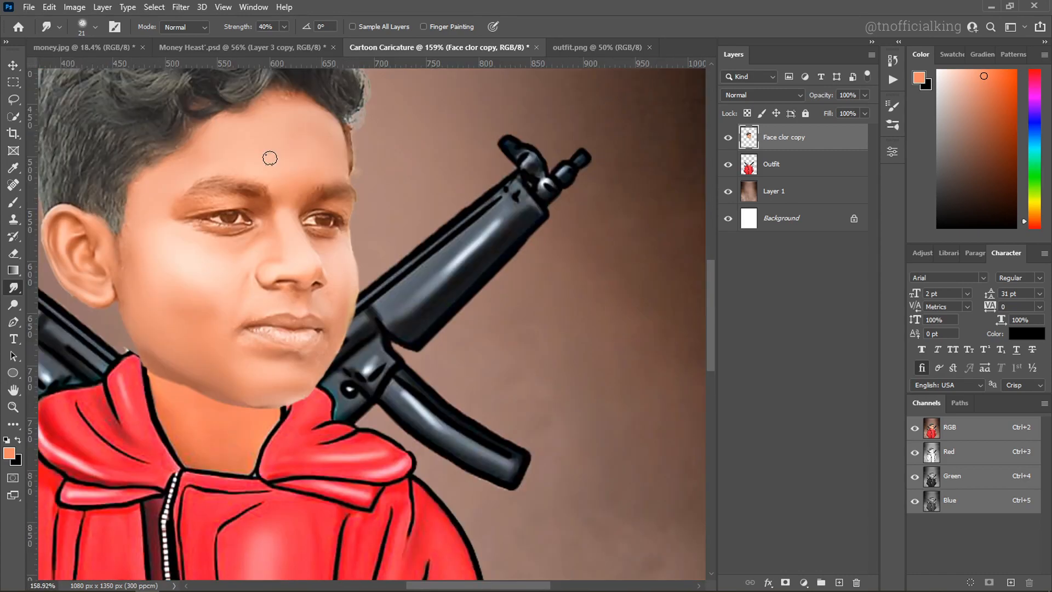
pyautogui.scroll(4, 199, 205)
pyautogui.scroll(-6, 194, 249)
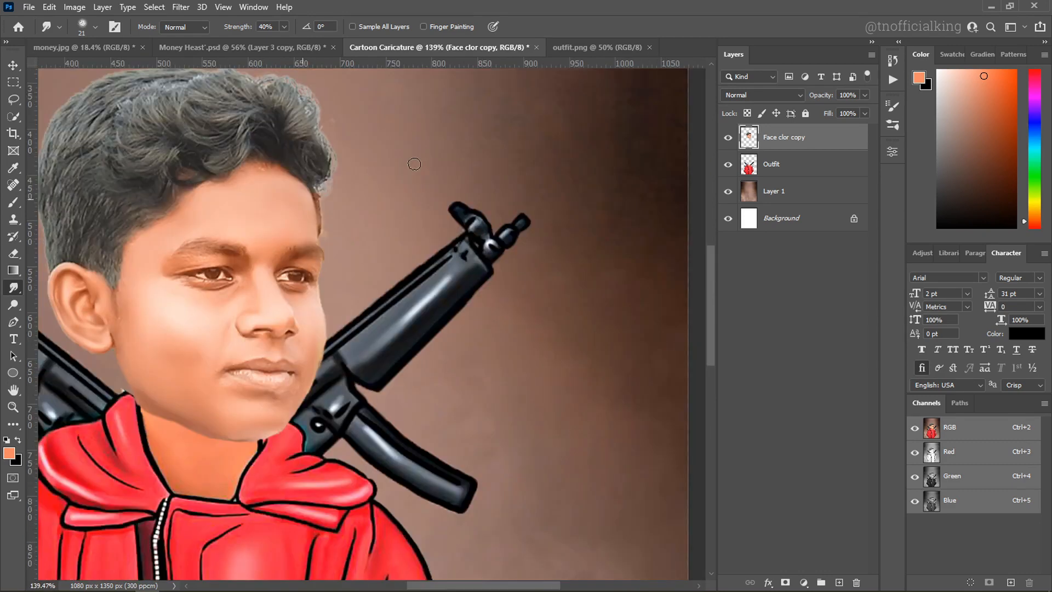
pyautogui.scroll(3, 372, 212)
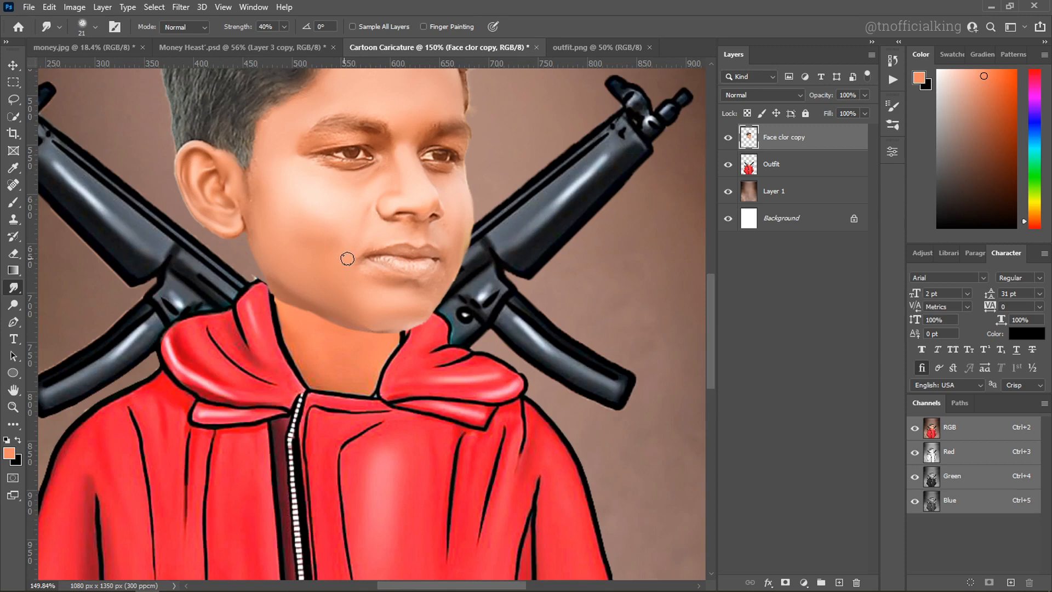
# Add a new empty layer above Face clor copy for colouring the jaw.
pyautogui.click(841, 582)
pyautogui.scroll(7, 340, 252)
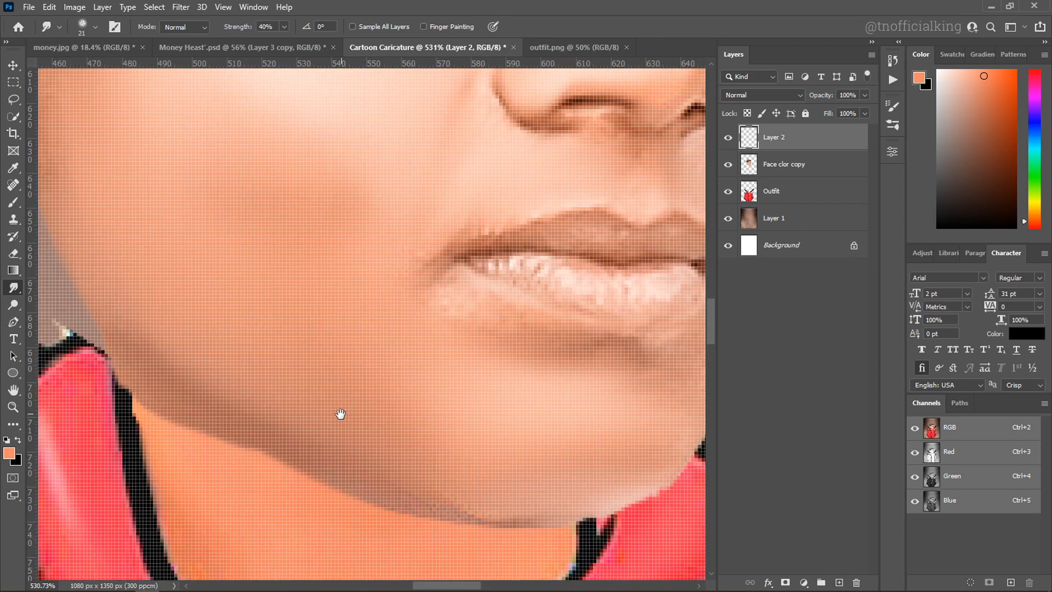
pyautogui.scroll(-3, 340, 414)
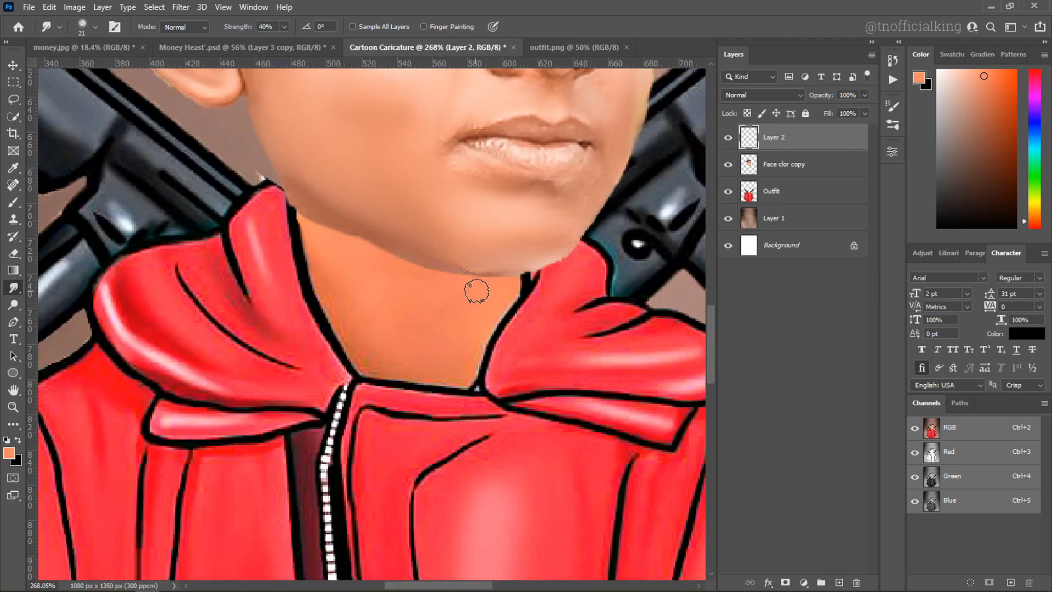
# Paint the orange sampled from the neck along the lower jaw, inside a selection loaded from the Face clor copy layer.
pyautogui.press('i')
pyautogui.click(387, 269)
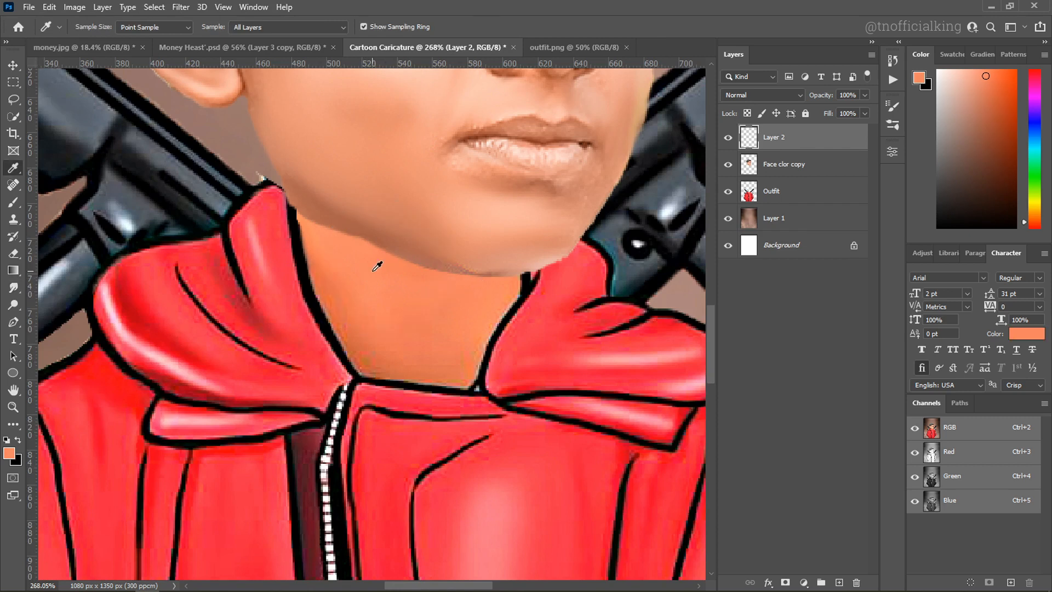
pyautogui.press('b')
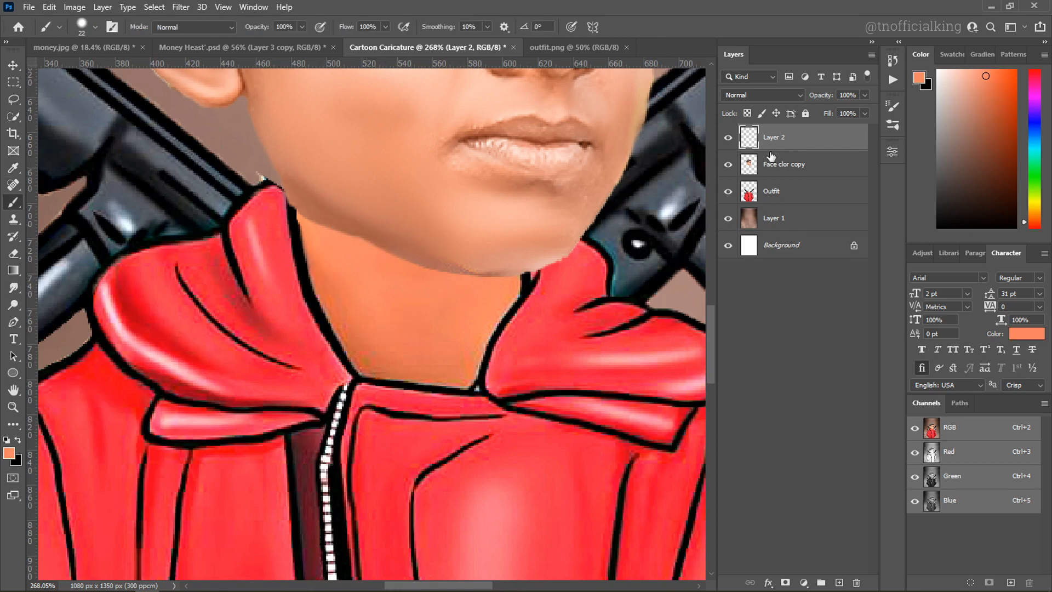
pyautogui.keyDown('ctrl'); pyautogui.click(750, 164); pyautogui.keyUp('ctrl')
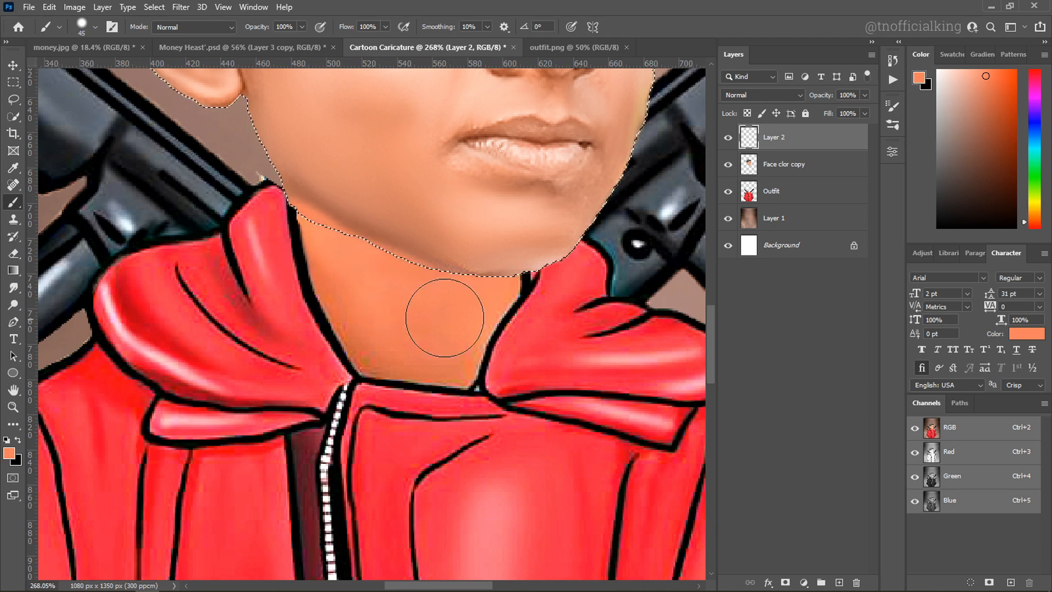
pyautogui.moveTo(272, 226)
pyautogui.mouseDown()
pyautogui.moveTo(294, 230)
pyautogui.moveTo(321, 262)
pyautogui.moveTo(270, 214)
pyautogui.moveTo(467, 296)
pyautogui.moveTo(519, 302)
pyautogui.moveTo(604, 268)
pyautogui.moveTo(548, 310)
pyautogui.mouseUp()
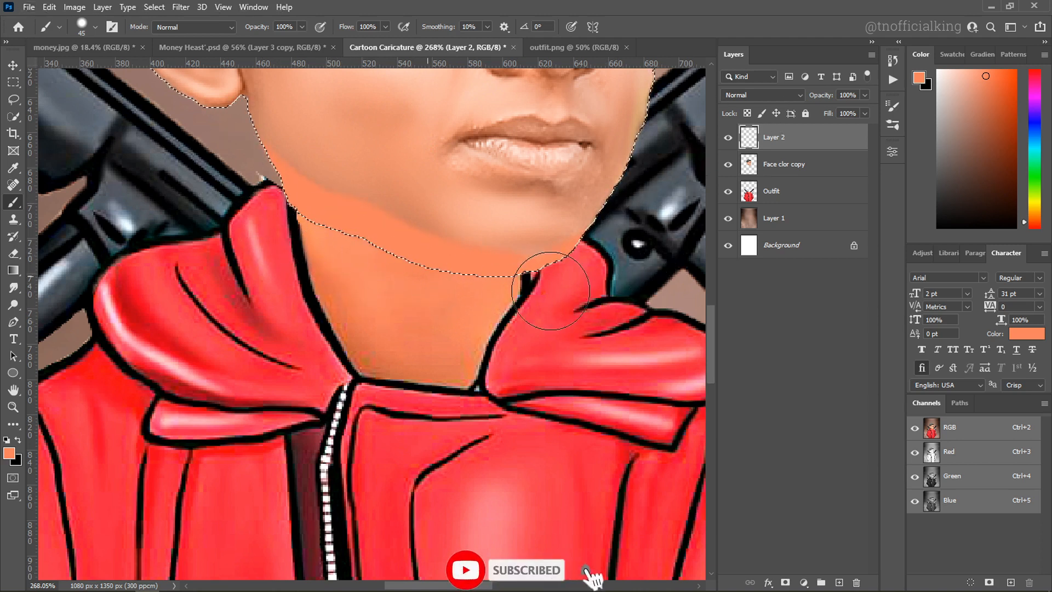
# Set the painted jaw layer's blend mode to Color and its opacity to 49%.
pyautogui.click(746, 94)
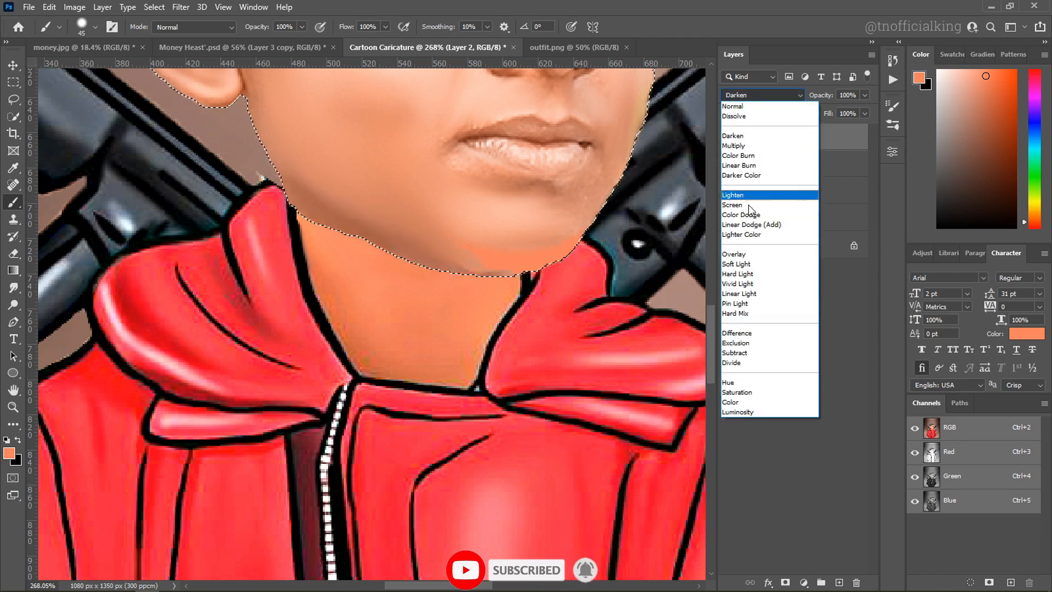
pyautogui.click(750, 400)
pyautogui.click(865, 95)
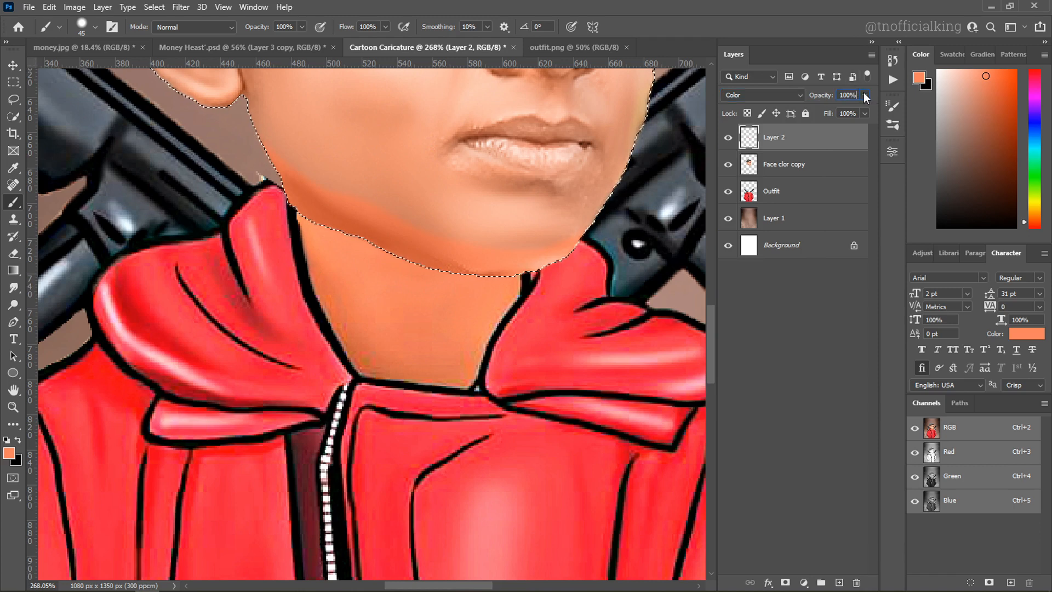
pyautogui.moveTo(829, 111); pyautogui.dragTo(834, 111)
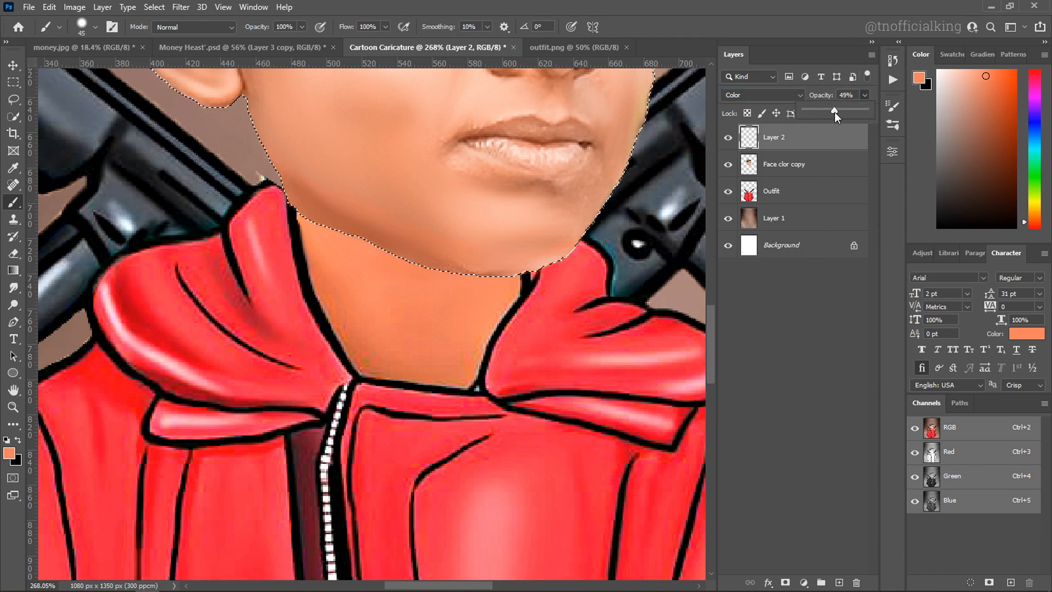
pyautogui.scroll(-5, 352, 198)
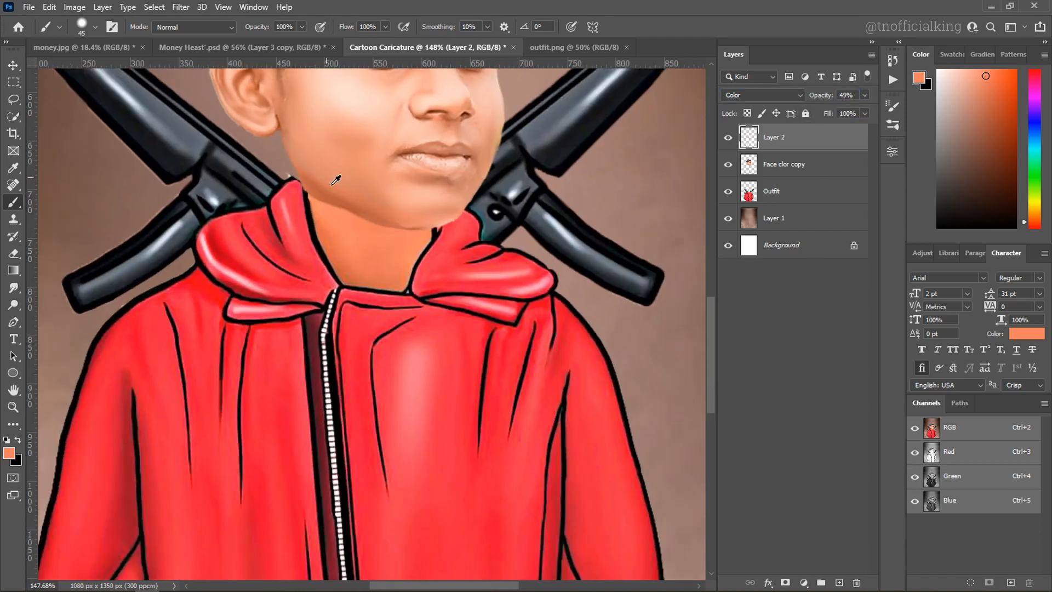
# Merge the Face clor copy and Outfit layers into one layer.
pyautogui.scroll(4, 390, 147)
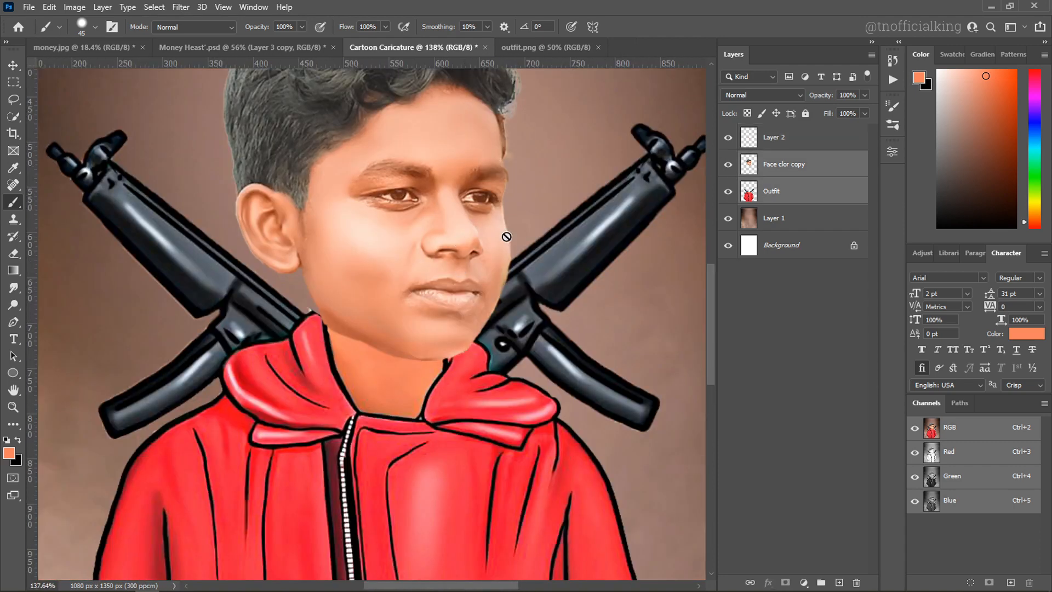
pyautogui.press('v')
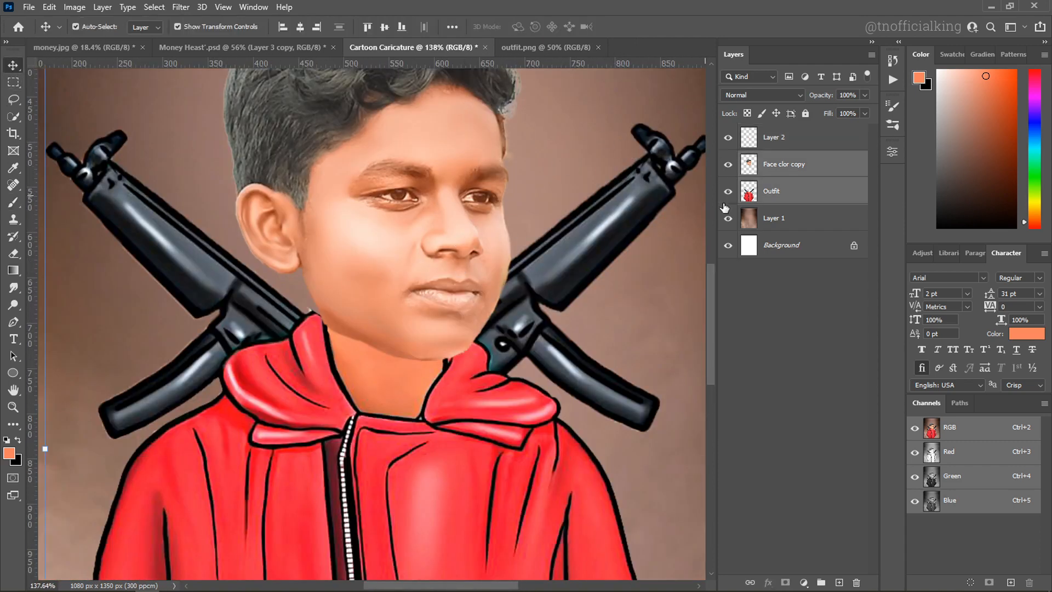
pyautogui.click(817, 168)
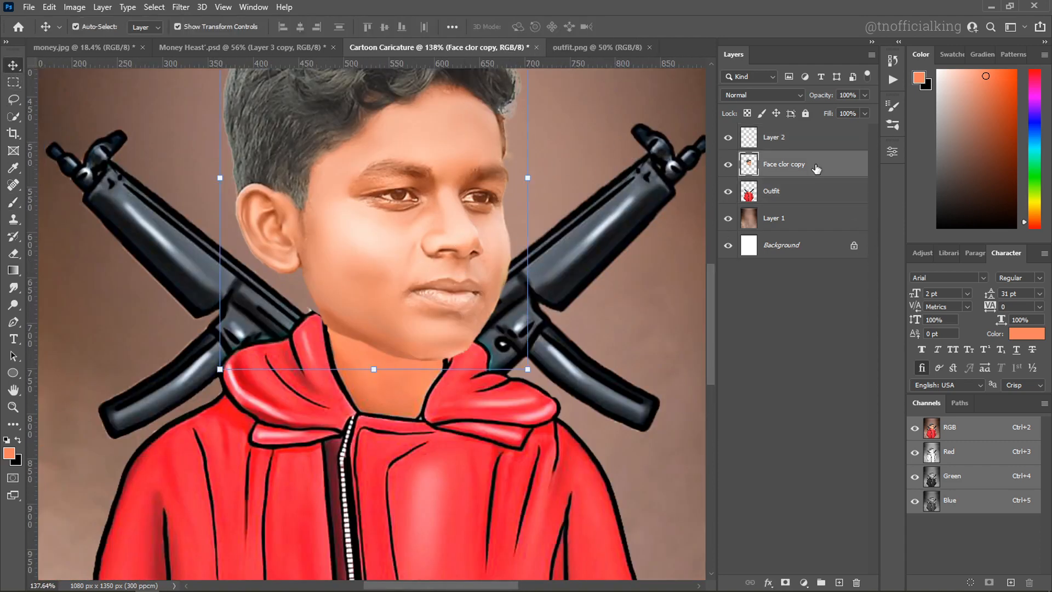
pyautogui.keyDown('ctrl'); pyautogui.click(803, 194); pyautogui.keyUp('ctrl')
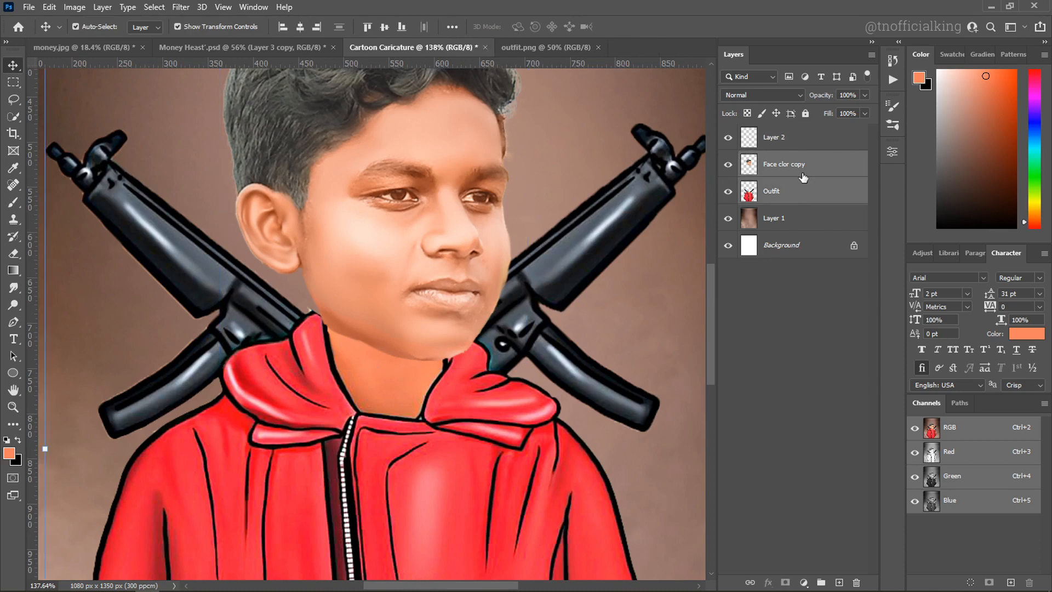
pyautogui.rightClick(803, 176)
pyautogui.click(870, 427)
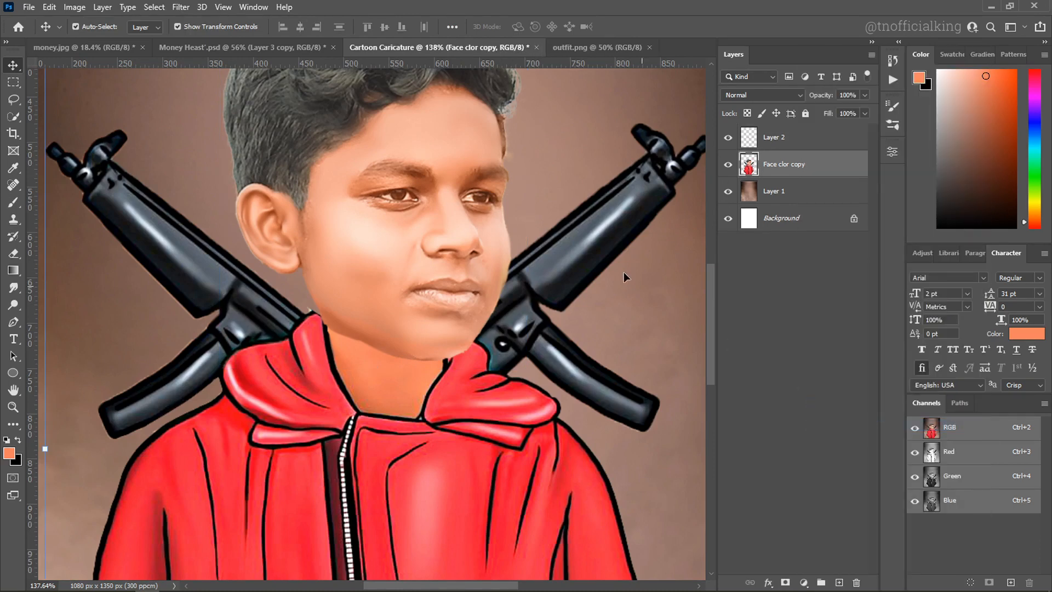
# Smudge the hard edge between the jaw and the neck into a soft transition on the merged layer.
pyautogui.scroll(-1, 446, 265)
pyautogui.scroll(8, 414, 296)
pyautogui.press('r')
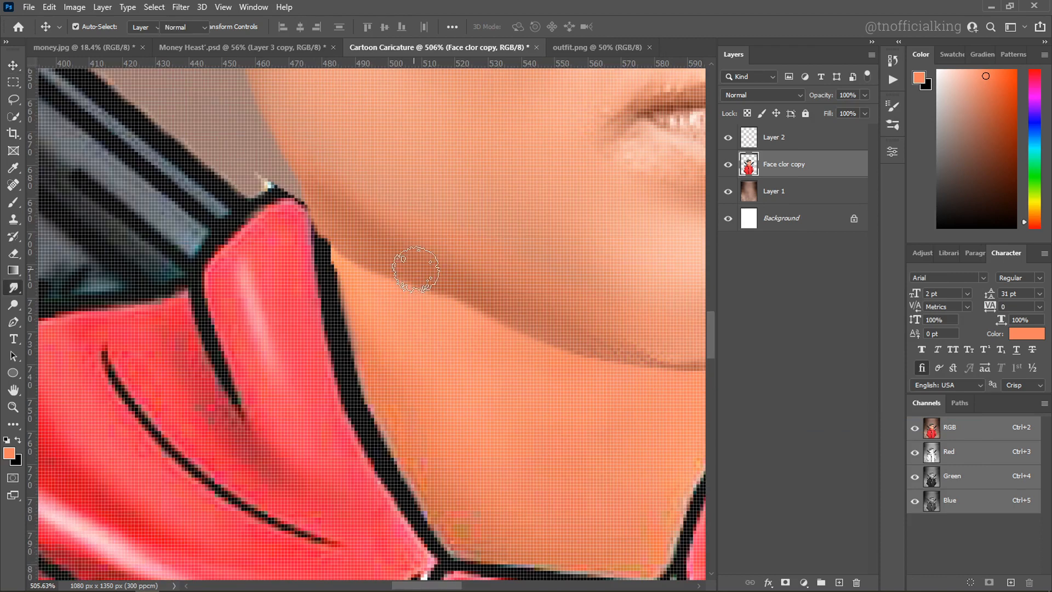
pyautogui.scroll(5, 383, 267)
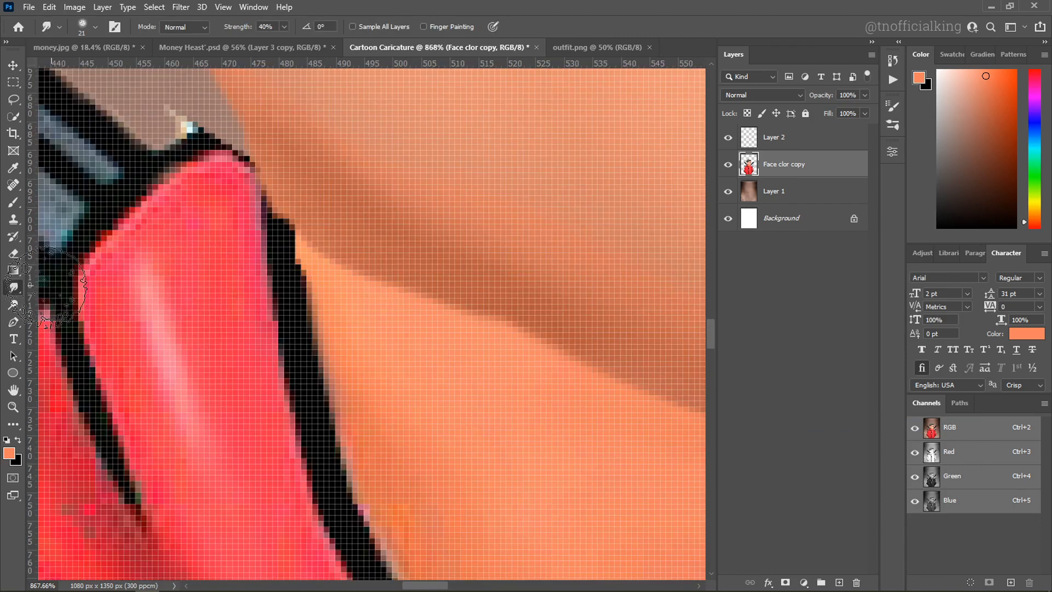
pyautogui.moveTo(426, 269)
pyautogui.mouseDown()
pyautogui.moveTo(388, 286)
pyautogui.moveTo(376, 253)
pyautogui.moveTo(532, 351)
pyautogui.mouseUp()
pyautogui.moveTo(566, 385); pyautogui.dragTo(450, 297)
pyautogui.moveTo(450, 298)
pyautogui.mouseDown()
pyautogui.moveTo(443, 260)
pyautogui.moveTo(255, 172)
pyautogui.moveTo(252, 196)
pyautogui.moveTo(204, 137)
pyautogui.mouseUp()
pyautogui.moveTo(515, 339)
pyautogui.mouseDown()
pyautogui.moveTo(396, 263)
pyautogui.moveTo(557, 305)
pyautogui.moveTo(291, 373)
pyautogui.mouseUp()
pyautogui.scroll(-8, 275, 263)
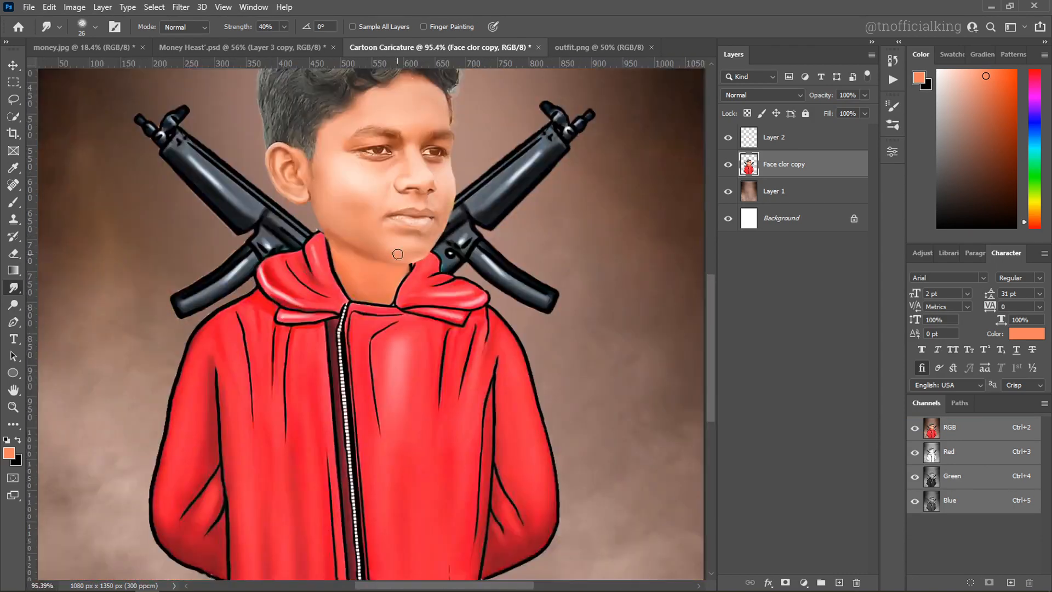
# Enlarge the Smudge brush to 45 and soften the shadow under the jaw and chin.
pyautogui.scroll(5, 291, 288)
pyautogui.press(']')
pyautogui.press(']')
pyautogui.scroll(3, 298, 313)
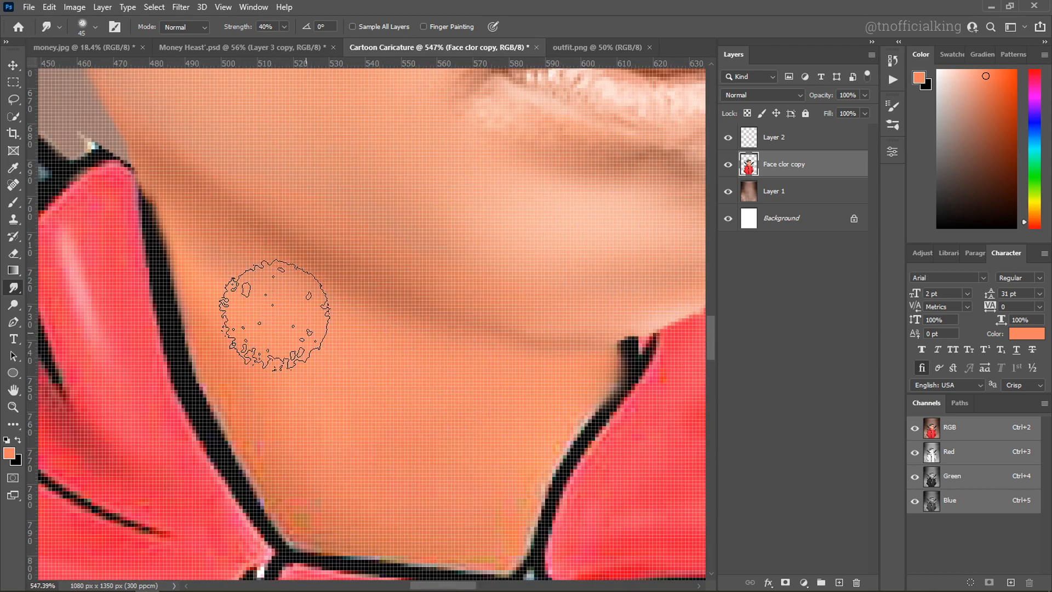
pyautogui.moveTo(356, 211); pyautogui.dragTo(470, 388)
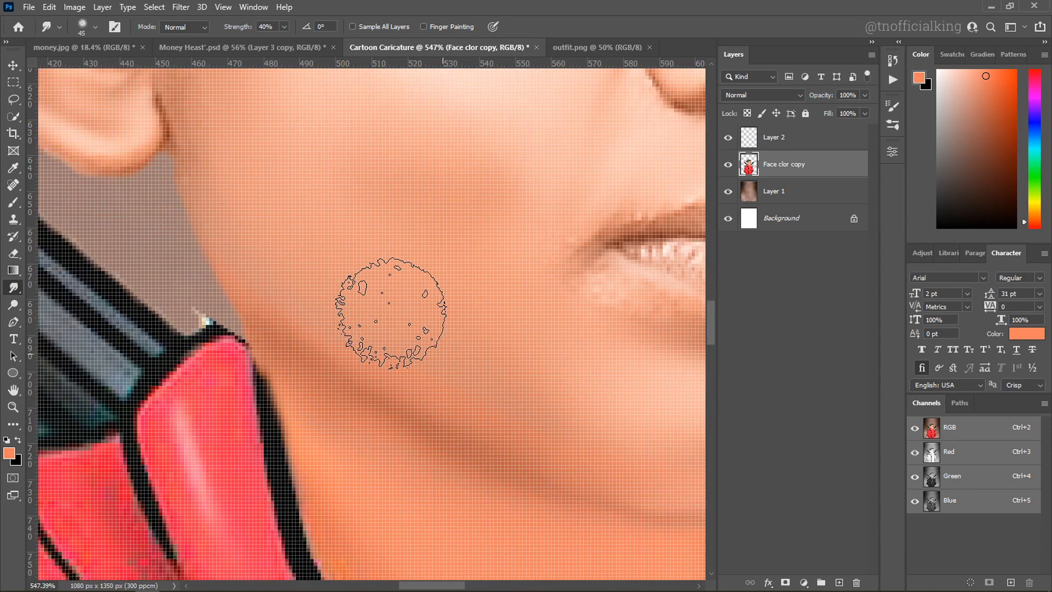
pyautogui.scroll(-5, 391, 312)
pyautogui.scroll(-3, 563, 246)
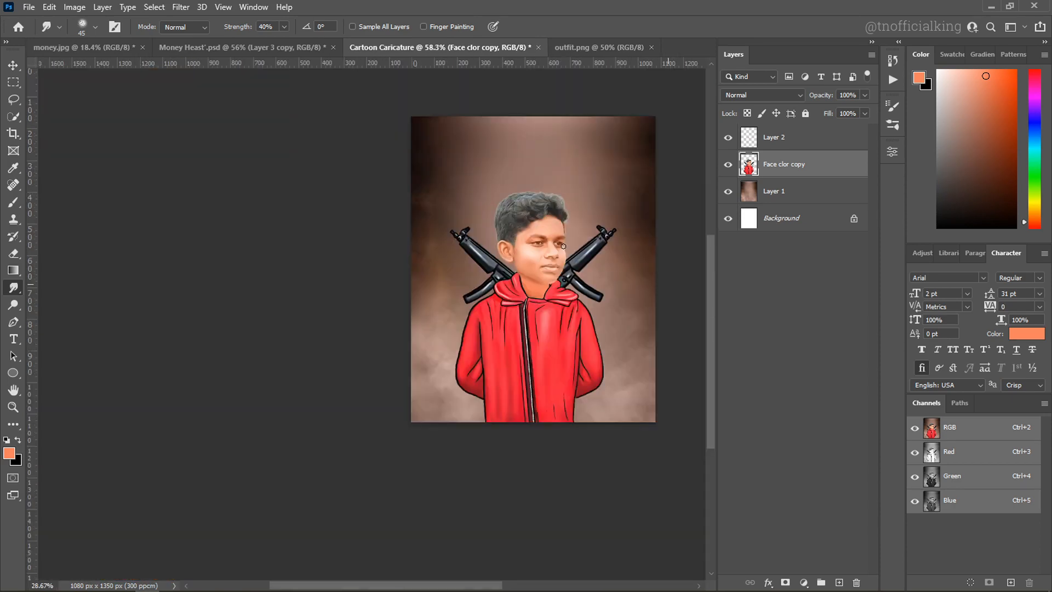
# Paint the whites of the eye nearest the ear with a small white brush on the Face clor copy layer.
pyautogui.scroll(3, 563, 247)
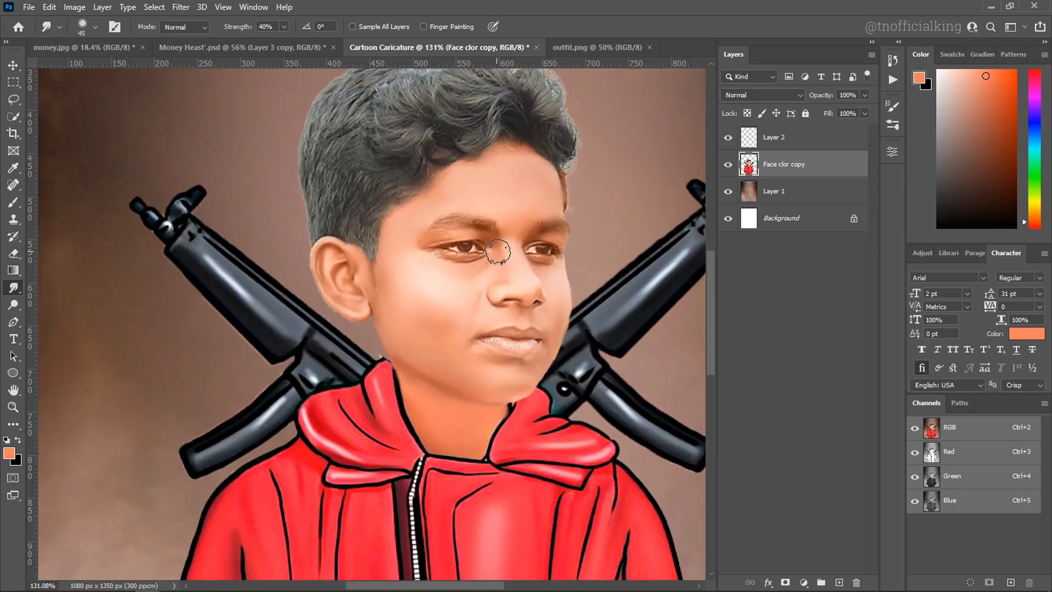
pyautogui.scroll(8, 466, 239)
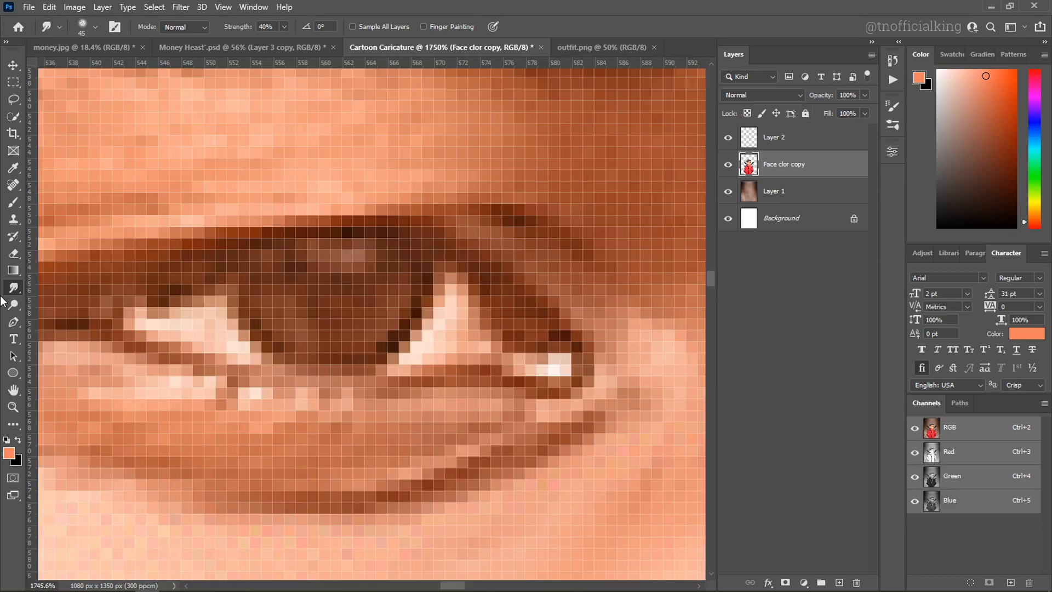
pyautogui.press('b')
pyautogui.click(7, 441)
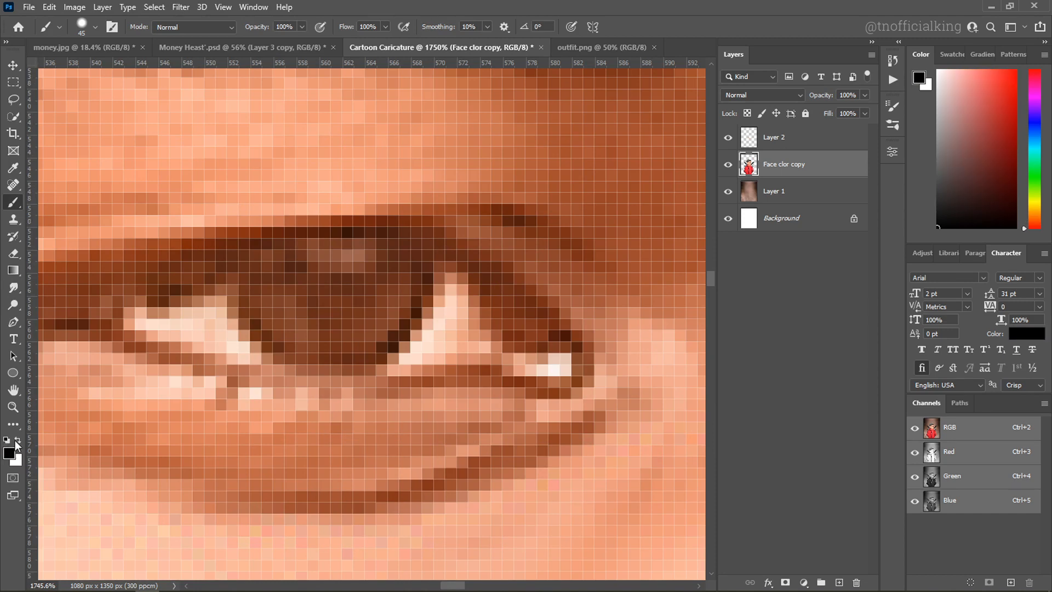
pyautogui.click(15, 441)
pyautogui.moveTo(493, 348)
pyautogui.mouseDown()
pyautogui.moveTo(170, 356)
pyautogui.moveTo(231, 355)
pyautogui.moveTo(195, 340)
pyautogui.mouseUp()
pyautogui.moveTo(422, 342); pyautogui.dragTo(405, 338)
pyautogui.moveTo(464, 299)
pyautogui.mouseDown()
pyautogui.moveTo(411, 348)
pyautogui.moveTo(479, 346)
pyautogui.moveTo(453, 301)
pyautogui.moveTo(471, 304)
pyautogui.moveTo(439, 345)
pyautogui.mouseUp()
pyautogui.moveTo(213, 305)
pyautogui.mouseDown()
pyautogui.moveTo(257, 308)
pyautogui.moveTo(223, 329)
pyautogui.mouseUp()
pyautogui.hotkey('ctrl', 'z')
# Paint the whites of the other eye pure white with the size 2 brush.
pyautogui.scroll(-5, 351, 323)
pyautogui.scroll(5, 509, 275)
pyautogui.moveTo(510, 275); pyautogui.dragTo(526, 332)
pyautogui.hscroll(4, 510, 313)
pyautogui.moveTo(508, 315); pyautogui.dragTo(482, 354)
pyautogui.scroll(-15, 518, 356)
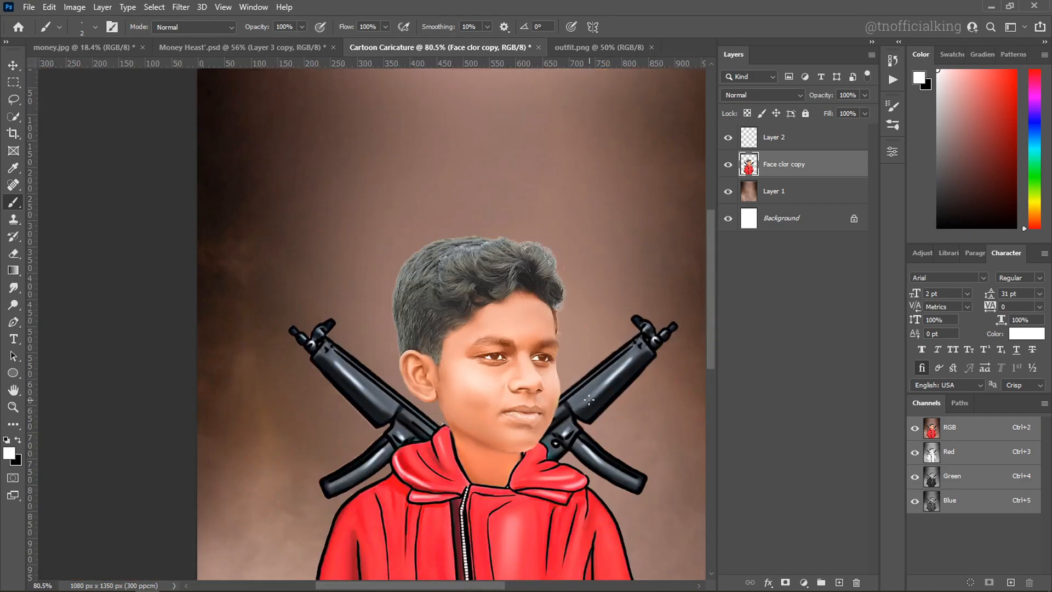
pyautogui.scroll(5, 564, 352)
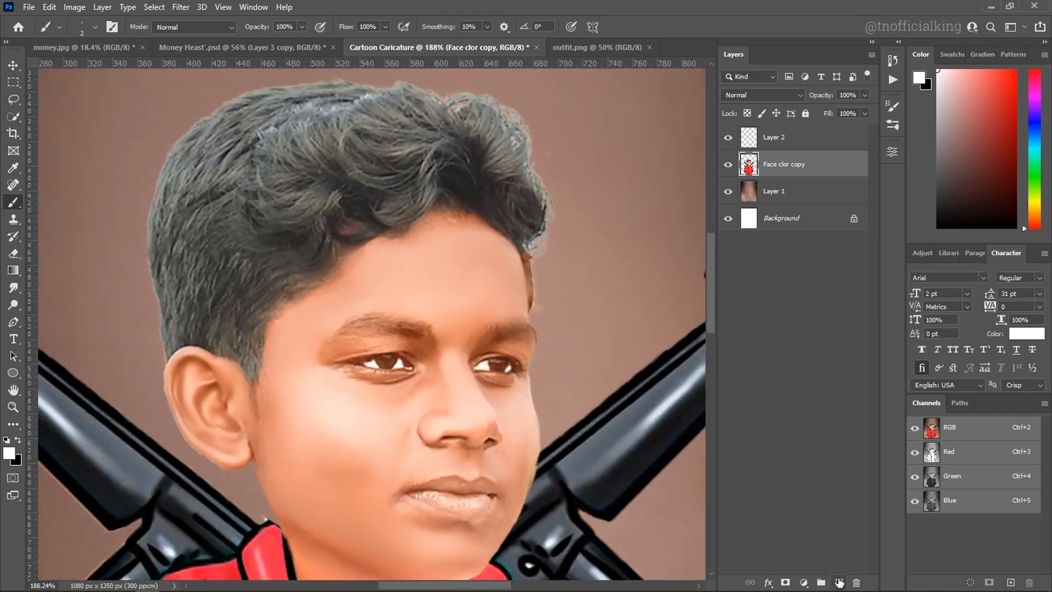
# On a new layer, stamp a round black iris over each eye with a size 17 brush.
pyautogui.click(839, 582)
pyautogui.scroll(8, 378, 362)
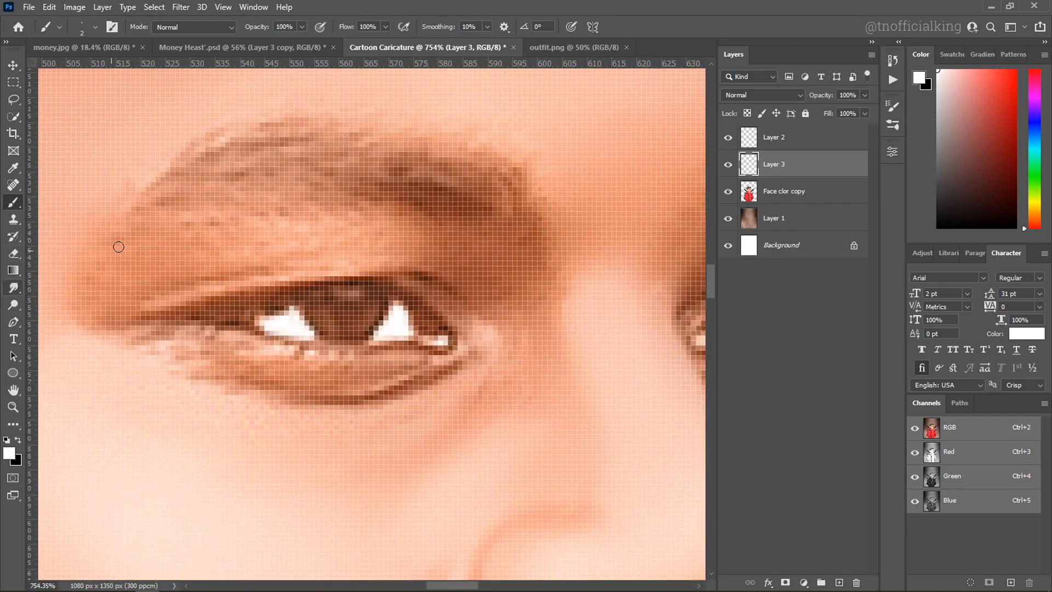
pyautogui.moveTo(285, 260)
pyautogui.mouseDown()
pyautogui.moveTo(307, 271)
pyautogui.moveTo(351, 259)
pyautogui.moveTo(337, 324)
pyautogui.moveTo(351, 451)
pyautogui.mouseUp()
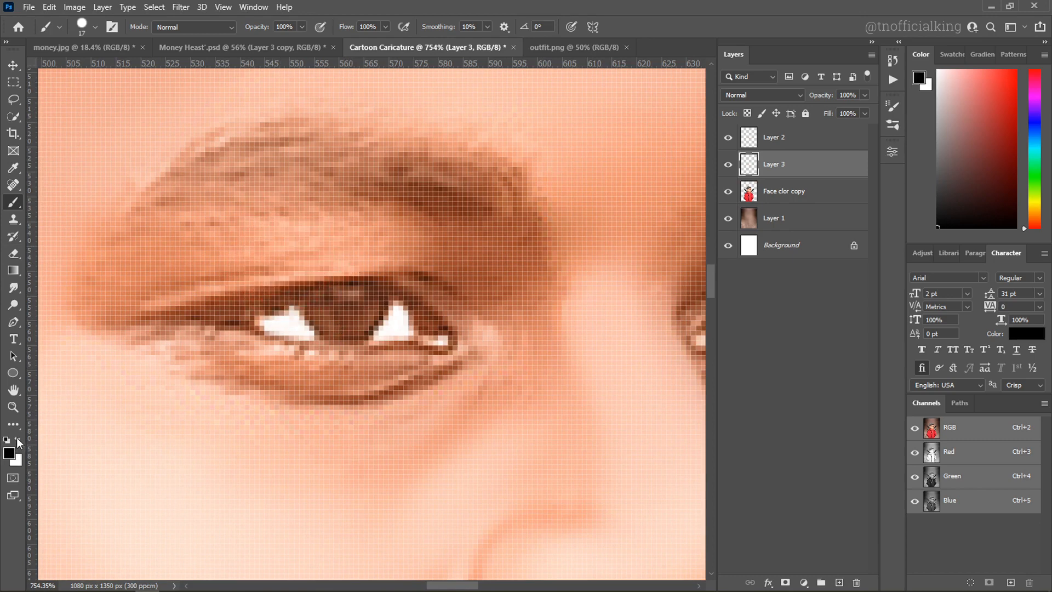
pyautogui.click(342, 300)
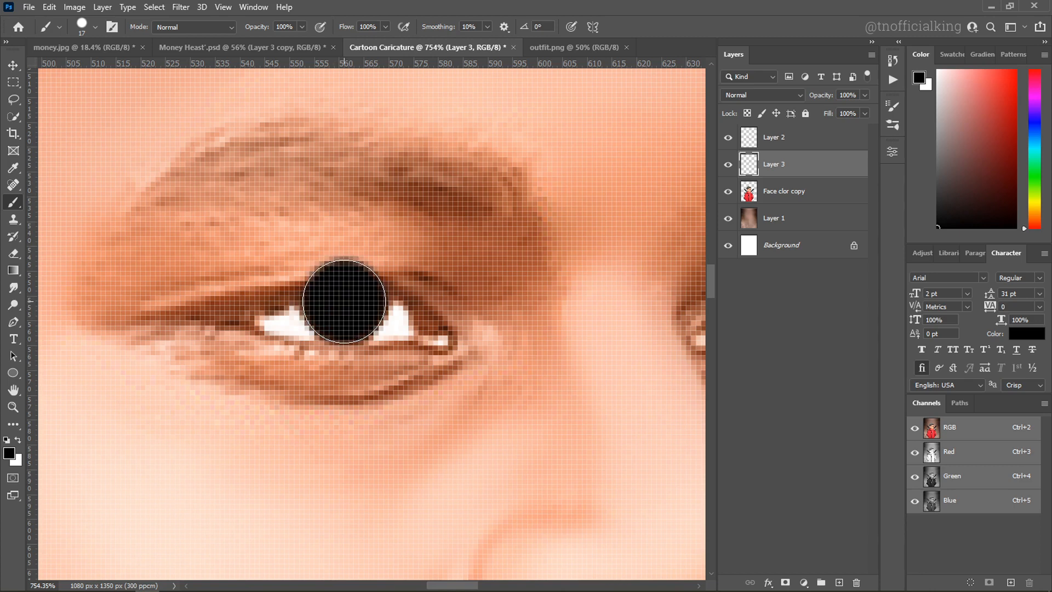
pyautogui.moveTo(515, 323); pyautogui.dragTo(92, 329)
pyautogui.click(365, 335)
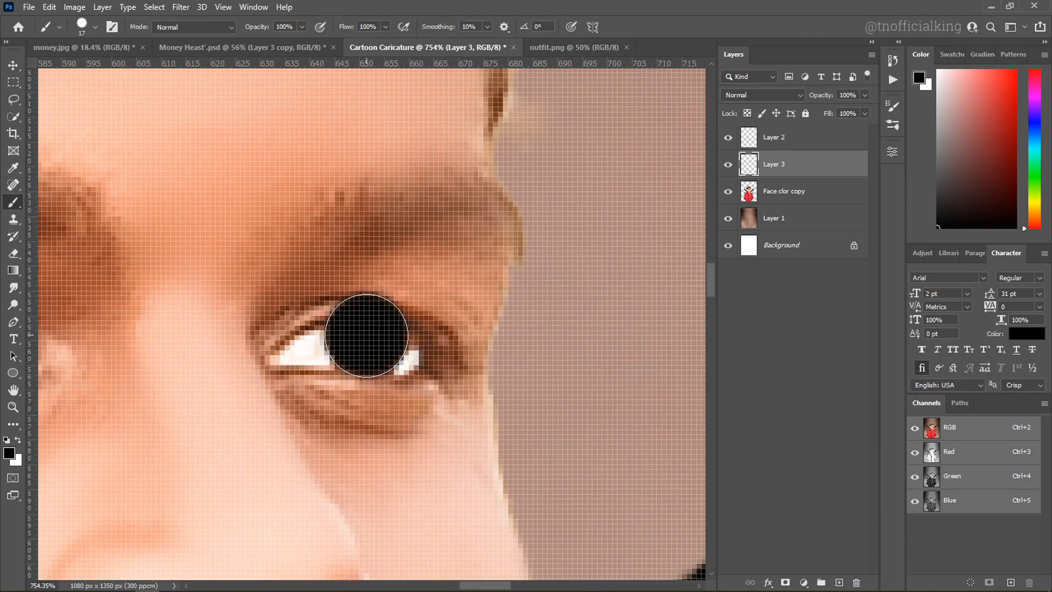
# Erase the top of the black iris overlapping the upper lid of the eye nearest the ear, using a size 14 eraser.
pyautogui.moveTo(246, 342); pyautogui.dragTo(536, 336)
pyautogui.press('e')
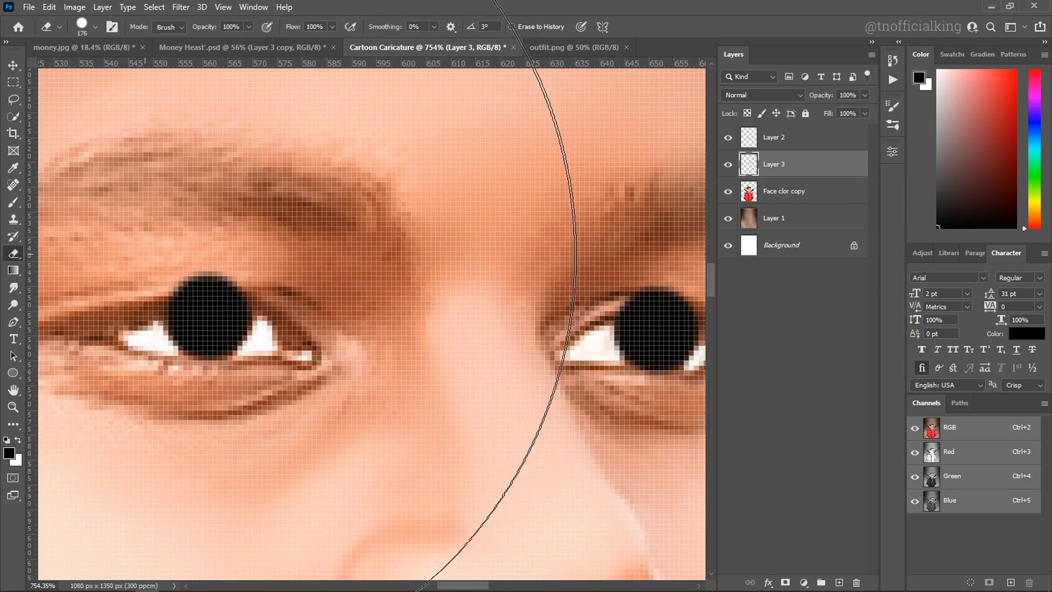
pyautogui.moveTo(270, 254); pyautogui.dragTo(5, 313)
pyautogui.moveTo(424, 283)
pyautogui.mouseDown()
pyautogui.moveTo(256, 310)
pyautogui.moveTo(241, 297)
pyautogui.mouseUp()
pyautogui.moveTo(169, 285); pyautogui.dragTo(257, 279)
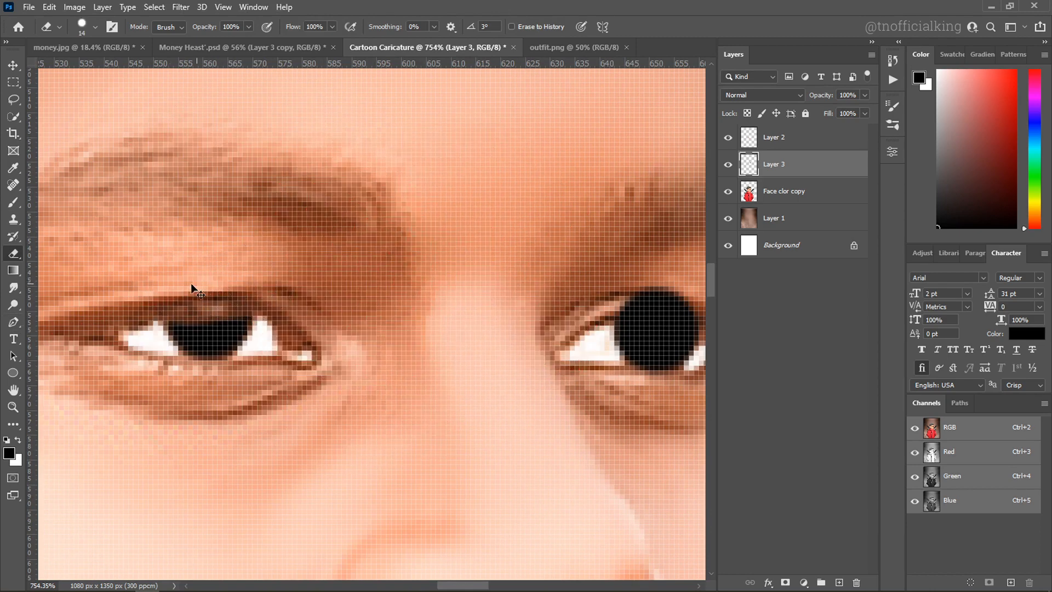
# Finish trimming the iris under the upper lid and lower the opacity of the Layer 3 irises to about 48%.
pyautogui.hotkey('ctrl', 'z')
pyautogui.hotkey('ctrl', 'shift', 'z')
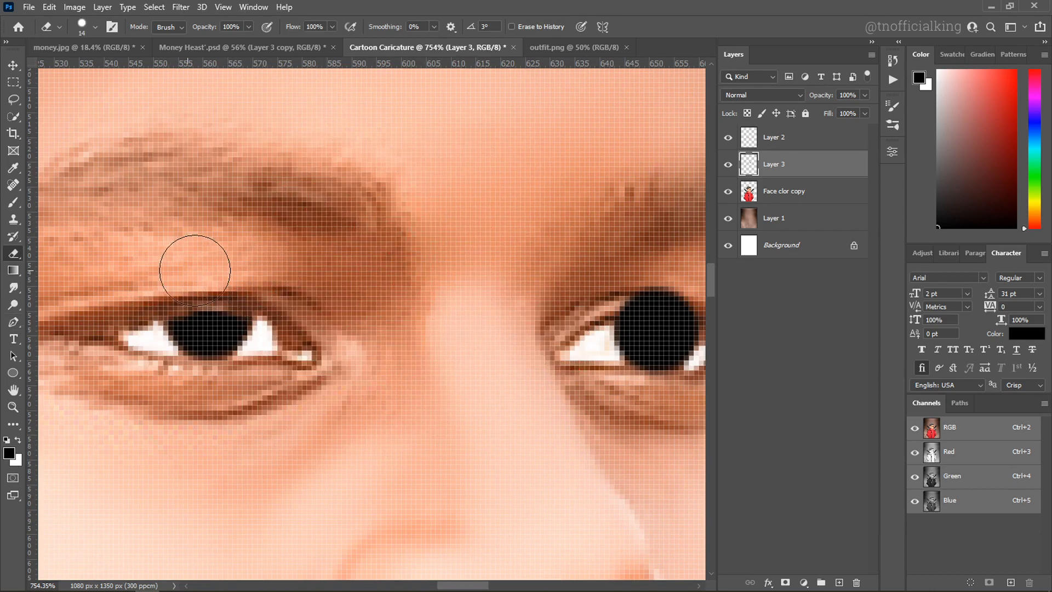
pyautogui.scroll(-5, 194, 271)
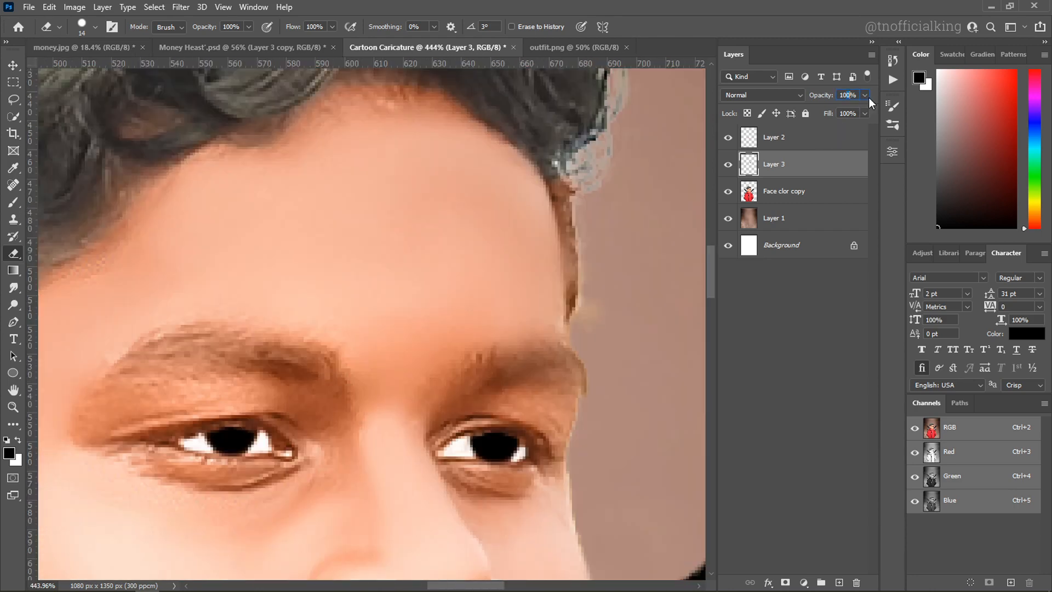
pyautogui.click(865, 95)
pyautogui.moveTo(847, 111); pyautogui.dragTo(841, 111)
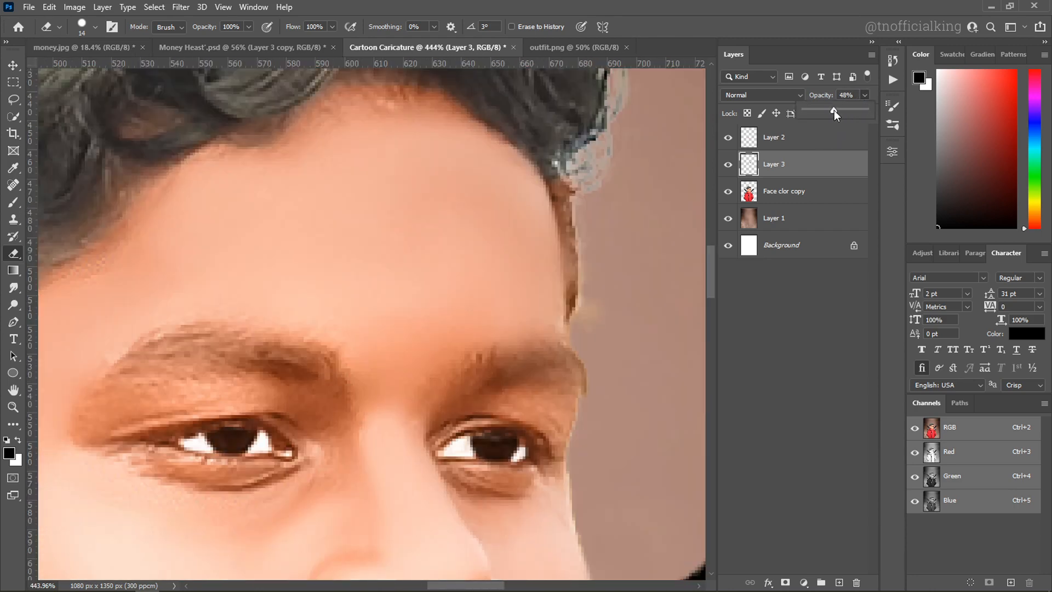
# Add a new layer and set up a white 9 px brush with 0% hardness and a flattened elliptical tip.
pyautogui.click(839, 582)
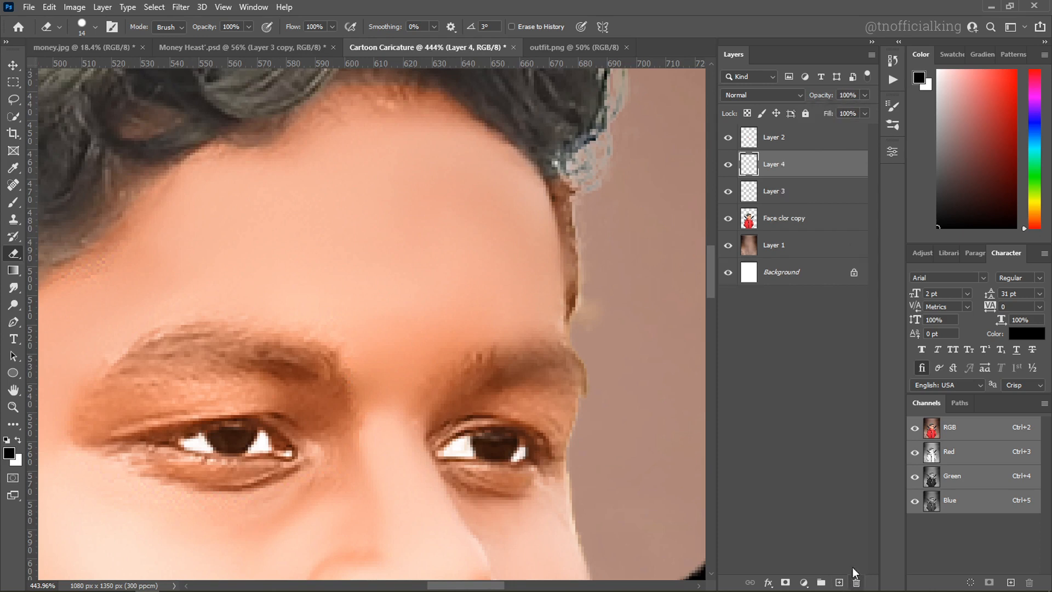
pyautogui.press('b')
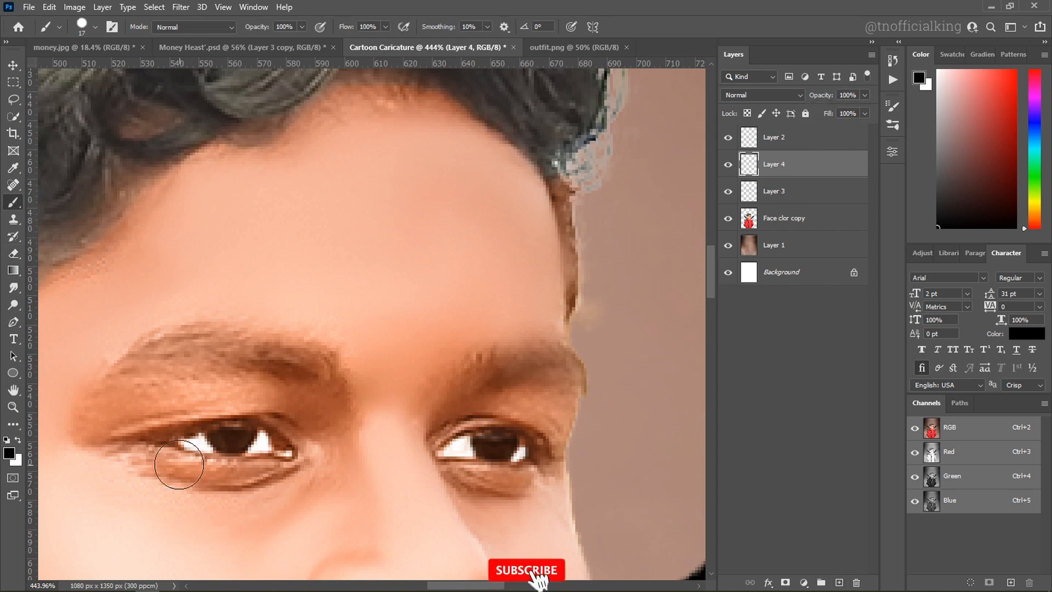
pyautogui.click(19, 439)
pyautogui.moveTo(217, 432)
pyautogui.mouseDown()
pyautogui.moveTo(204, 432)
pyautogui.moveTo(228, 310)
pyautogui.mouseUp()
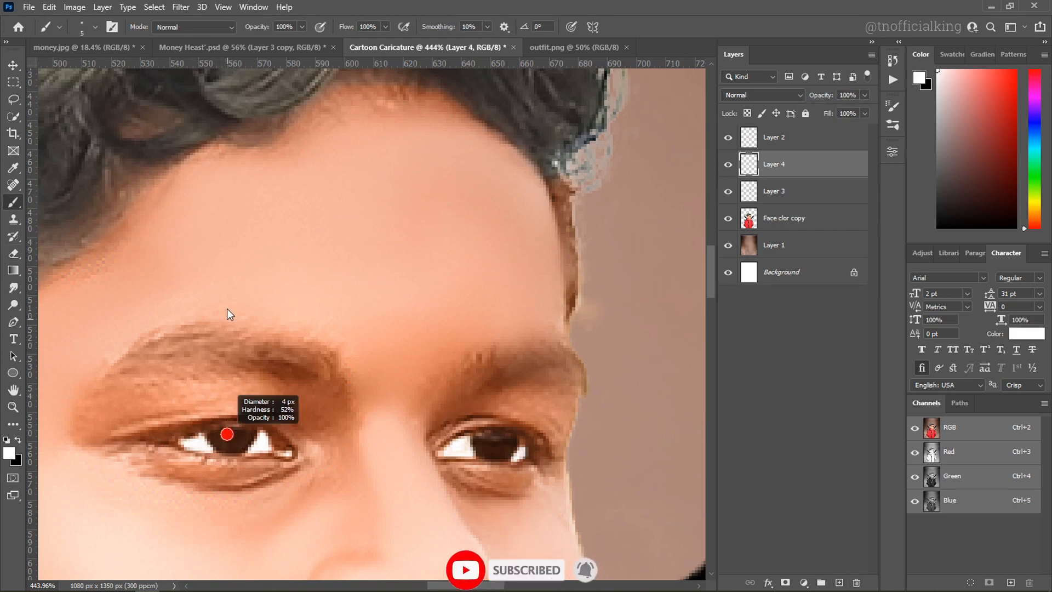
pyautogui.moveTo(238, 132); pyautogui.dragTo(239, 131)
pyautogui.scroll(4, 287, 468)
pyautogui.moveTo(202, 396); pyautogui.dragTo(214, 398)
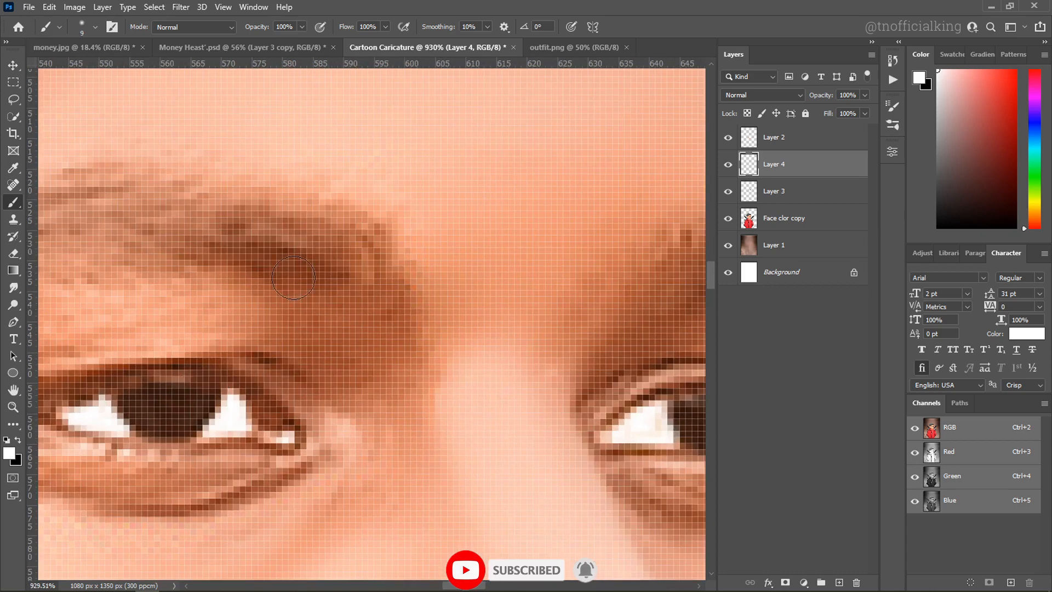
pyautogui.rightClick(295, 277)
pyautogui.moveTo(330, 239); pyautogui.dragTo(331, 235)
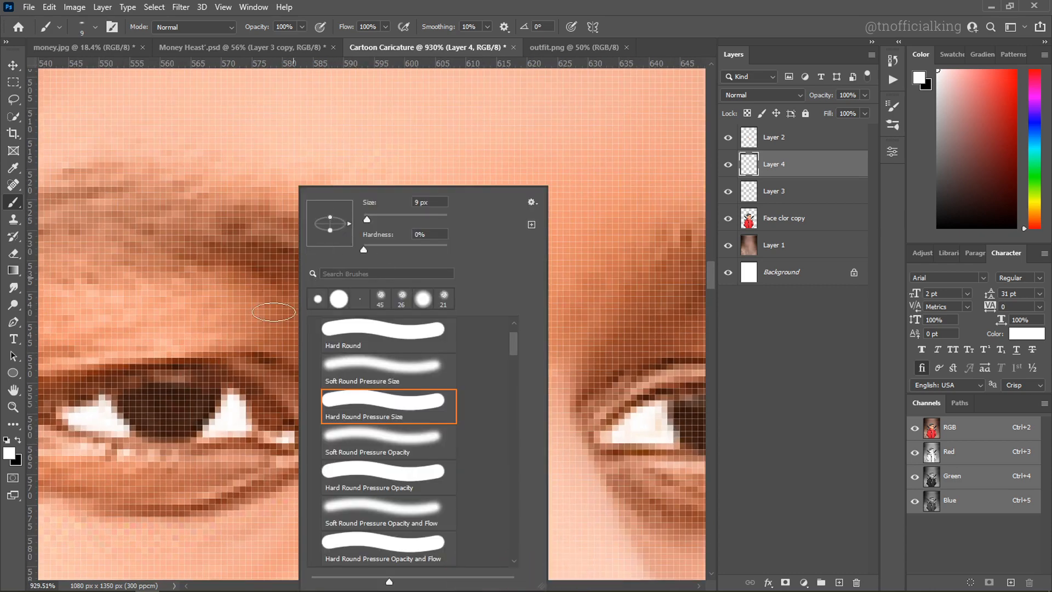
# Stamp a soft white highlight near the top of each iris on Layer 4.
pyautogui.click(168, 394)
pyautogui.moveTo(650, 378); pyautogui.dragTo(575, 355)
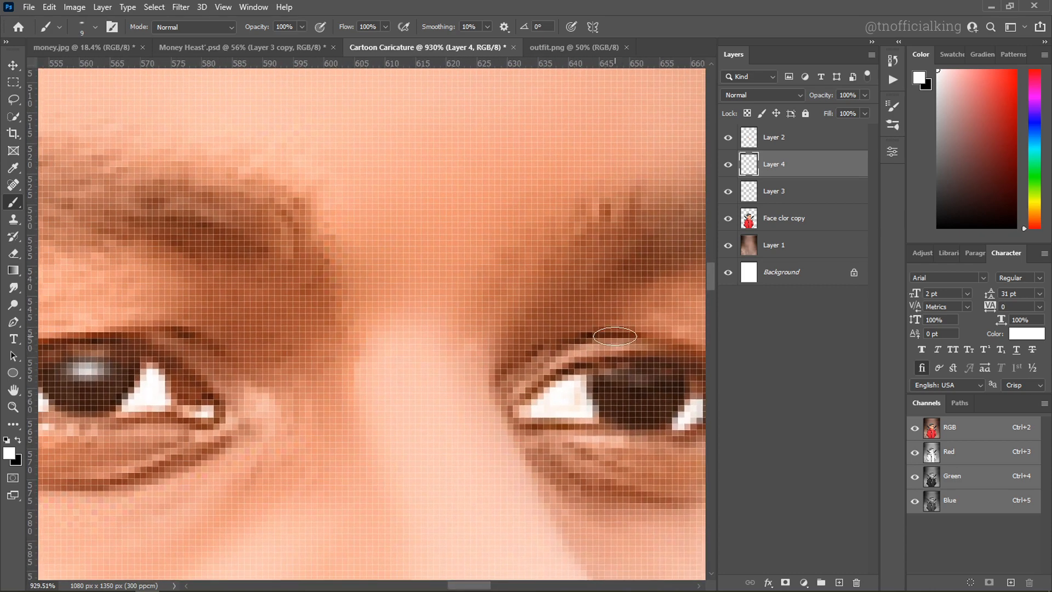
pyautogui.hotkey('ctrl', 'z')
pyautogui.moveTo(149, 373); pyautogui.dragTo(276, 356)
pyautogui.rightClick(223, 330)
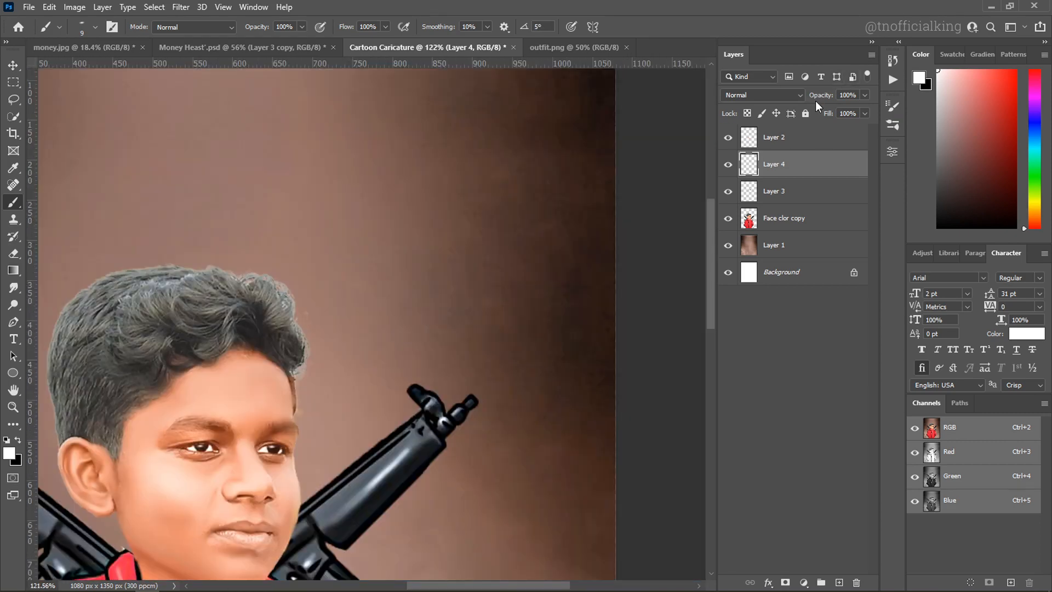
# Add a new layer above Layer 2 and choose the Hard Round brush for line work.
pyautogui.click(806, 137)
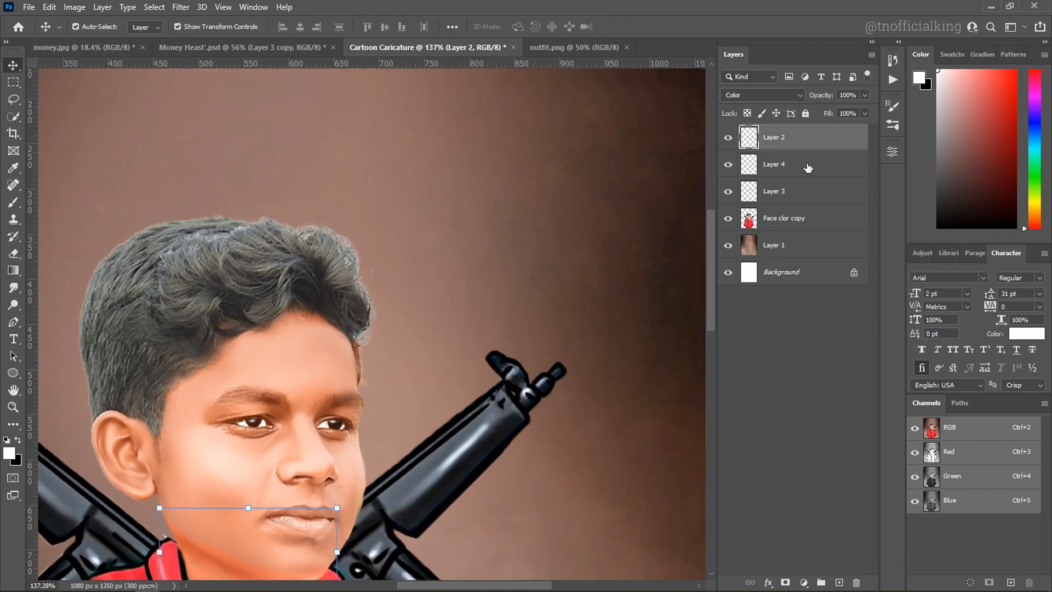
pyautogui.scroll(-5, 429, 265)
pyautogui.scroll(8, 430, 265)
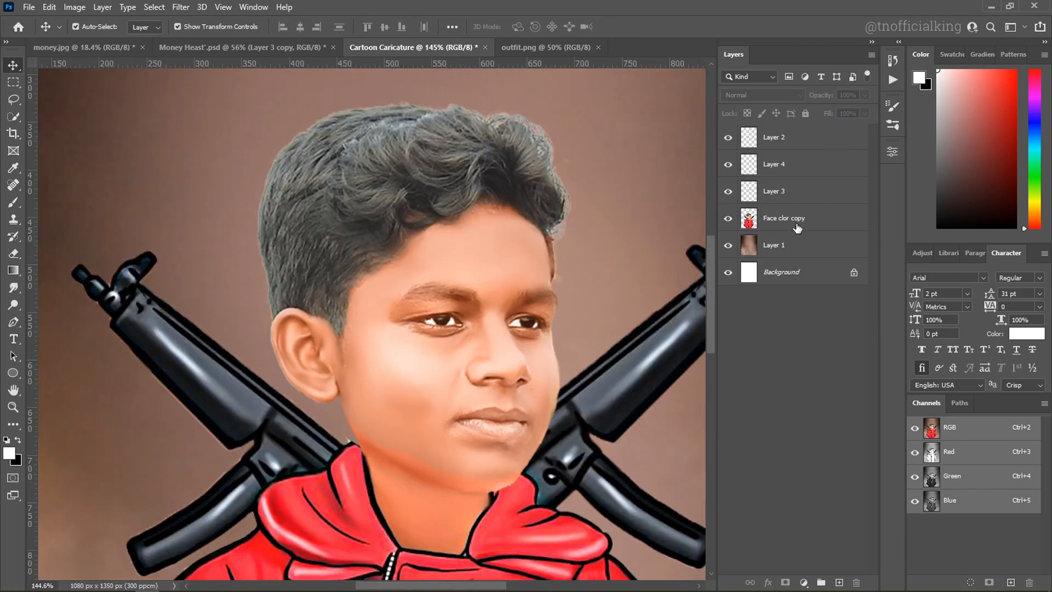
pyautogui.click(798, 225)
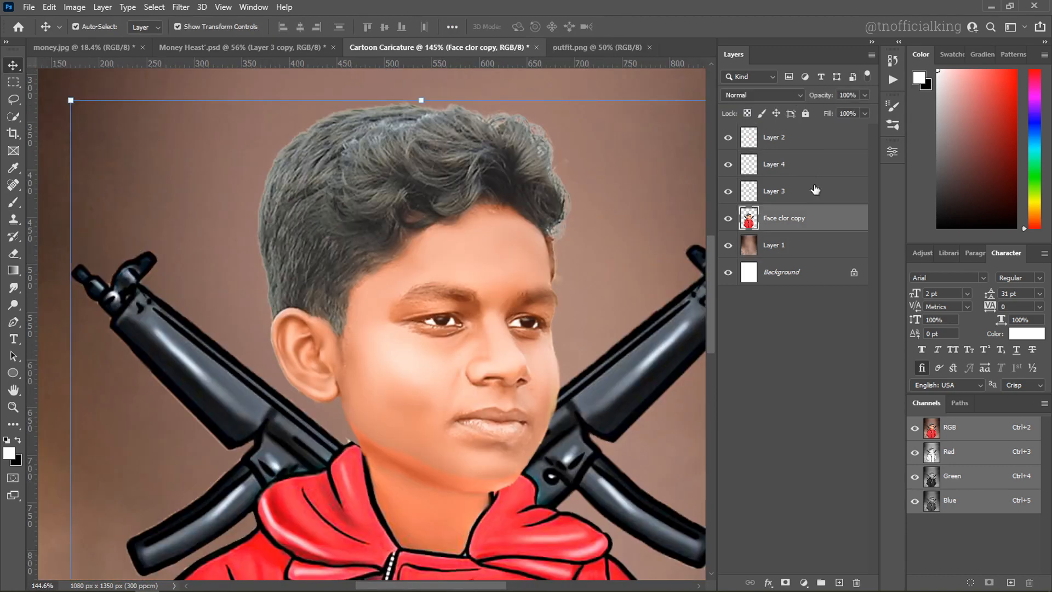
pyautogui.click(822, 148)
pyautogui.click(839, 582)
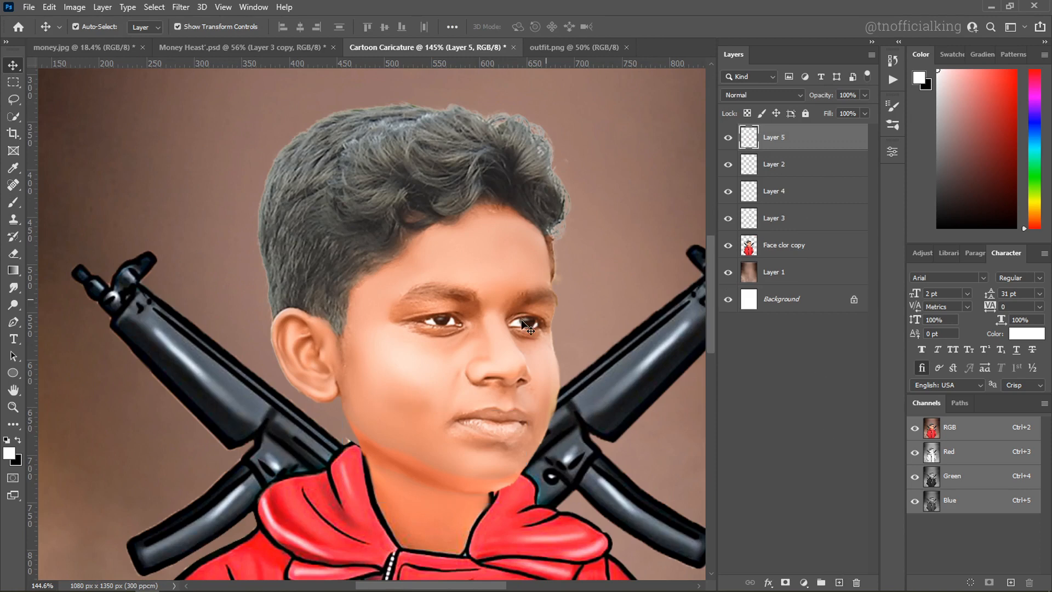
pyautogui.scroll(3, 527, 329)
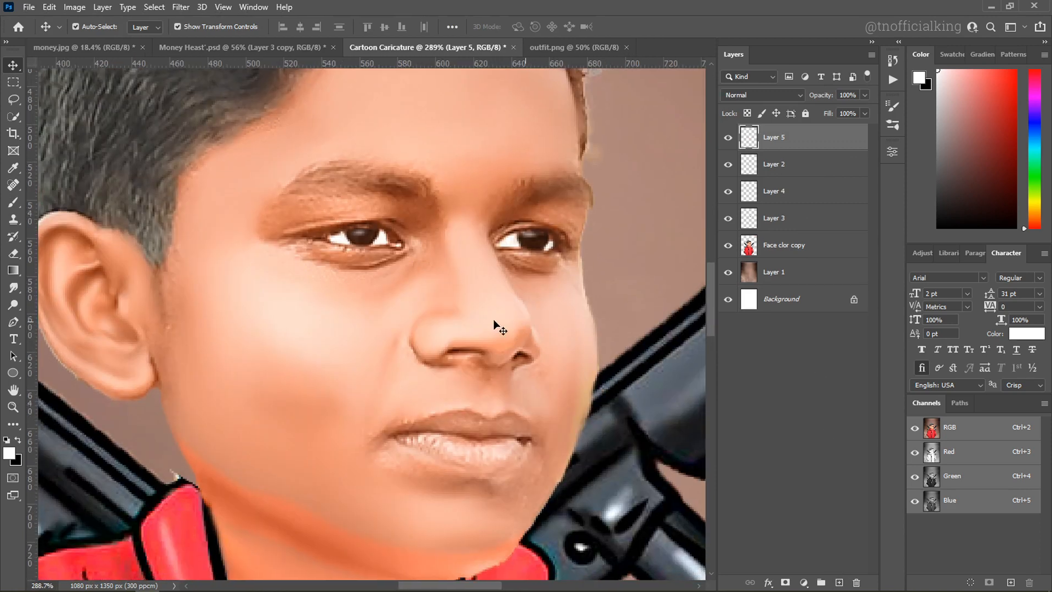
pyautogui.press('b')
pyautogui.rightClick(318, 245)
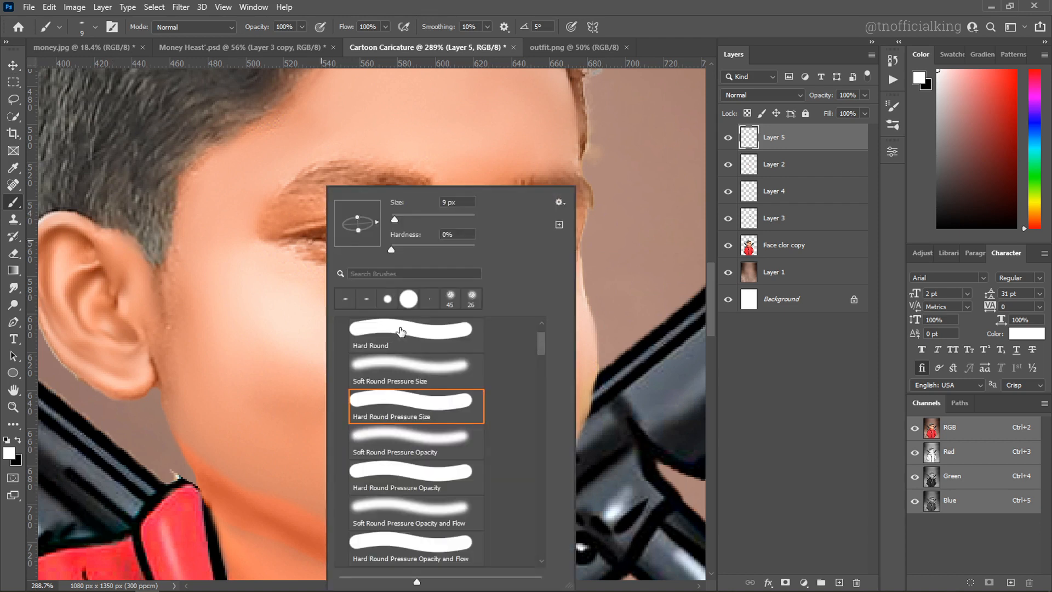
pyautogui.click(391, 332)
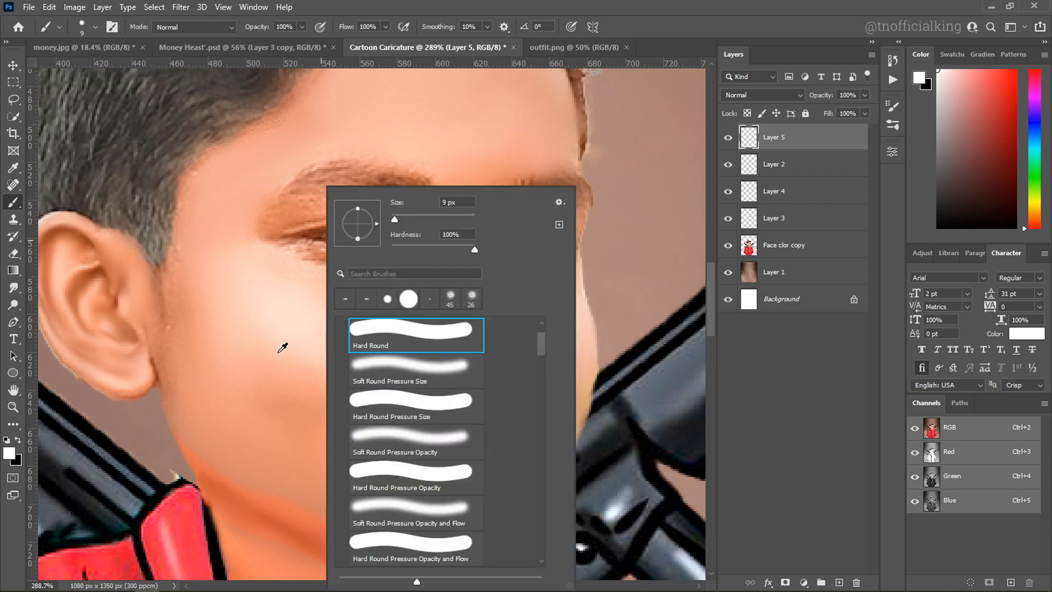
pyautogui.moveTo(289, 354); pyautogui.dragTo(283, 356)
# Resize the brush to 4 px, undo a white test stroke on the lip corner and switch the colour to black.
pyautogui.scroll(8, 396, 410)
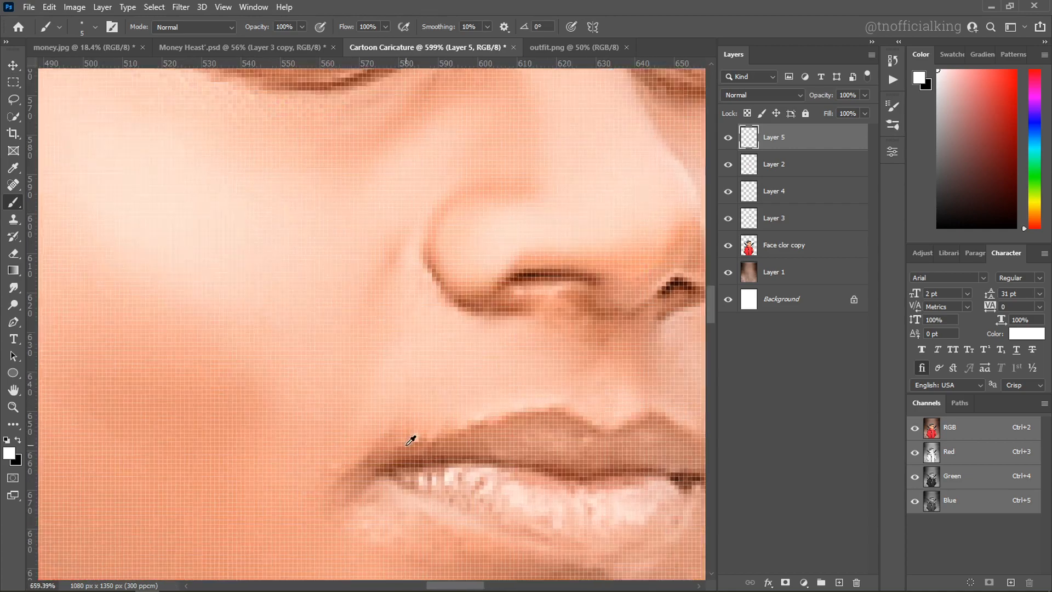
pyautogui.scroll(4, 406, 445)
pyautogui.moveTo(406, 445); pyautogui.dragTo(276, 331)
pyautogui.moveTo(343, 355); pyautogui.dragTo(354, 268)
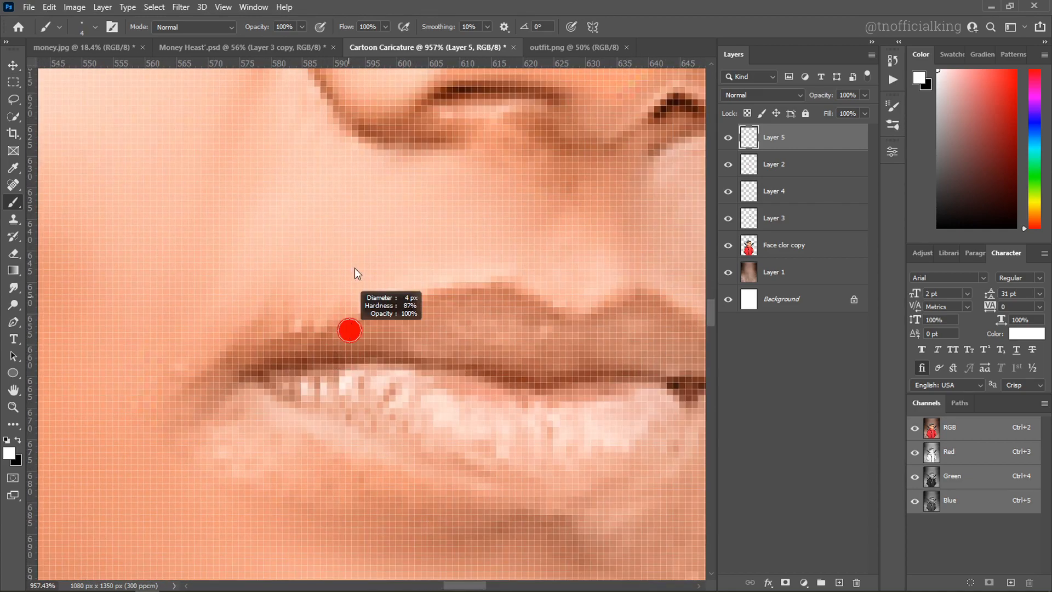
pyautogui.moveTo(367, 136); pyautogui.dragTo(367, 101)
pyautogui.scroll(-4, 331, 321)
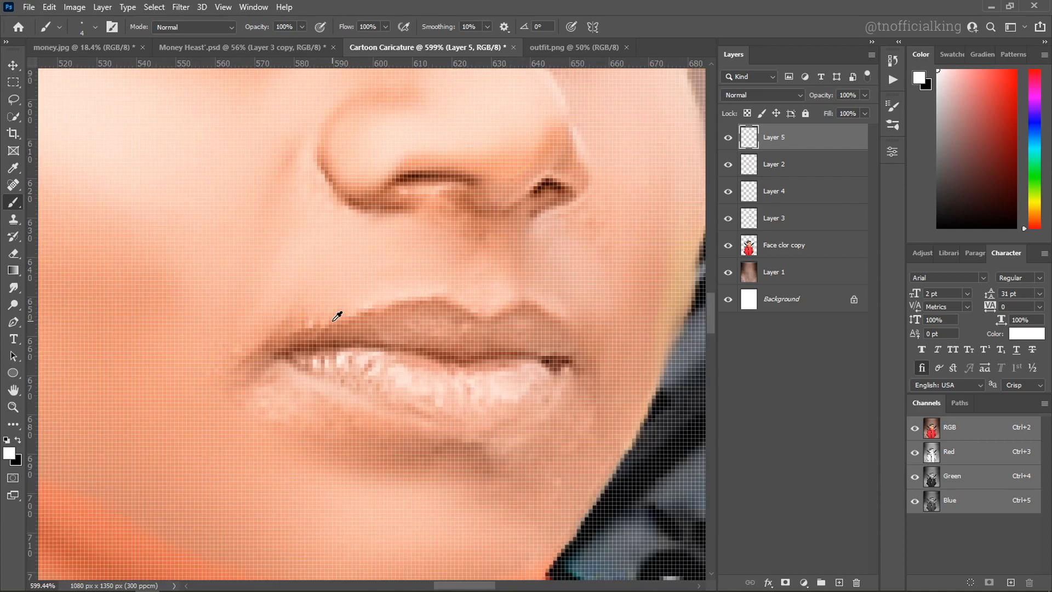
pyautogui.scroll(2, 331, 321)
pyautogui.moveTo(448, 340); pyautogui.dragTo(337, 334)
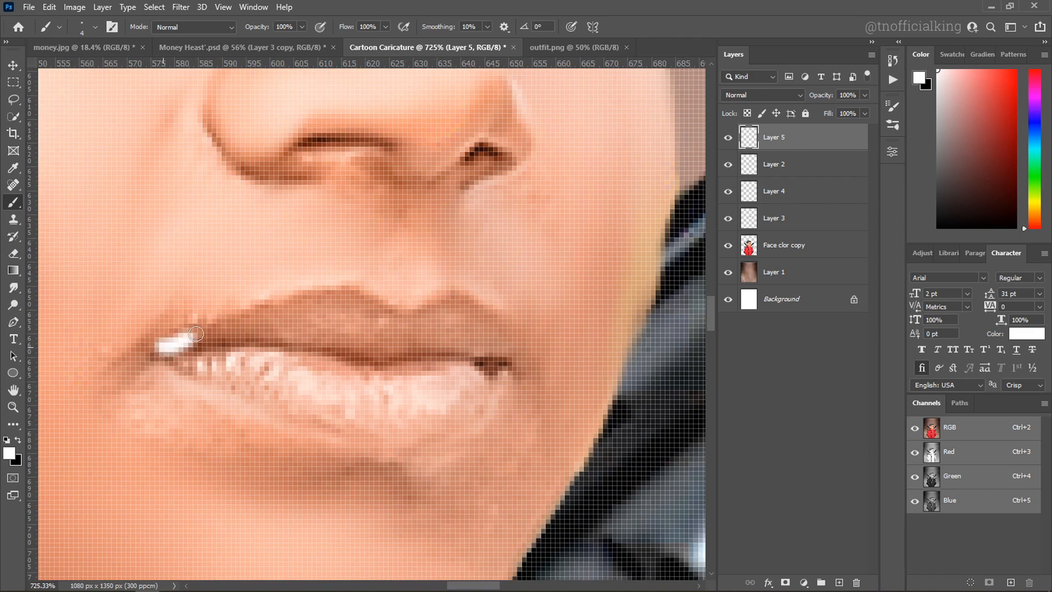
pyautogui.moveTo(196, 333); pyautogui.dragTo(248, 301)
pyautogui.hotkey('ctrl', 'z')
pyautogui.press('x')
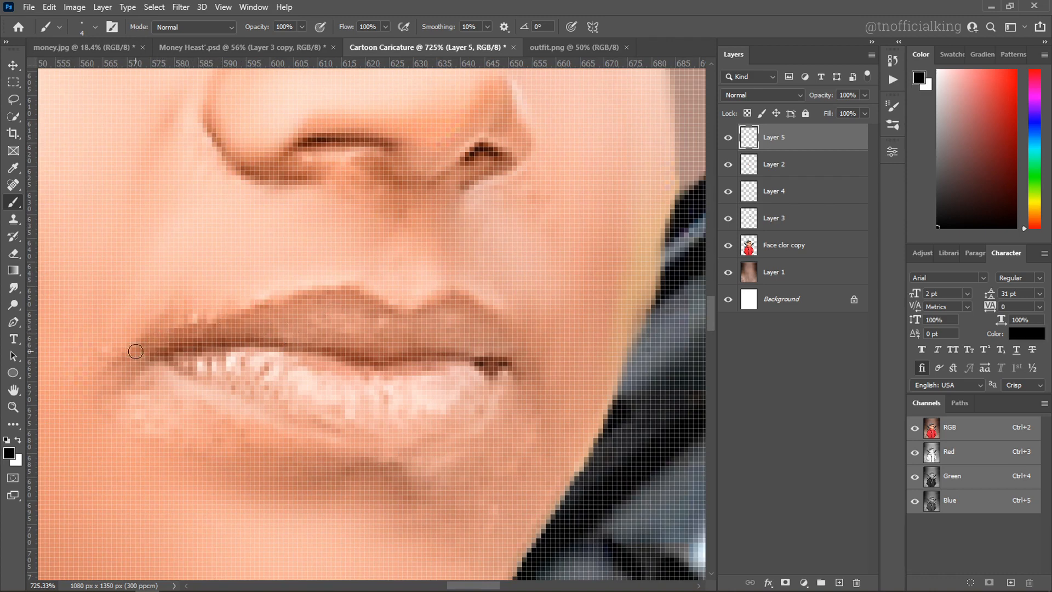
# Outline the upper and lower lips in black on Layer 5 and lower the layer's opacity to 45%.
pyautogui.moveTo(165, 345)
pyautogui.mouseDown()
pyautogui.moveTo(224, 308)
pyautogui.moveTo(307, 282)
pyautogui.moveTo(361, 286)
pyautogui.moveTo(532, 357)
pyautogui.moveTo(189, 382)
pyautogui.moveTo(149, 359)
pyautogui.mouseUp()
pyautogui.moveTo(167, 354)
pyautogui.mouseDown()
pyautogui.moveTo(298, 345)
pyautogui.moveTo(525, 368)
pyautogui.moveTo(184, 350)
pyautogui.mouseUp()
pyautogui.hotkey('ctrl', 'z')
pyautogui.scroll(-4, 509, 362)
pyautogui.scroll(3, 488, 364)
pyautogui.scroll(-5, 263, 350)
pyautogui.click(864, 96)
pyautogui.moveTo(863, 113); pyautogui.dragTo(829, 114)
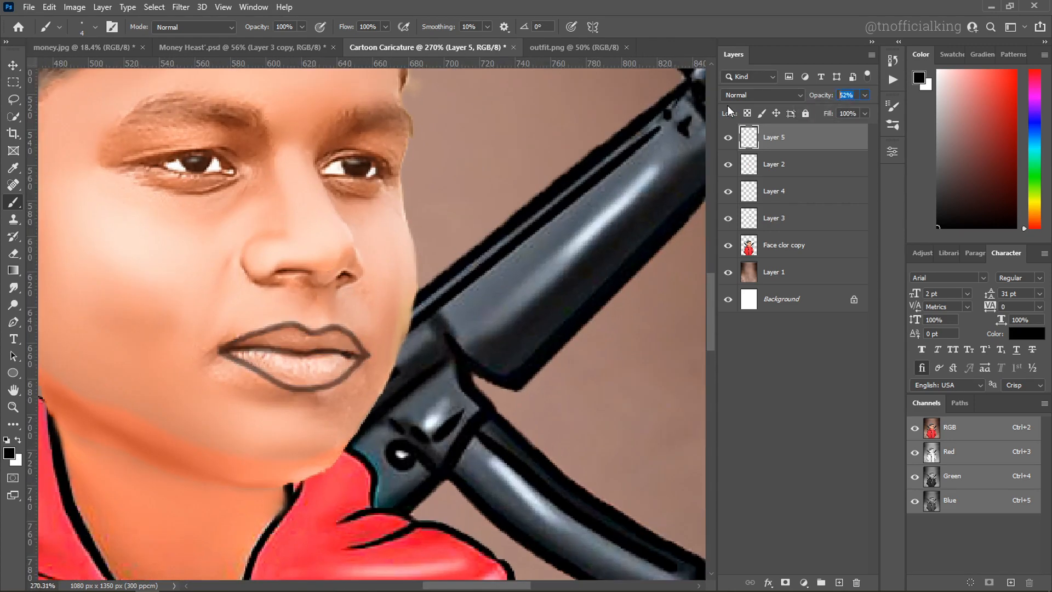
# Trace the edges of both nostrils on Layer 5 with a size 3 black brush.
pyautogui.scroll(5, 281, 256)
pyautogui.hotkey('ctrl', 'z')
pyautogui.press('[')
pyautogui.press('[')
pyautogui.moveTo(277, 312)
pyautogui.mouseDown()
pyautogui.moveTo(361, 315)
pyautogui.moveTo(360, 324)
pyautogui.mouseUp()
pyautogui.moveTo(424, 325); pyautogui.dragTo(459, 330)
pyautogui.moveTo(480, 283); pyautogui.dragTo(480, 395)
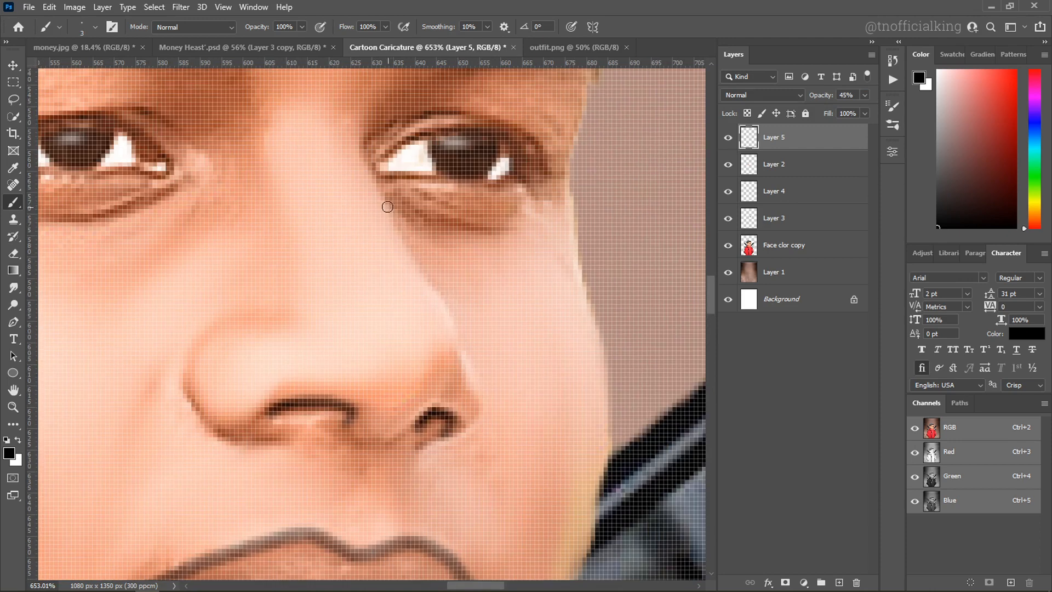
# On a new layer, draw a black line down the far side of the nose bridge and lower its opacity to 17%.
pyautogui.click(839, 582)
pyautogui.moveTo(387, 212); pyautogui.dragTo(402, 235)
pyautogui.hotkey('ctrl', 'z')
pyautogui.scroll(2, 455, 295)
pyautogui.moveTo(375, 189); pyautogui.dragTo(455, 362)
pyautogui.scroll(-4, 445, 310)
pyautogui.click(865, 96)
pyautogui.moveTo(863, 113); pyautogui.dragTo(825, 113)
pyautogui.press('v')
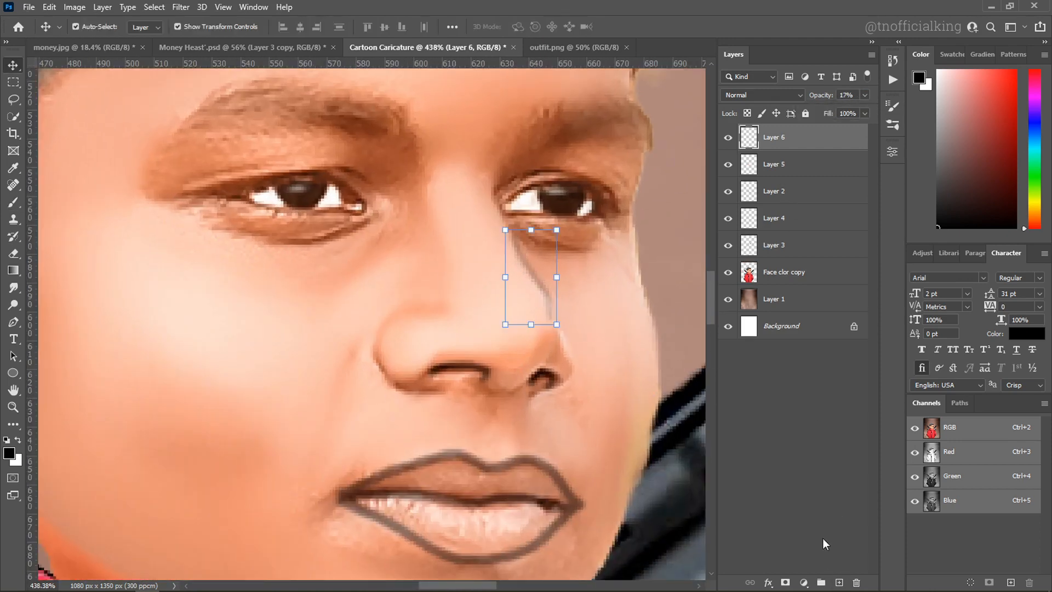
# On a new layer, outline the upper and lower lids of both eyes with a small black brush.
pyautogui.click(839, 583)
pyautogui.press('b')
pyautogui.scroll(4, 233, 178)
pyautogui.moveTo(176, 217)
pyautogui.mouseDown()
pyautogui.moveTo(427, 188)
pyautogui.moveTo(475, 224)
pyautogui.mouseUp()
pyautogui.moveTo(494, 248); pyautogui.dragTo(336, 255)
pyautogui.hotkey('ctrl', 'z')
pyautogui.hotkey('ctrl', 'z')
pyautogui.moveTo(237, 228)
pyautogui.mouseDown()
pyautogui.moveTo(314, 193)
pyautogui.moveTo(489, 238)
pyautogui.mouseUp()
pyautogui.moveTo(486, 254); pyautogui.dragTo(239, 232)
pyautogui.moveTo(619, 246); pyautogui.dragTo(285, 302)
pyautogui.moveTo(415, 302)
pyautogui.mouseDown()
pyautogui.moveTo(565, 316)
pyautogui.moveTo(415, 304)
pyautogui.mouseUp()
pyautogui.moveTo(235, 345); pyautogui.dragTo(411, 337)
# Draw a curved black crease line beneath each eye on Layer 7, undoing strokes that miss the fold.
pyautogui.moveTo(56, 332); pyautogui.dragTo(147, 357)
pyautogui.hotkey('ctrl', 'z')
pyautogui.moveTo(294, 351); pyautogui.dragTo(83, 344)
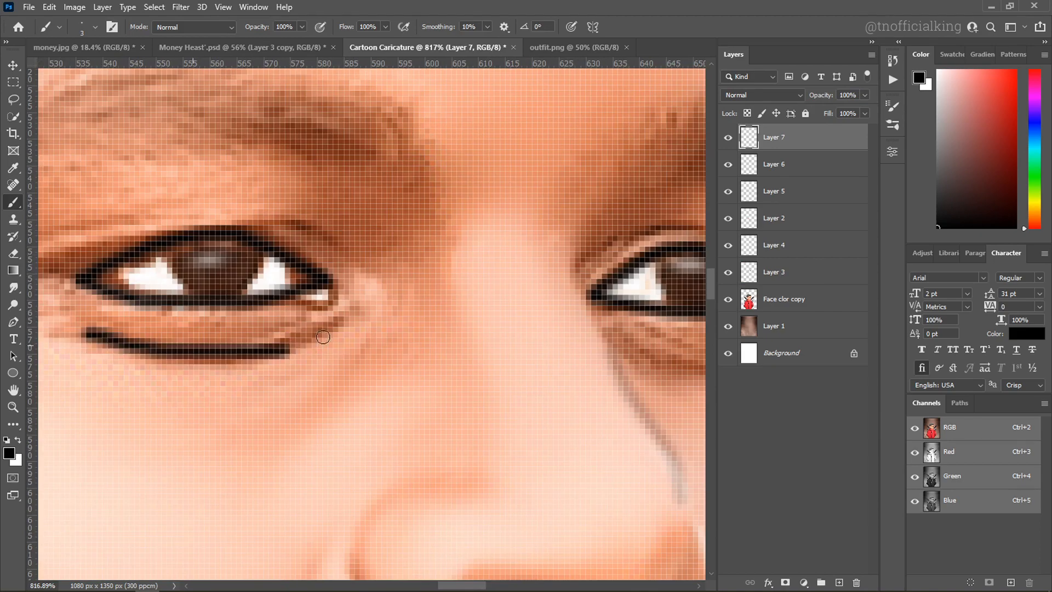
pyautogui.hotkey('ctrl', 'z')
pyautogui.moveTo(451, 317); pyautogui.dragTo(153, 287)
pyautogui.moveTo(328, 309); pyautogui.dragTo(502, 311)
pyautogui.hotkey('ctrl', 'z')
pyautogui.scroll(-4, 538, 291)
pyautogui.scroll(5, 256, 323)
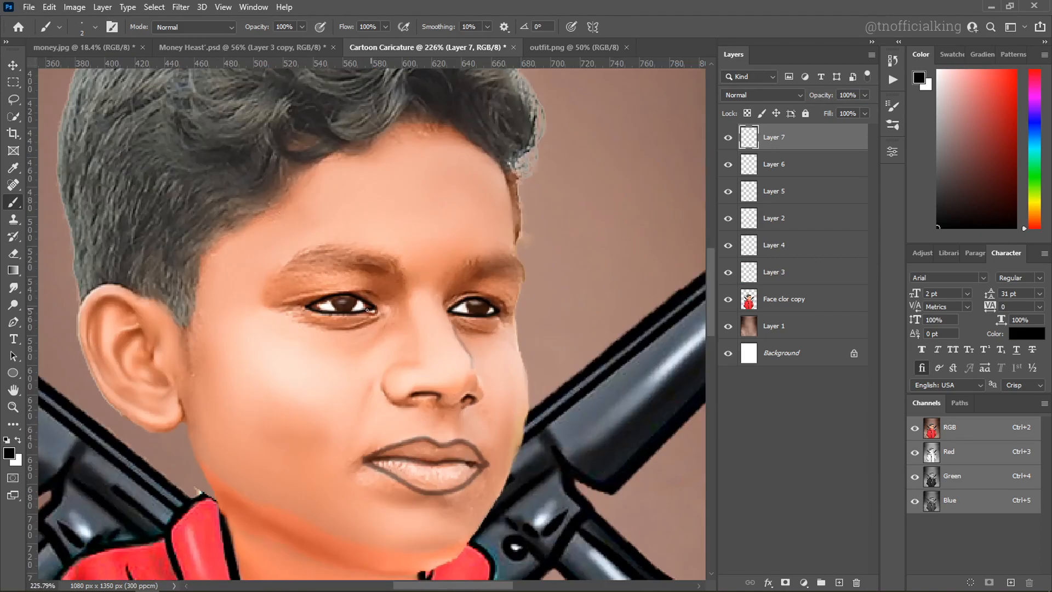
pyautogui.moveTo(252, 323)
pyautogui.mouseDown()
pyautogui.moveTo(423, 331)
pyautogui.moveTo(444, 357)
pyautogui.mouseUp()
pyautogui.scroll(-3, 422, 331)
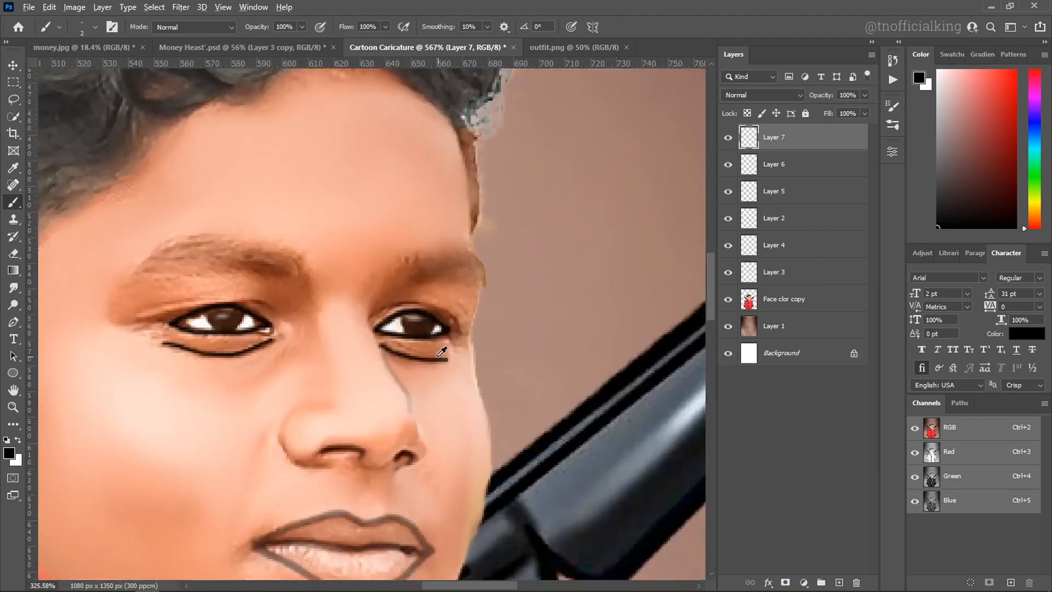
# Reduce the opacity of Layer 7 so the eye outlines and crease lines blend into the skin.
pyautogui.scroll(-4, 444, 356)
pyautogui.click(865, 95)
pyautogui.press('v')
pyautogui.click(544, 257)
pyautogui.scroll(-3, 544, 257)
pyautogui.scroll(3, 395, 288)
# On a new top layer, trace the ear's inner rim and folds in black and reduce the layer's opacity.
pyautogui.click(790, 138)
pyautogui.click(839, 582)
pyautogui.press('b')
pyautogui.scroll(4, 447, 360)
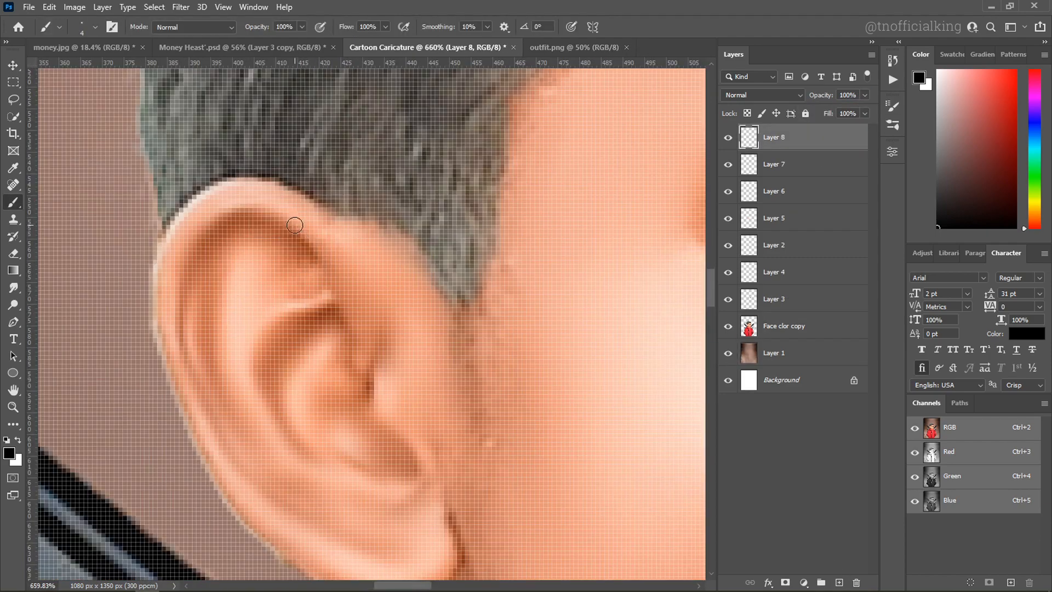
pyautogui.moveTo(317, 262)
pyautogui.mouseDown()
pyautogui.moveTo(307, 519)
pyautogui.moveTo(394, 566)
pyautogui.mouseUp()
pyautogui.moveTo(336, 309); pyautogui.dragTo(279, 350)
pyautogui.scroll(-5, 311, 366)
pyautogui.click(864, 95)
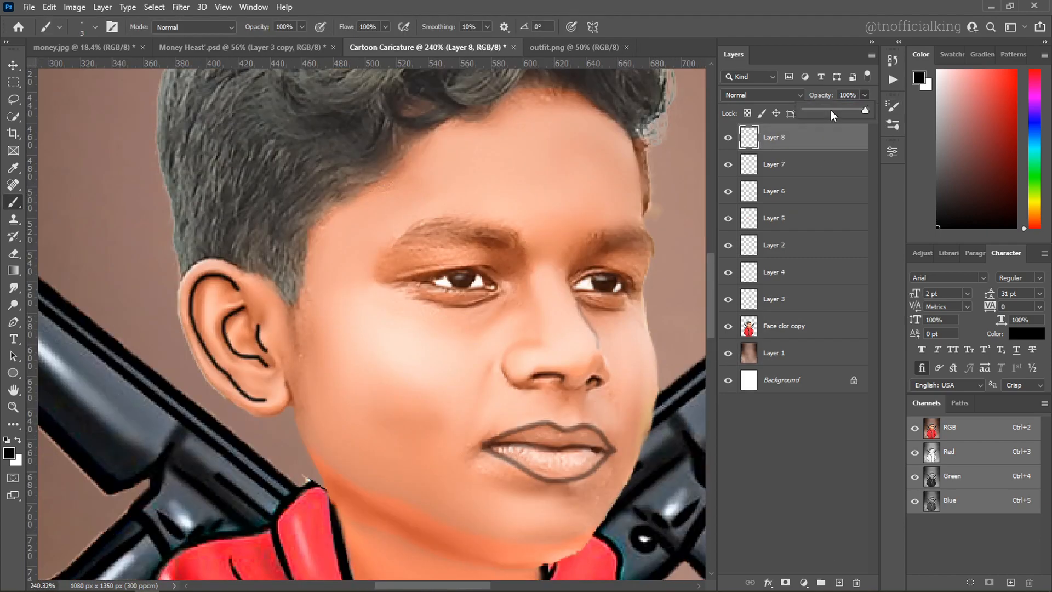
pyautogui.click(831, 113)
pyautogui.press('v')
# Select the lip outline layer and lower its opacity further.
pyautogui.click(603, 440)
pyautogui.click(865, 95)
pyautogui.click(824, 111)
pyautogui.scroll(-5, 542, 293)
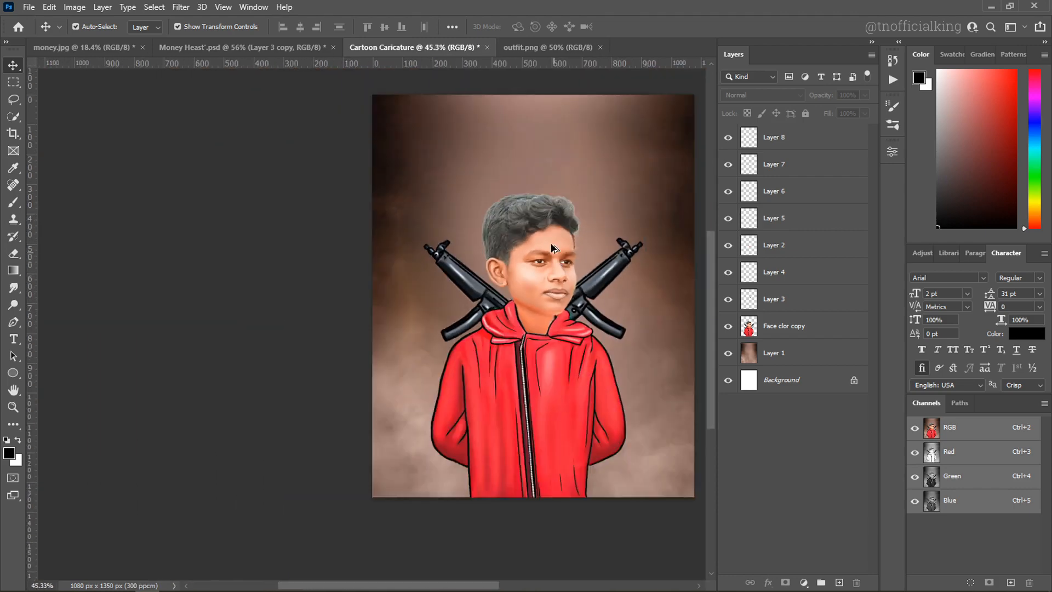
# Select the hair on the Face clor copy layer with Quick Selection and slightly reduce its lightness using Hue/Saturation.
pyautogui.scroll(5, 542, 193)
pyautogui.click(550, 208)
pyautogui.press('w')
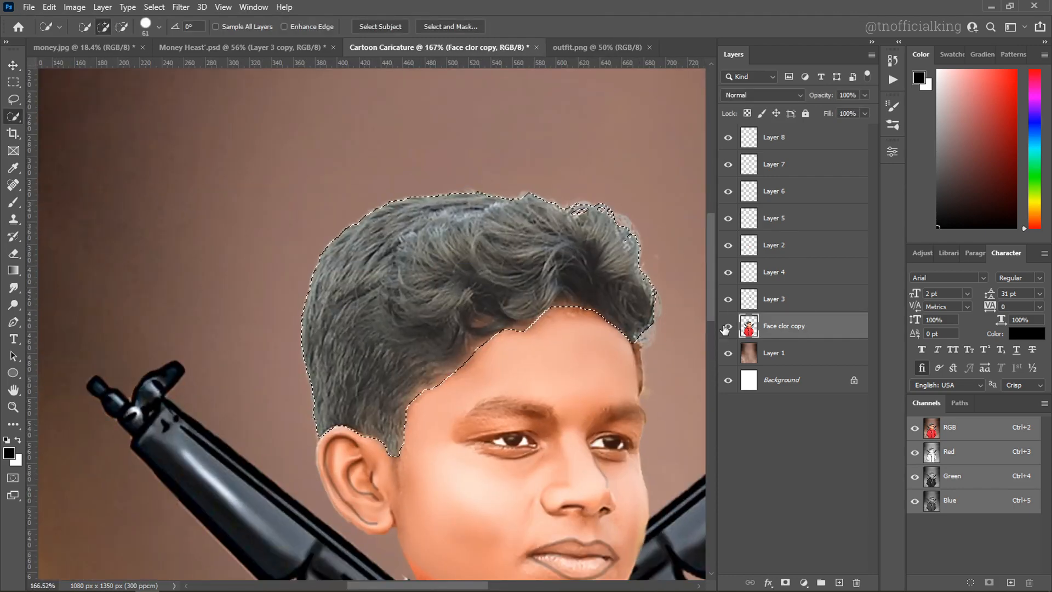
pyautogui.hotkey('ctrl', 'u')
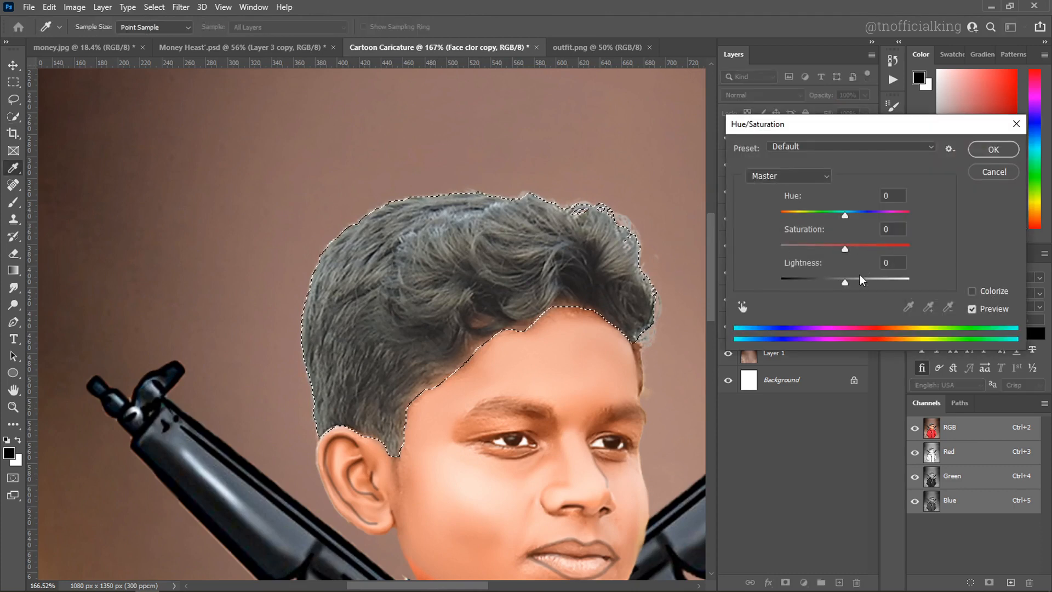
pyautogui.moveTo(844, 283)
pyautogui.mouseDown()
pyautogui.moveTo(831, 281)
pyautogui.moveTo(840, 282)
pyautogui.mouseUp()
pyautogui.click(992, 150)
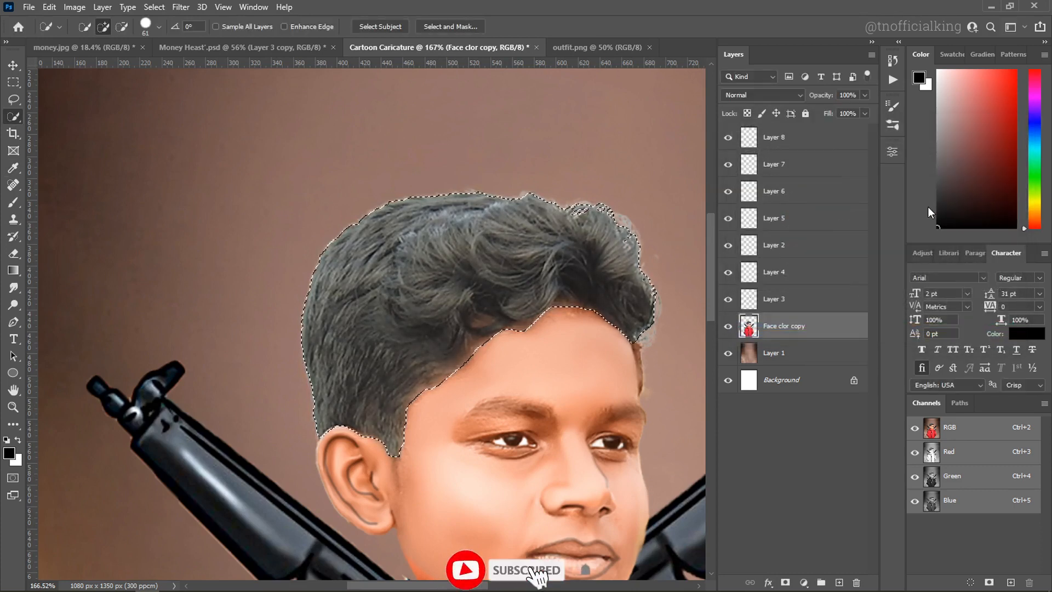
# Darken the selected hair with Levels using a midtone value of 0.84, and clear the selection.
pyautogui.hotkey('ctrl', 'l')
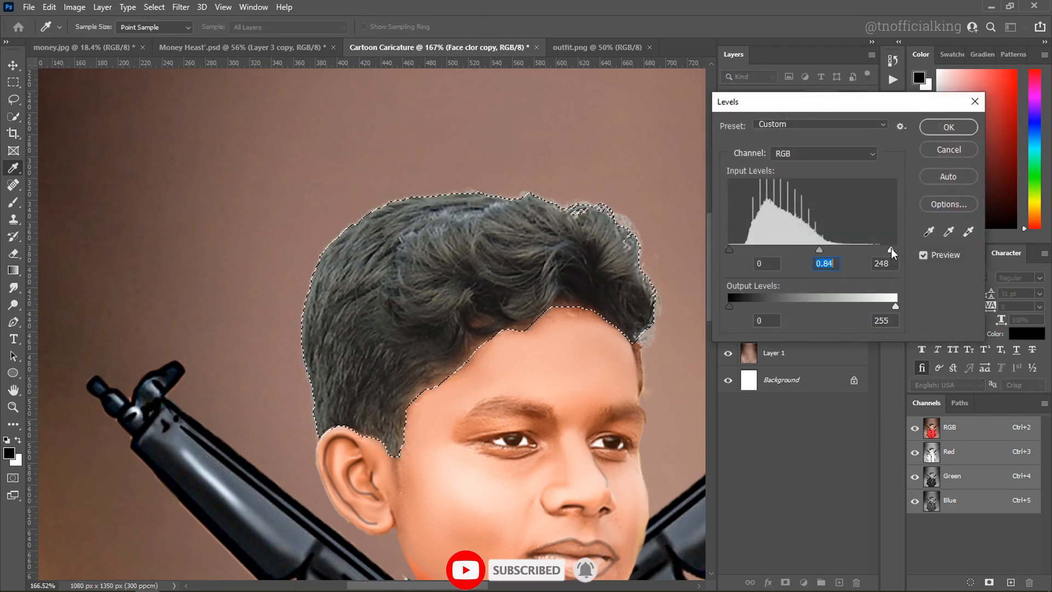
pyautogui.moveTo(891, 252); pyautogui.dragTo(897, 252)
pyautogui.click(949, 130)
pyautogui.hotkey('ctrl', 'd')
pyautogui.scroll(-5, 390, 363)
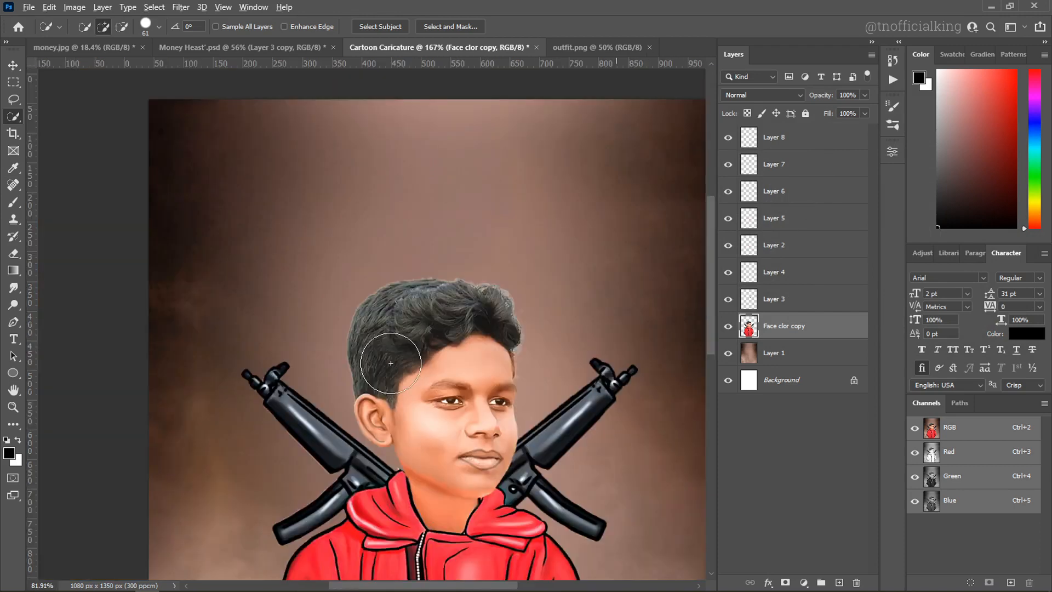
pyautogui.scroll(-3, 390, 364)
pyautogui.scroll(4, 407, 365)
pyautogui.scroll(-4, 399, 348)
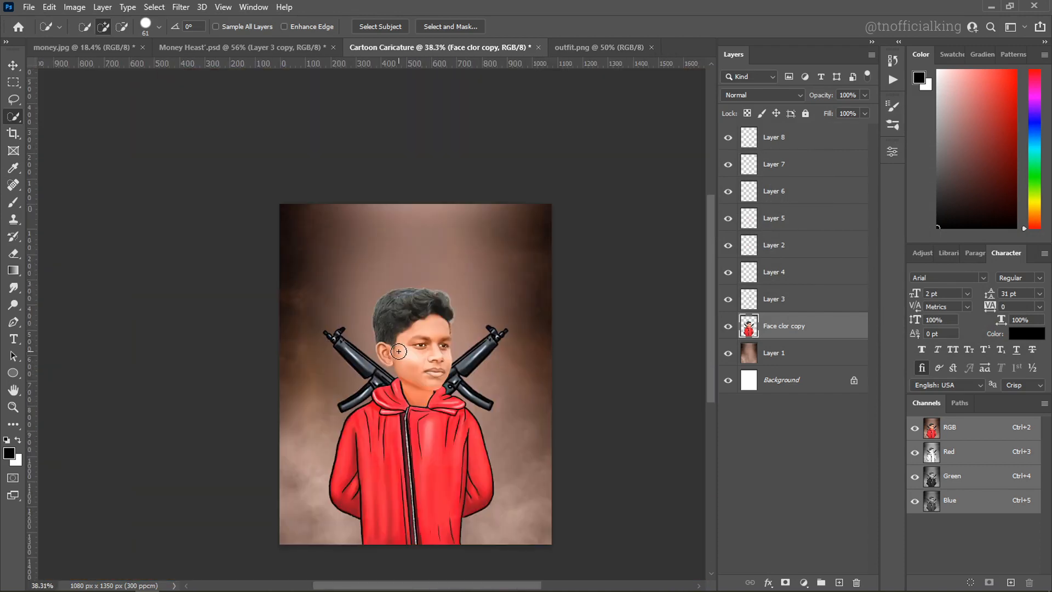
pyautogui.scroll(6, 399, 351)
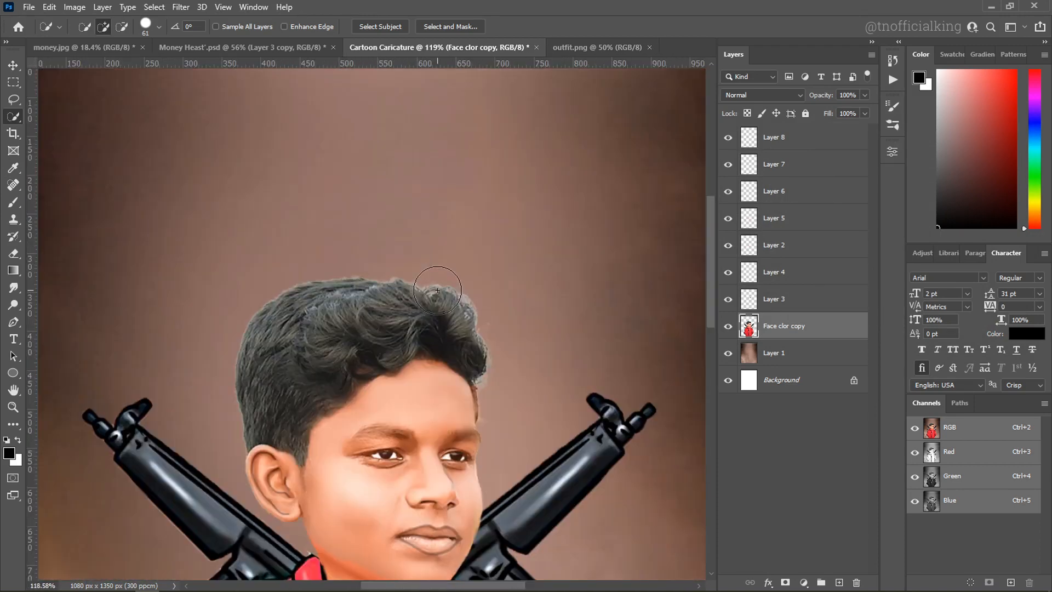
pyautogui.scroll(-5, 437, 291)
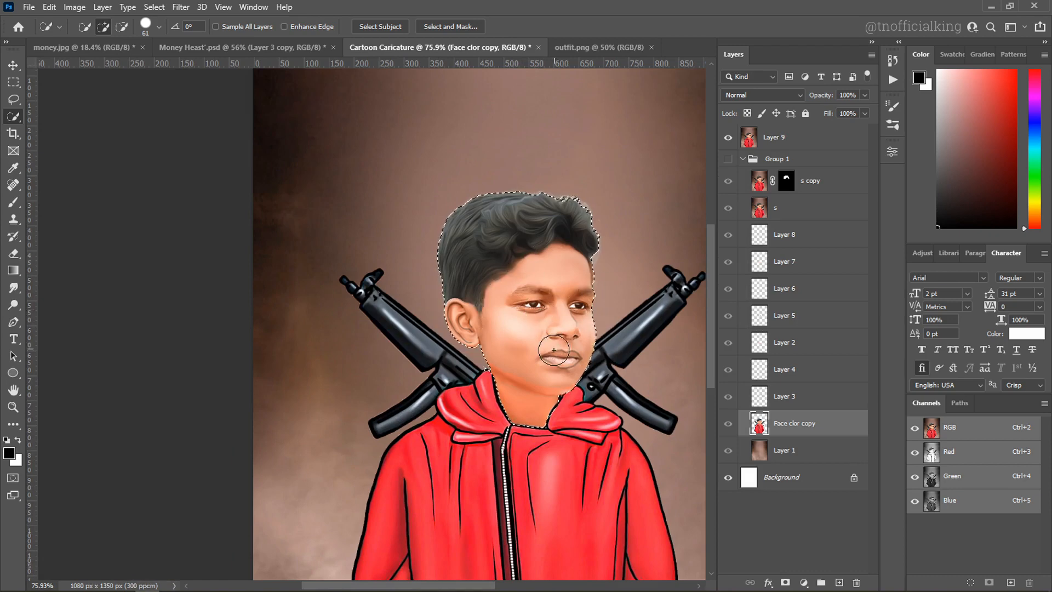
# Trim the neck below the jawline out of the head selection with the Lasso.
pyautogui.scroll(3, 554, 349)
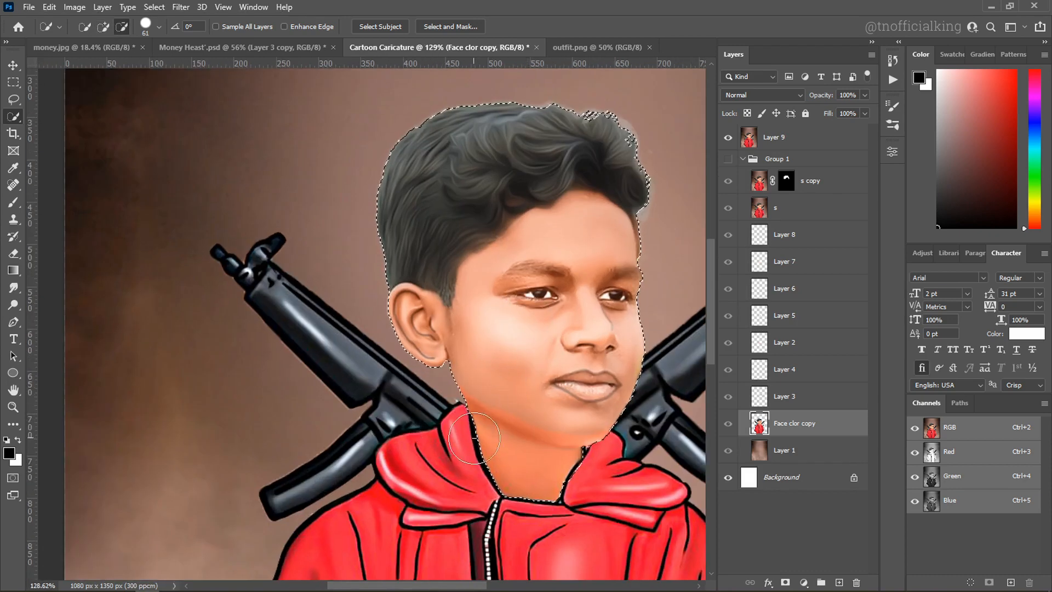
pyautogui.scroll(3, 475, 438)
pyautogui.scroll(-3, 500, 461)
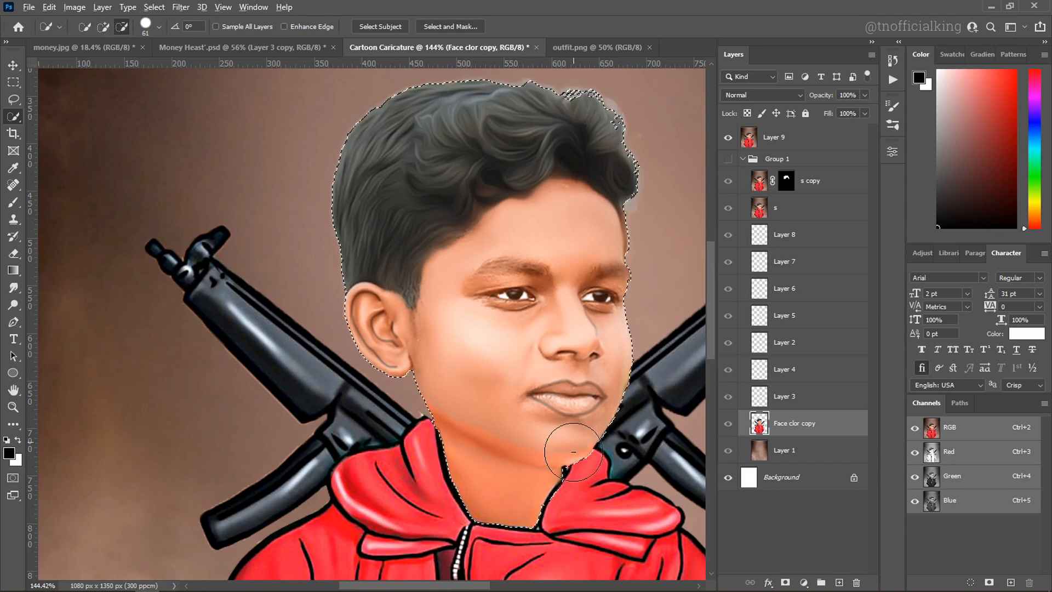
pyautogui.scroll(3, 572, 476)
pyautogui.moveTo(336, 384); pyautogui.dragTo(282, 241)
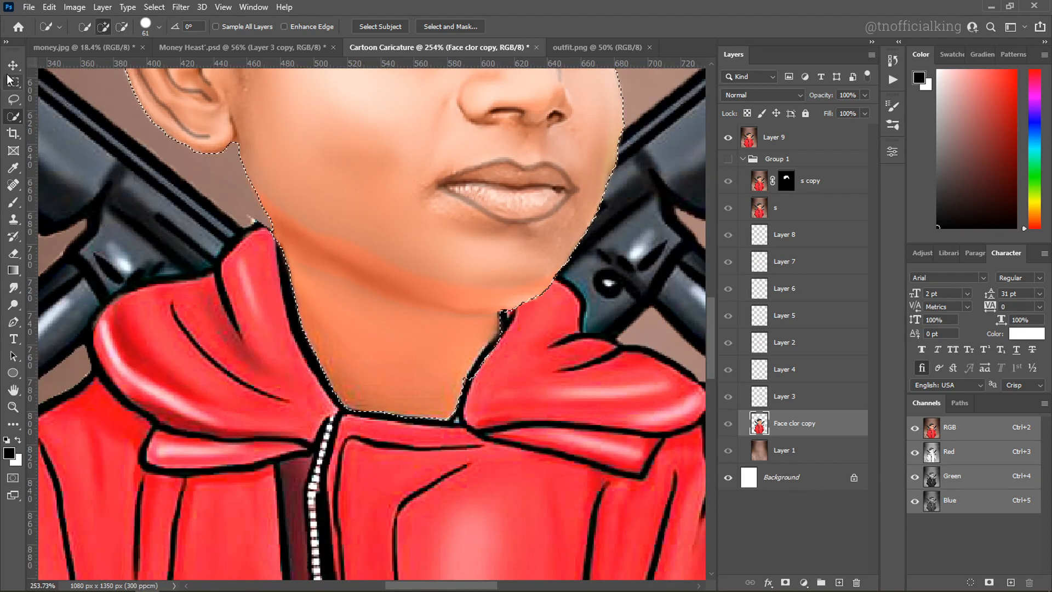
pyautogui.click(120, 26)
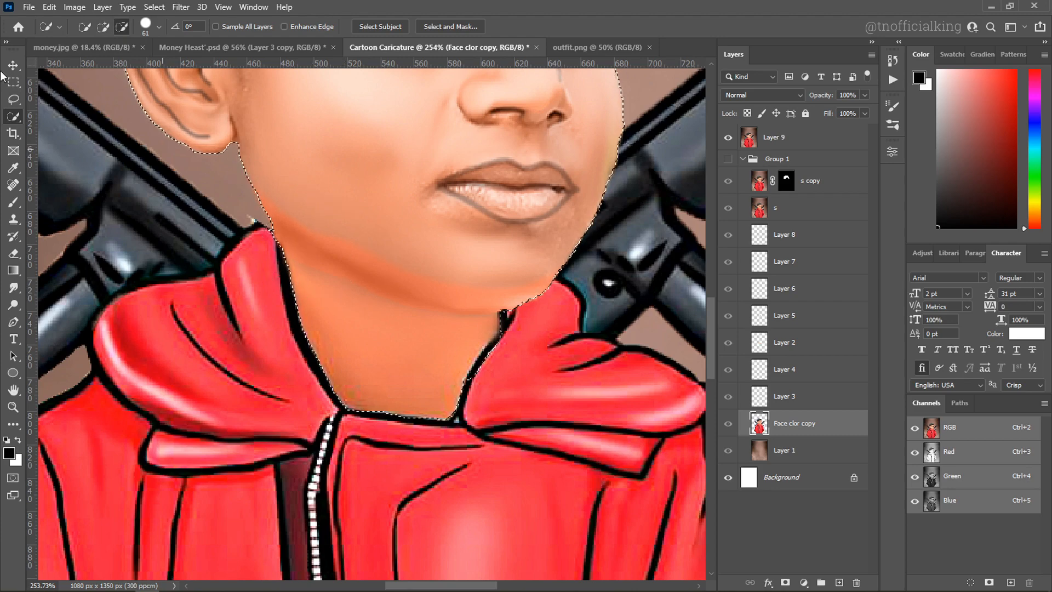
pyautogui.click(14, 100)
pyautogui.moveTo(206, 145); pyautogui.dragTo(332, 266)
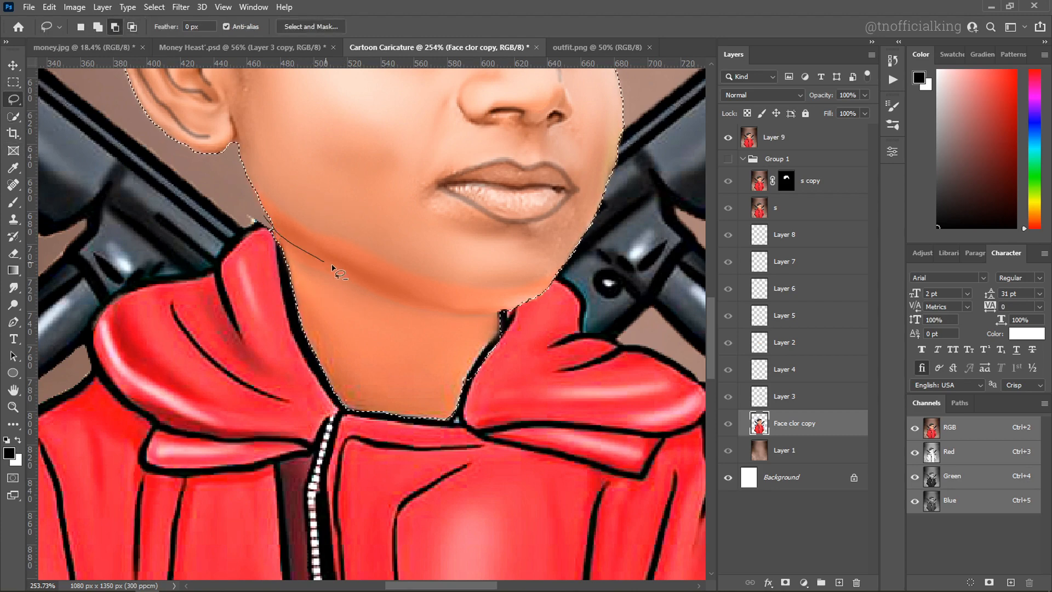
pyautogui.moveTo(552, 357); pyautogui.dragTo(245, 233)
# Refine the head selection along the curly front edge of the hair with the Lasso.
pyautogui.scroll(-8, 246, 235)
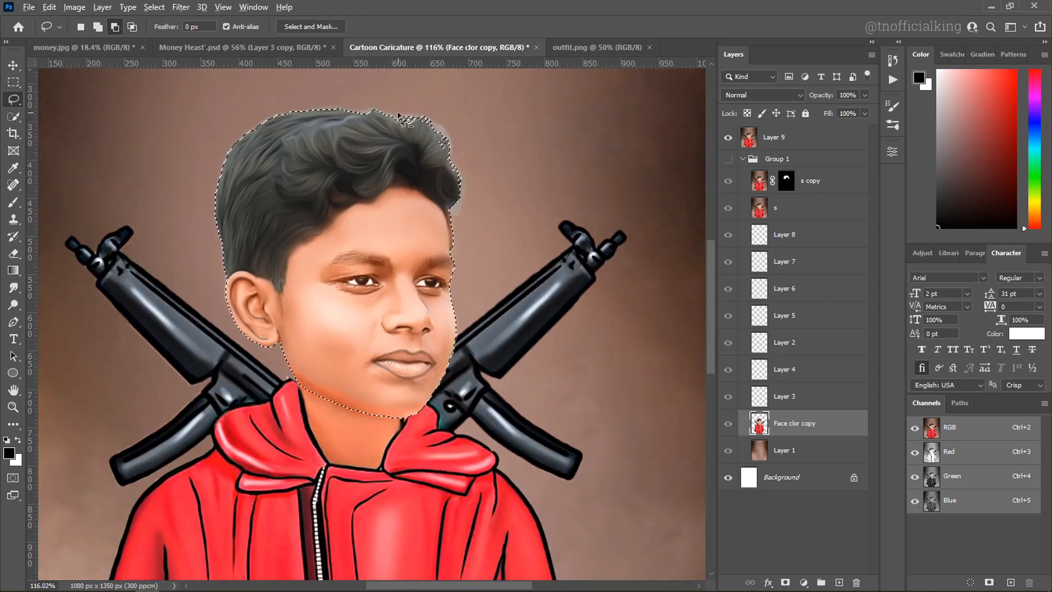
pyautogui.scroll(12, 413, 132)
pyautogui.moveTo(367, 154); pyautogui.dragTo(503, 153)
pyautogui.moveTo(357, 141); pyautogui.dragTo(541, 175)
pyautogui.moveTo(313, 117); pyautogui.dragTo(397, 119)
pyautogui.scroll(-8, 409, 192)
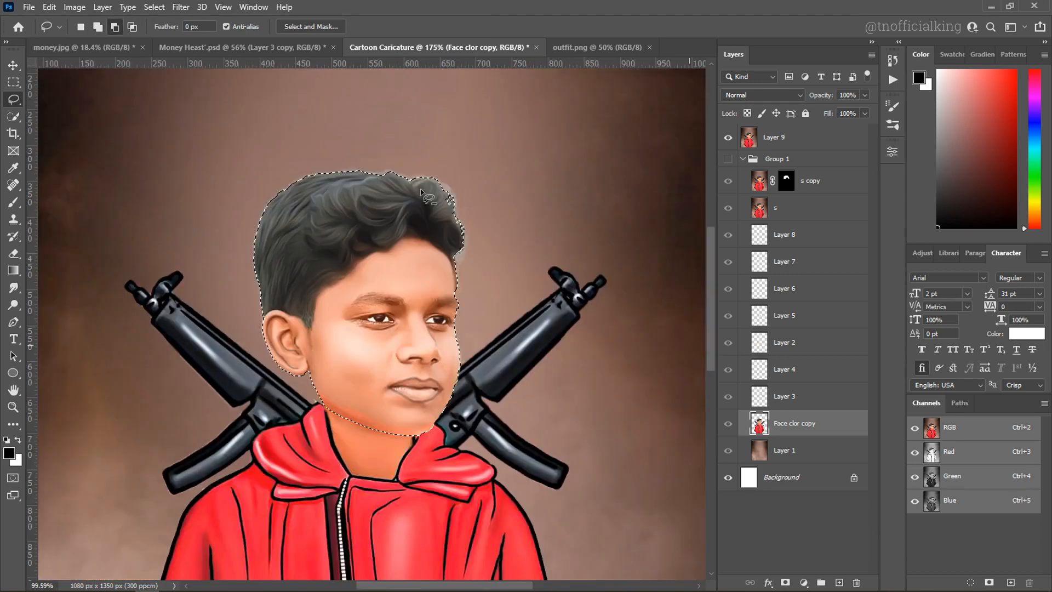
pyautogui.scroll(7, 435, 190)
pyautogui.moveTo(451, 211); pyautogui.dragTo(510, 351)
pyautogui.scroll(-10, 510, 351)
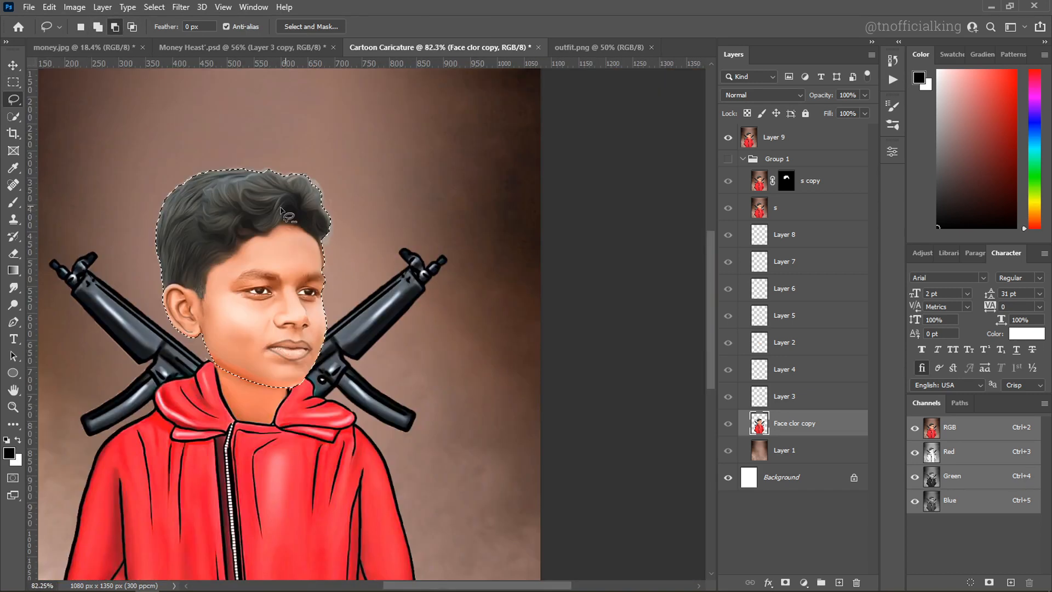
pyautogui.scroll(8, 281, 210)
pyautogui.scroll(-4, 295, 257)
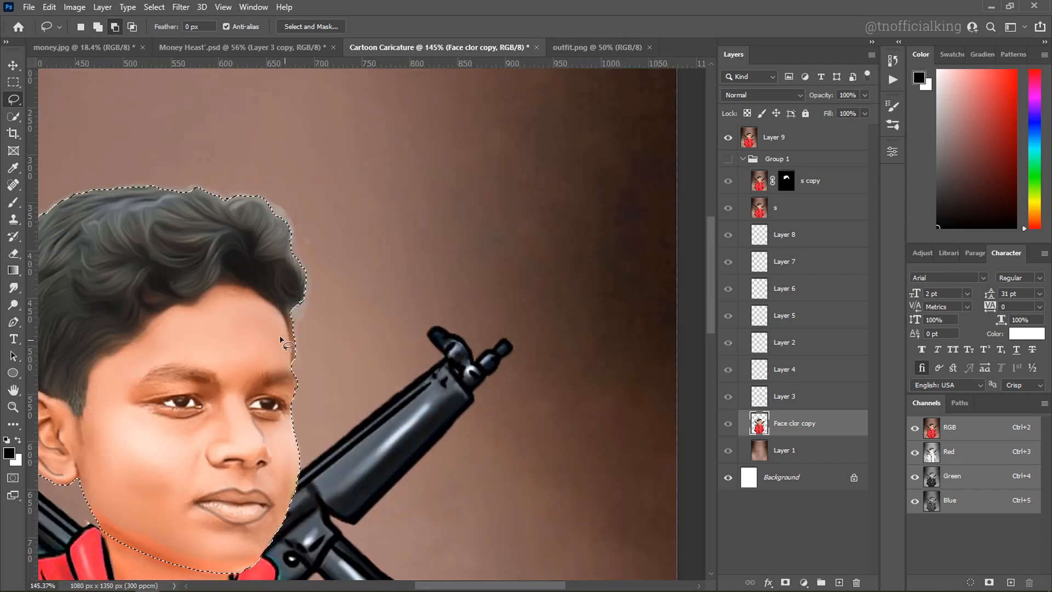
pyautogui.scroll(-4, 281, 341)
# Copy the selected head from Layer 9 onto its own new layer.
pyautogui.click(782, 142)
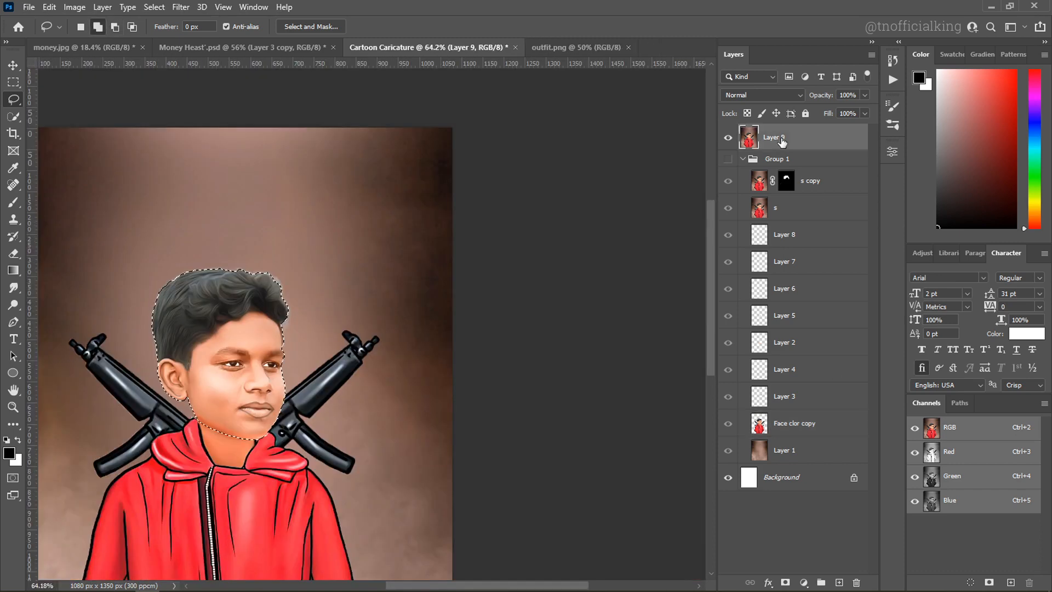
pyautogui.hotkey('ctrl', 'j')
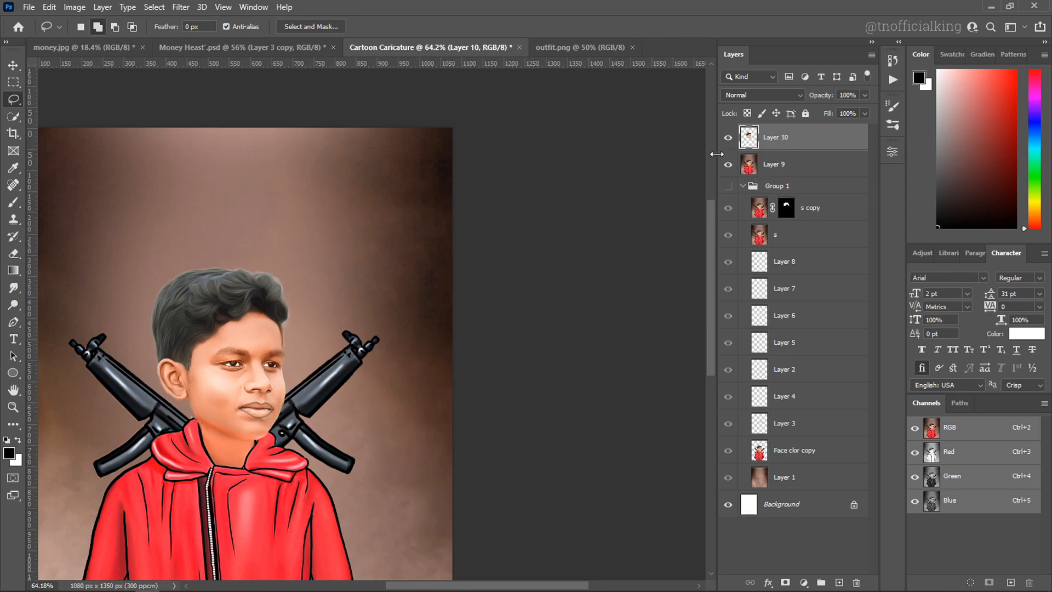
pyautogui.click(728, 165)
pyautogui.click(729, 164)
# Add a black Stroke layer style to the copied head, positioned outside, 5 px wide at 70% opacity.
pyautogui.doubleClick(748, 140)
pyautogui.click(575, 187)
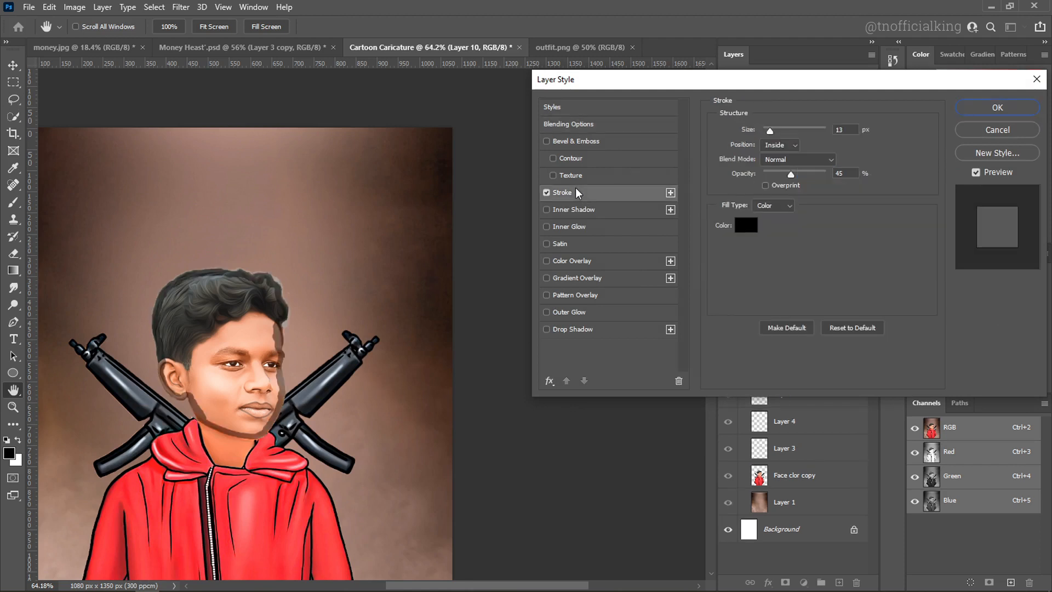
pyautogui.click(781, 145)
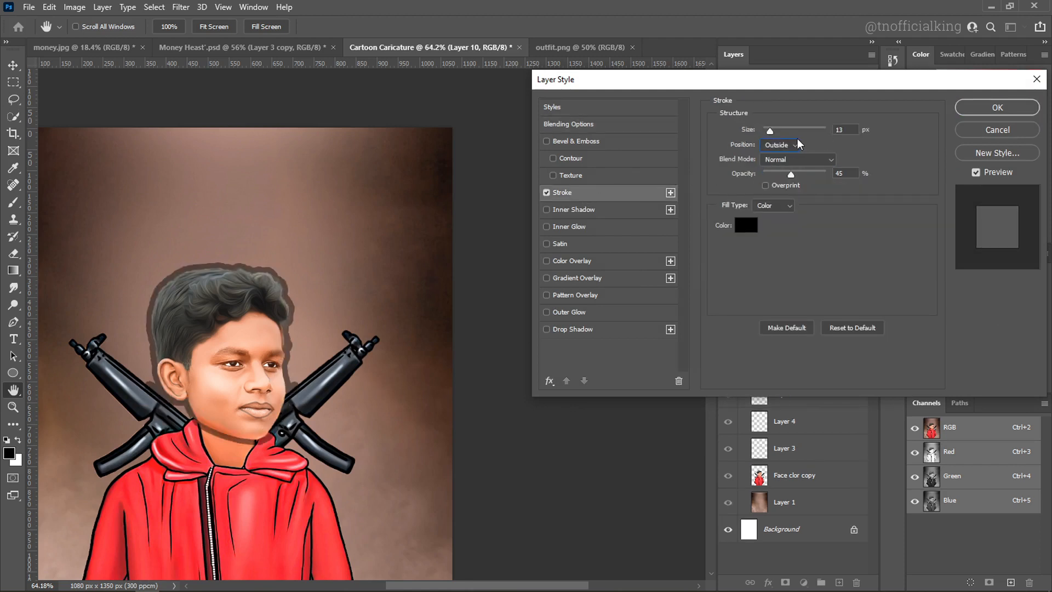
pyautogui.moveTo(793, 173); pyautogui.dragTo(781, 173)
pyautogui.moveTo(770, 132); pyautogui.dragTo(765, 131)
pyautogui.moveTo(782, 173); pyautogui.dragTo(806, 174)
pyautogui.write('70')
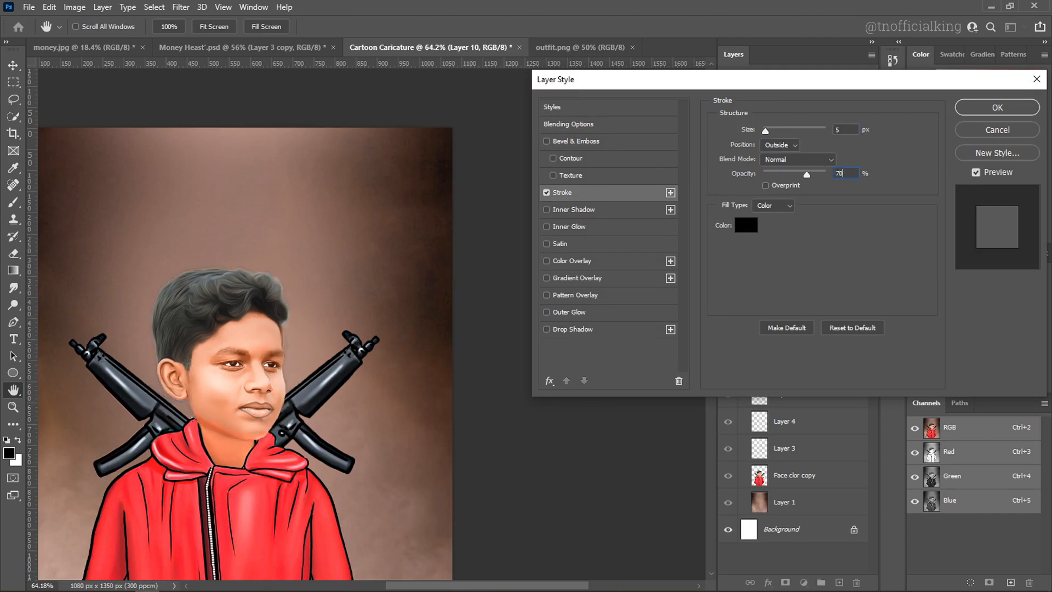
pyautogui.click(988, 108)
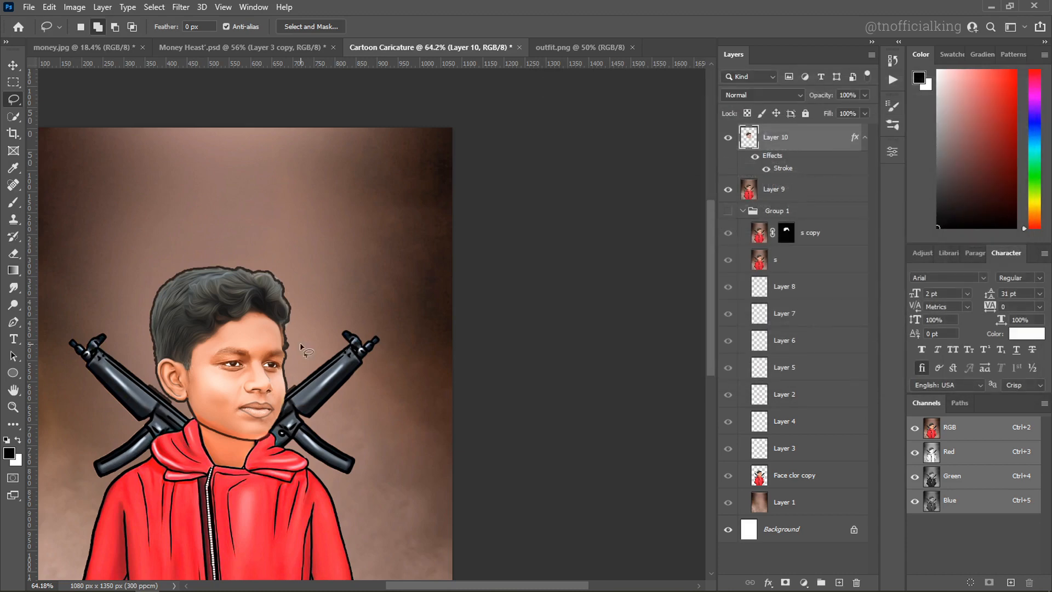
# Examine the outline around the face and hair, both close up and within the whole poster.
pyautogui.scroll(8, 288, 339)
pyautogui.scroll(-6, 521, 256)
pyautogui.press('e')
pyautogui.scroll(-5, 522, 255)
pyautogui.press('v')
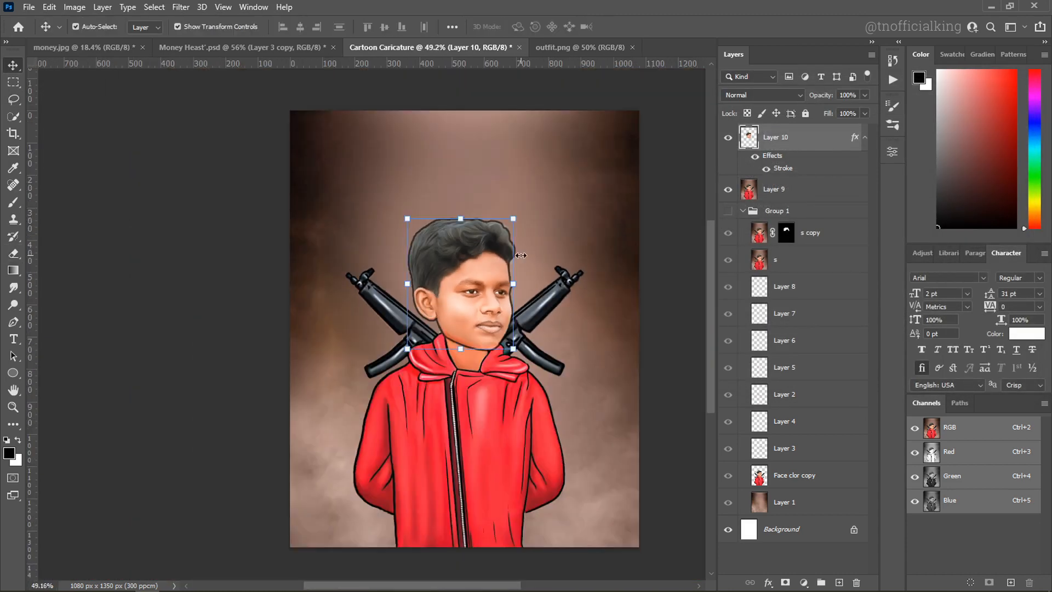
pyautogui.scroll(-2, 588, 295)
pyautogui.scroll(1, 588, 296)
pyautogui.scroll(1, 516, 271)
pyautogui.scroll(2, 341, 341)
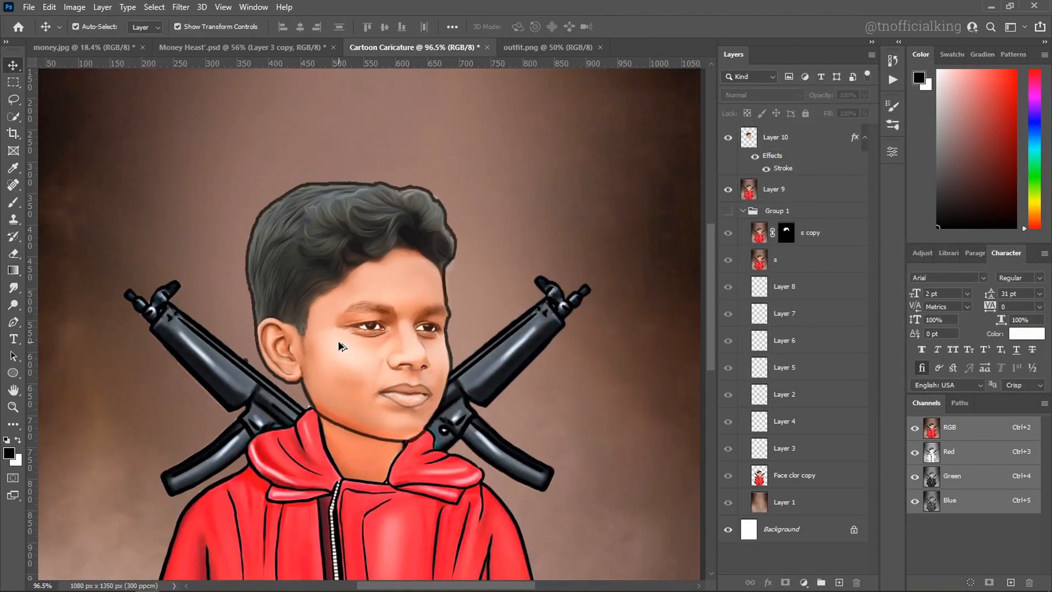
pyautogui.scroll(-2, 340, 340)
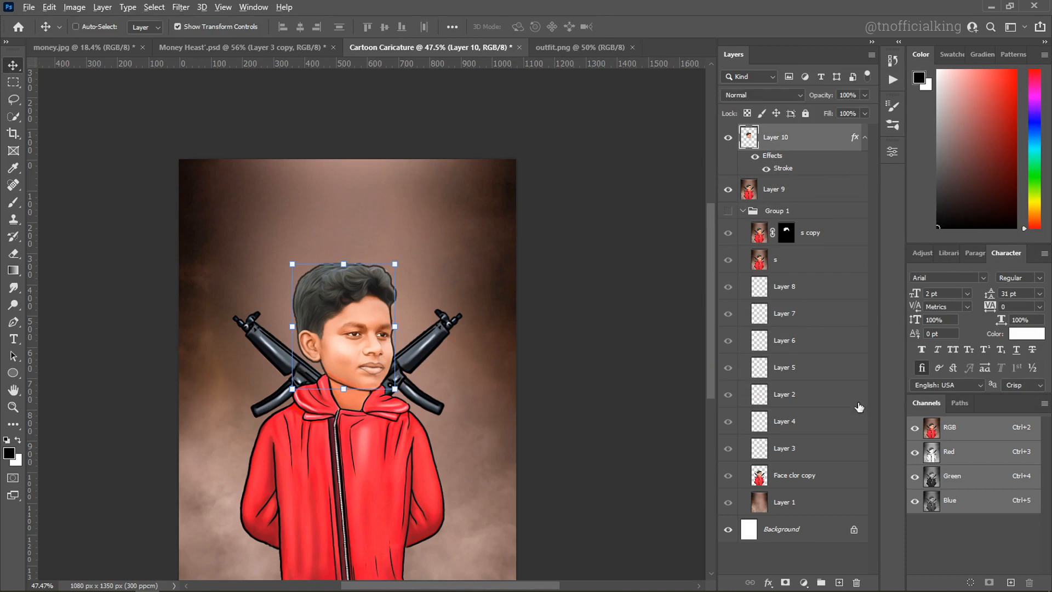
# Stamp all visible layers into a new top layer, and group the layers from Layer 10 down to Layer 1.
pyautogui.hotkey('ctrl', 'shift', 'alt', 'e')
pyautogui.click(773, 163)
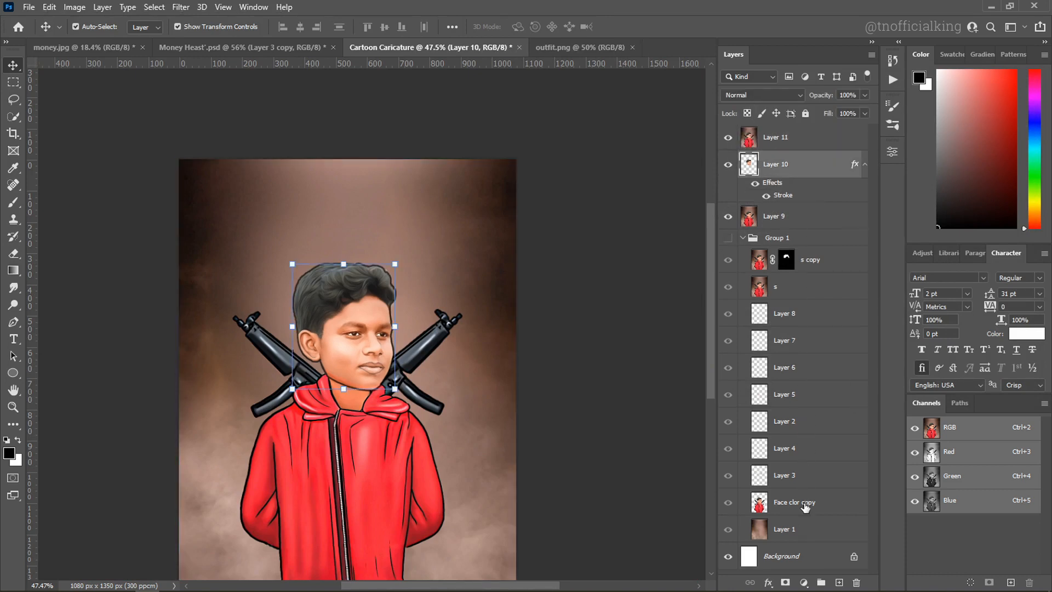
pyautogui.keyDown('shift'); pyautogui.click(805, 529); pyautogui.keyUp('shift')
pyautogui.hotkey('ctrl', 'g')
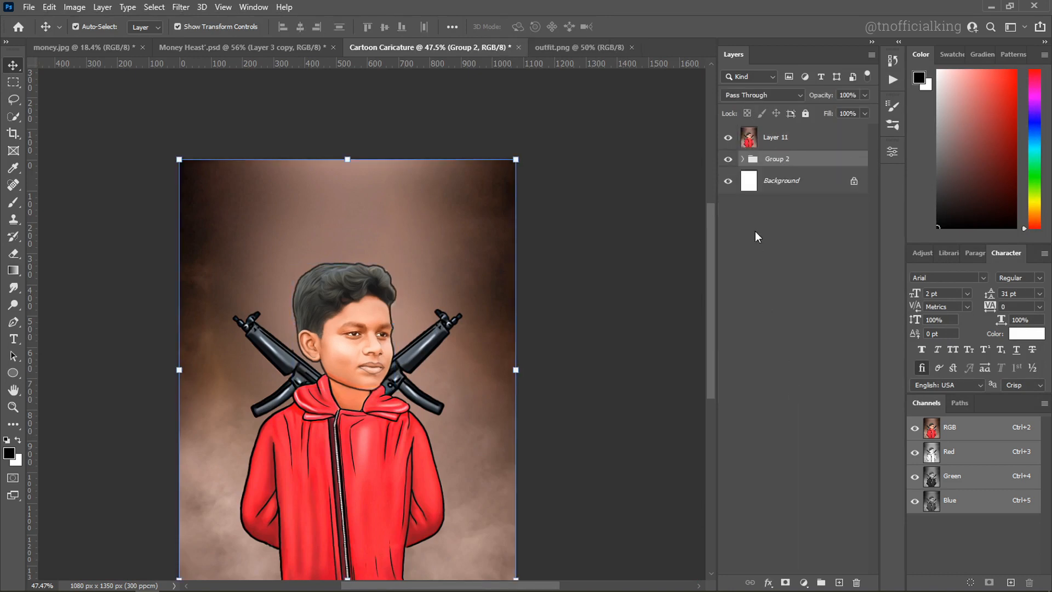
# Rename the new group as moedl and the stamped top layer as sss.
pyautogui.doubleClick(778, 158)
pyautogui.write('moedl')
pyautogui.press('Return')
pyautogui.click(772, 137)
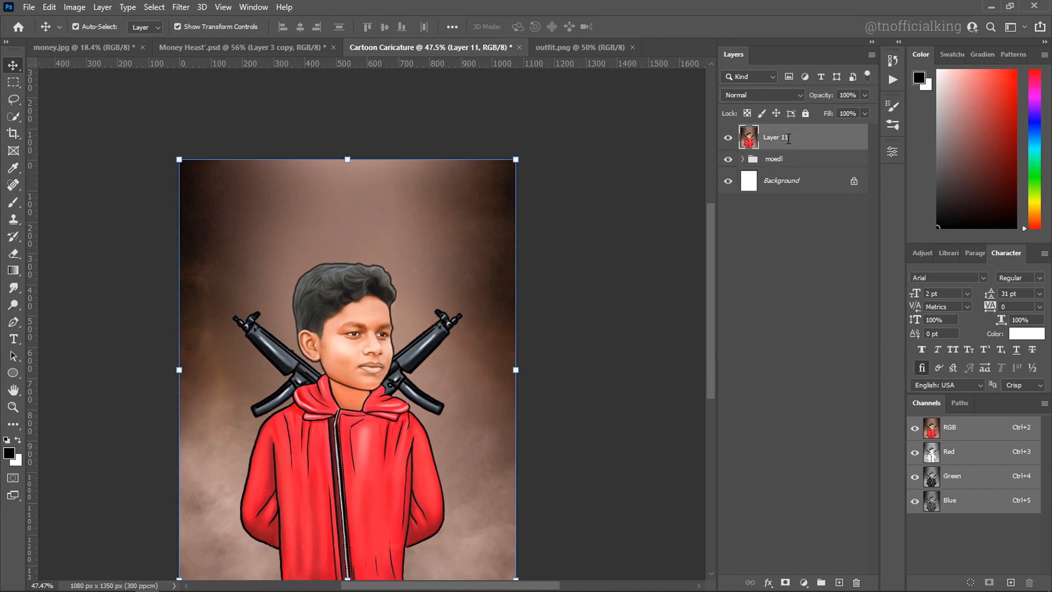
pyautogui.doubleClick(789, 138)
pyautogui.write('sss')
pyautogui.press('Return')
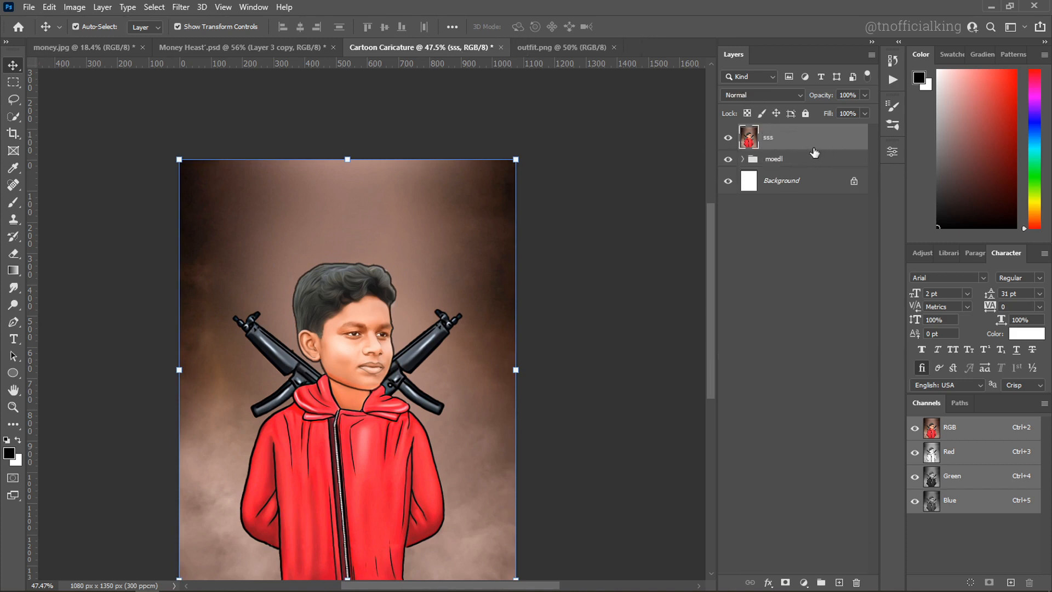
# Apply the Texturizer filter to the sss layer with Canvas texture, scaling 50%, relief 4 and light from Top.
pyautogui.click(176, 7)
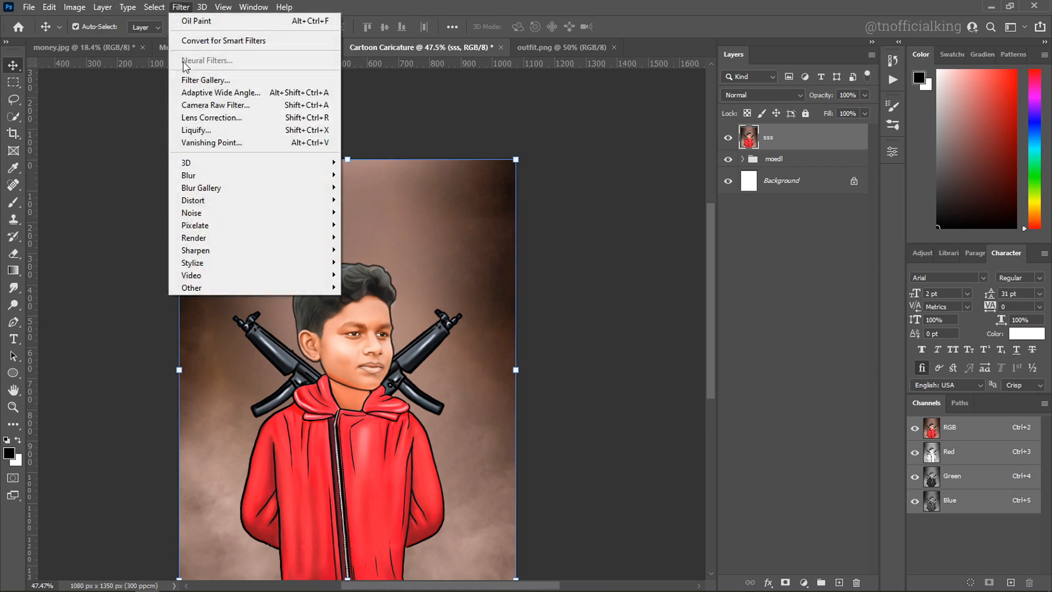
pyautogui.click(226, 80)
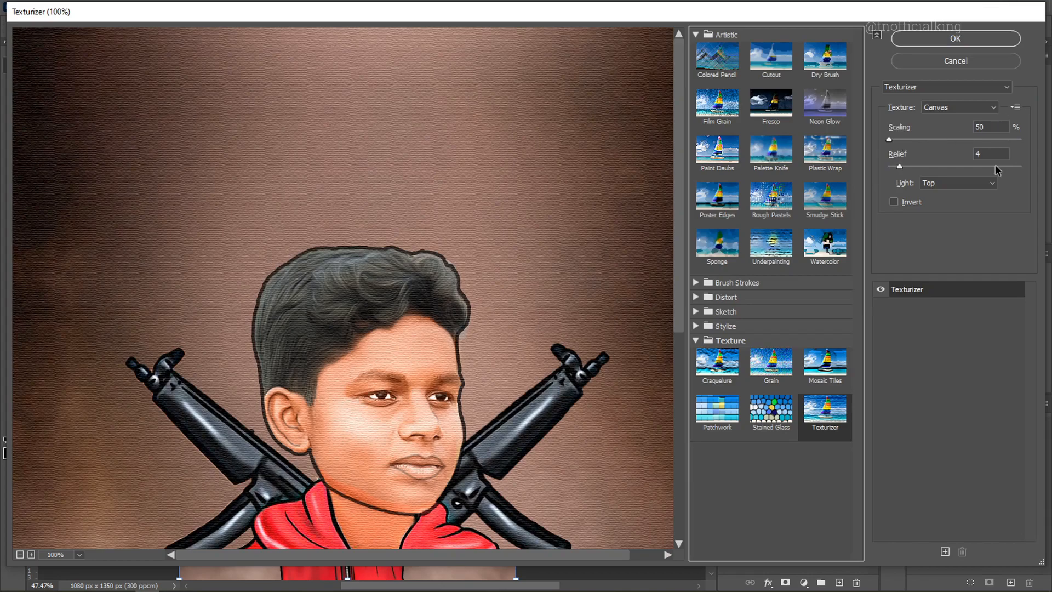
pyautogui.click(969, 41)
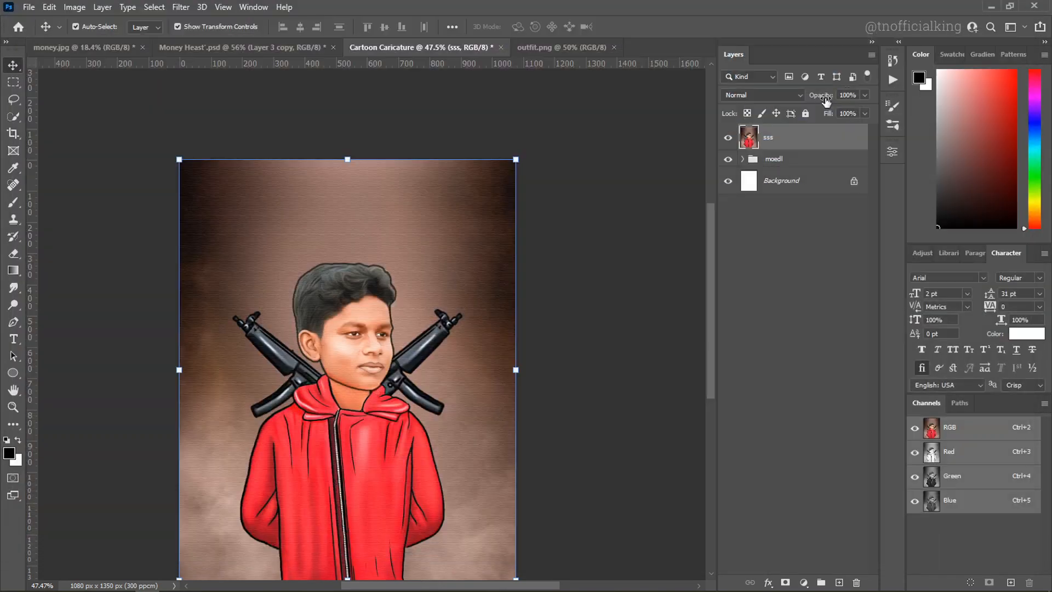
pyautogui.scroll(6, 351, 307)
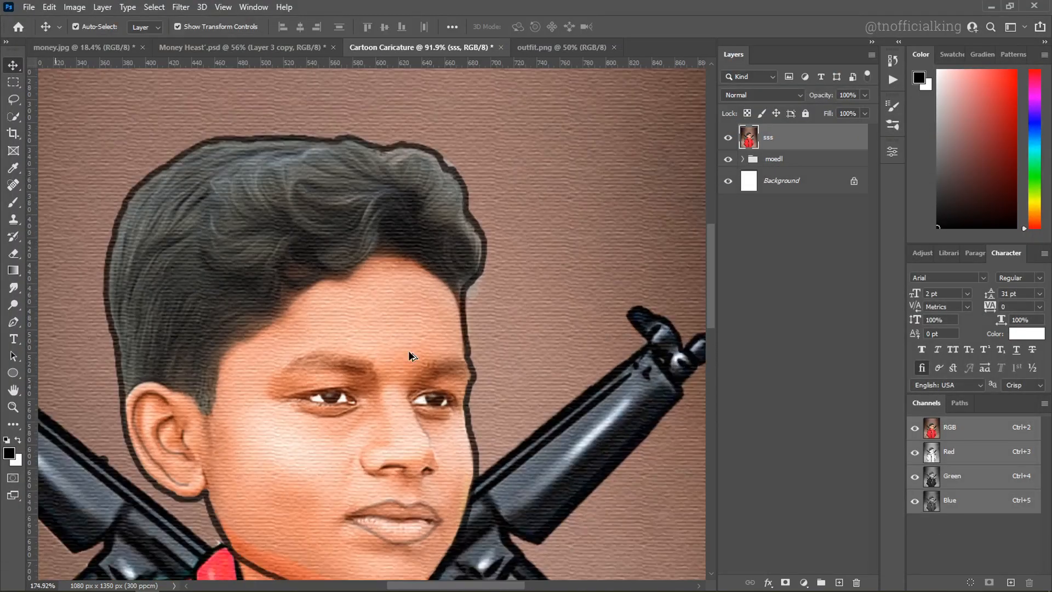
pyautogui.scroll(-6, 455, 328)
pyautogui.scroll(9, 460, 308)
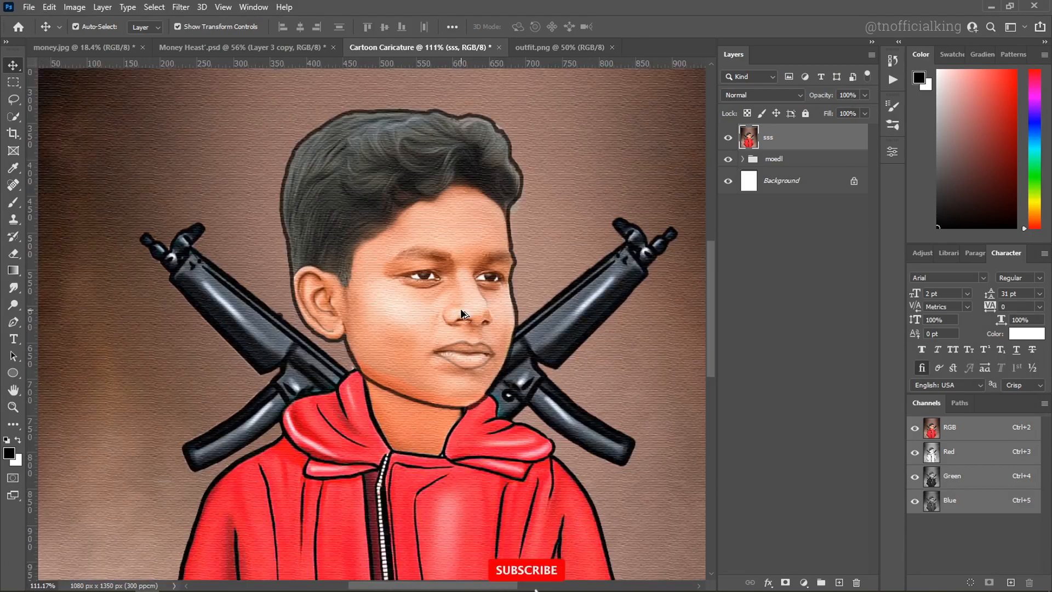
pyautogui.scroll(-5, 421, 296)
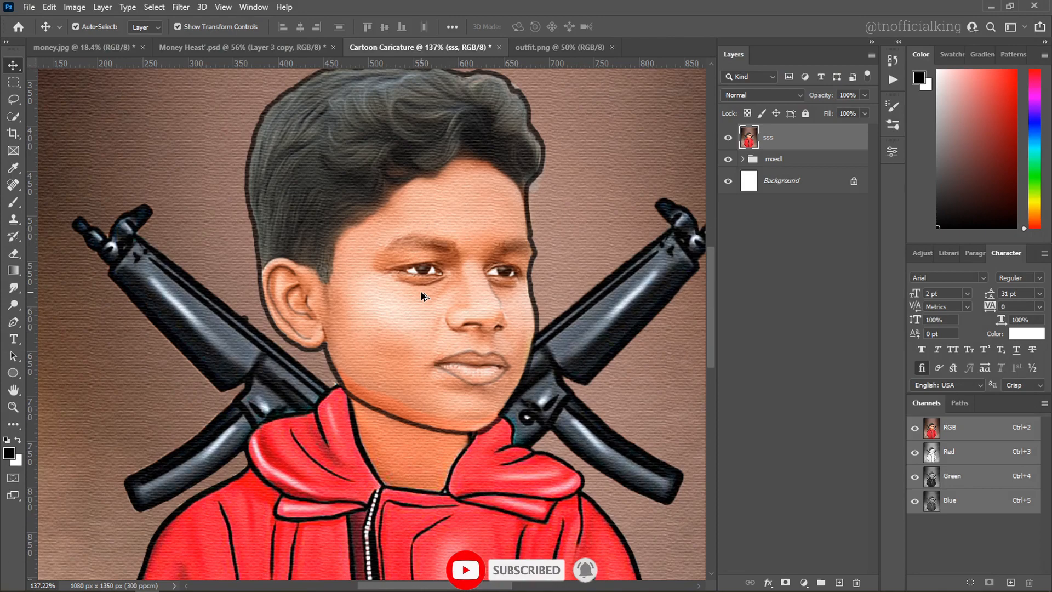
pyautogui.scroll(-5, 421, 294)
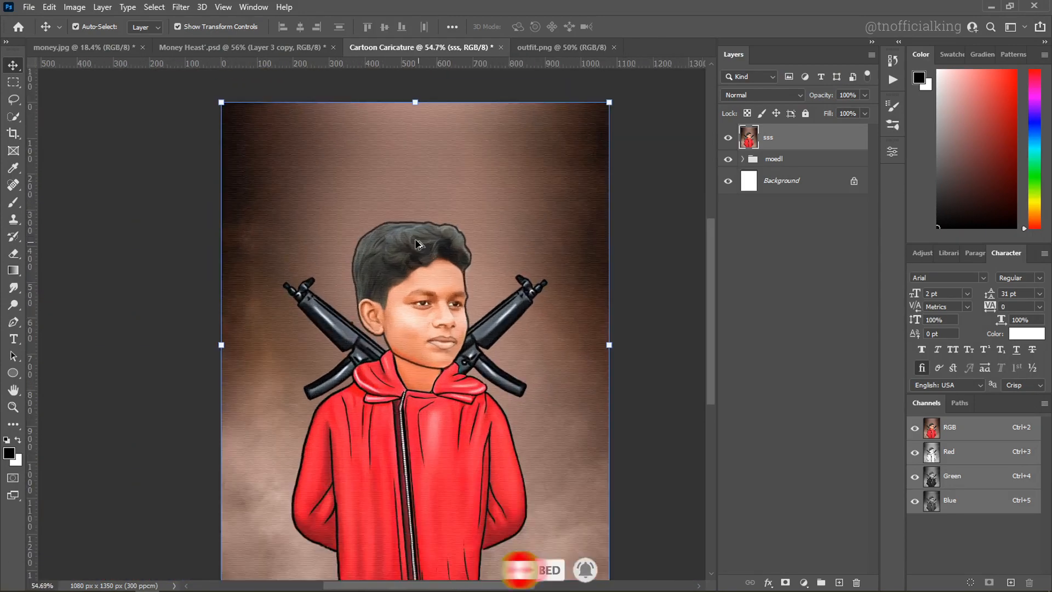
# Copy the Text group from the Money Heist'.psd document into the Cartoon Caricature poster and make it visible.
pyautogui.click(219, 46)
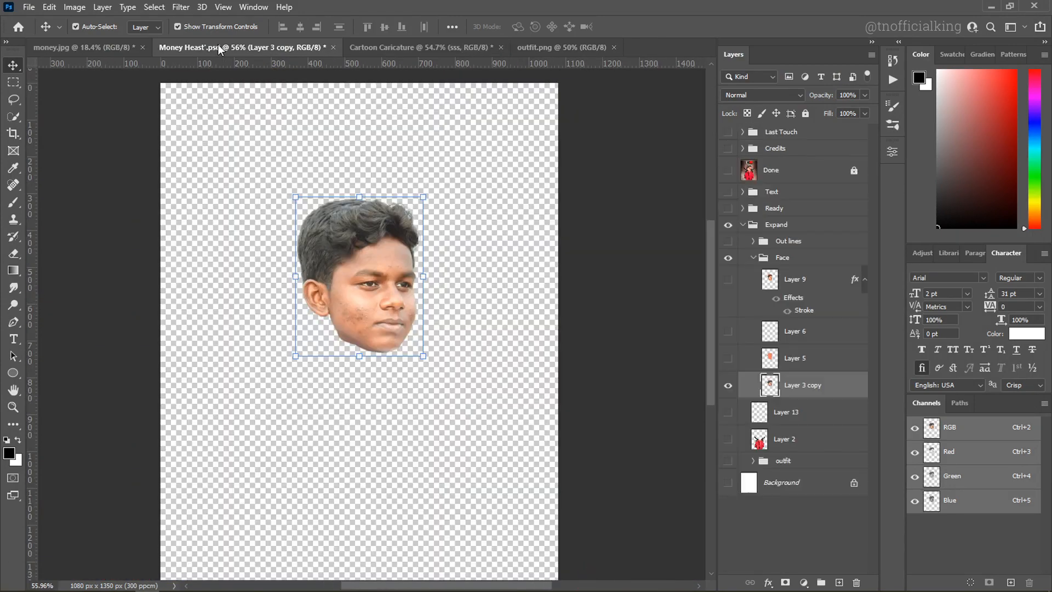
pyautogui.click(743, 149)
pyautogui.click(743, 149)
pyautogui.moveTo(768, 193); pyautogui.dragTo(459, 190)
pyautogui.click(727, 132)
pyautogui.hotkey('ctrl', 'z')
pyautogui.click(804, 137)
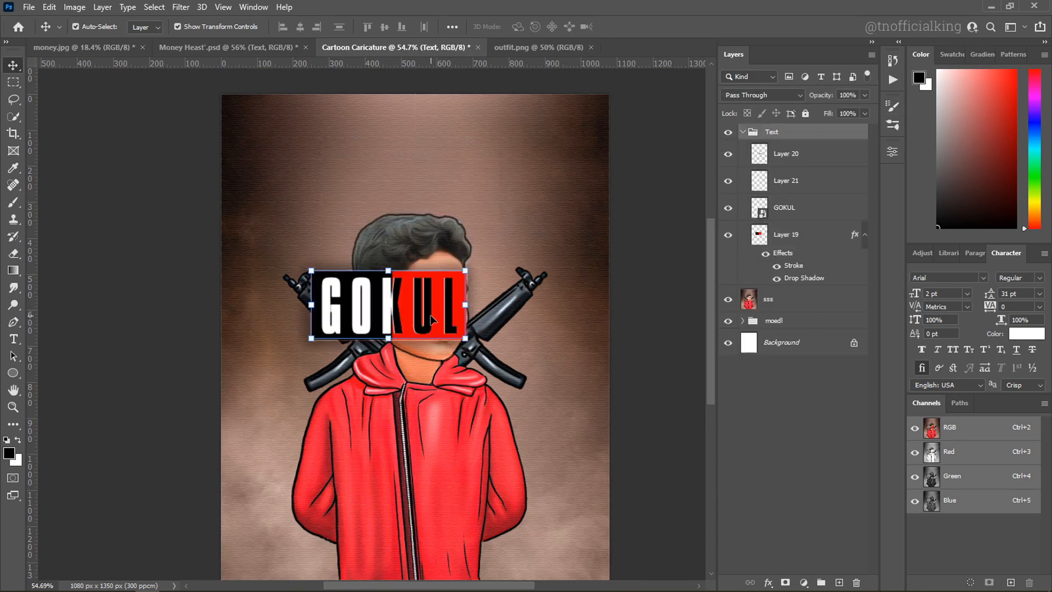
# Move the Text group above the head, centred horizontally on the poster at about X 540 px, Y 166 px.
pyautogui.click(743, 132)
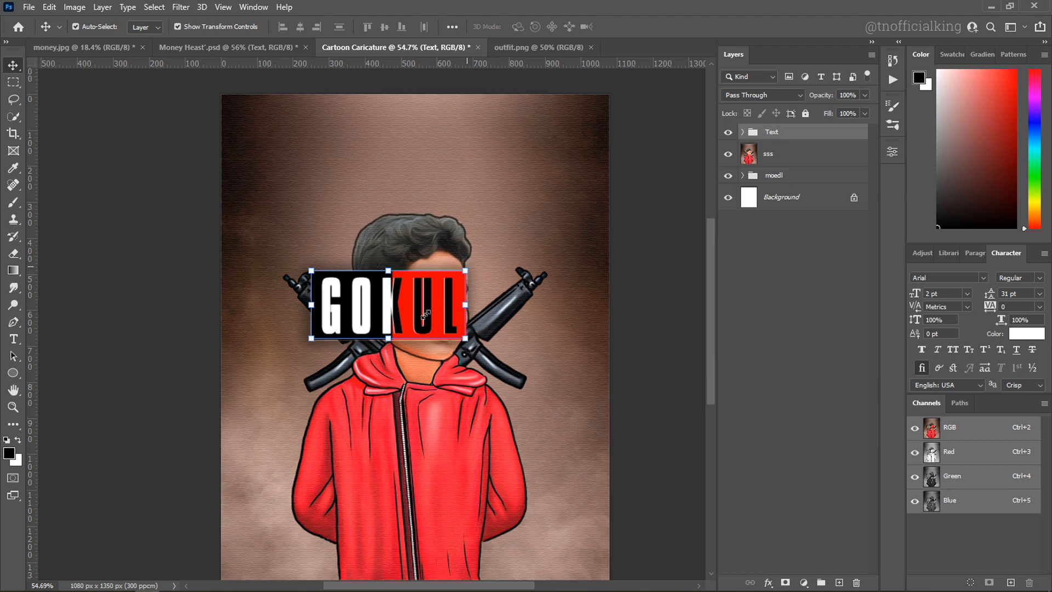
pyautogui.moveTo(426, 316); pyautogui.dragTo(462, 160)
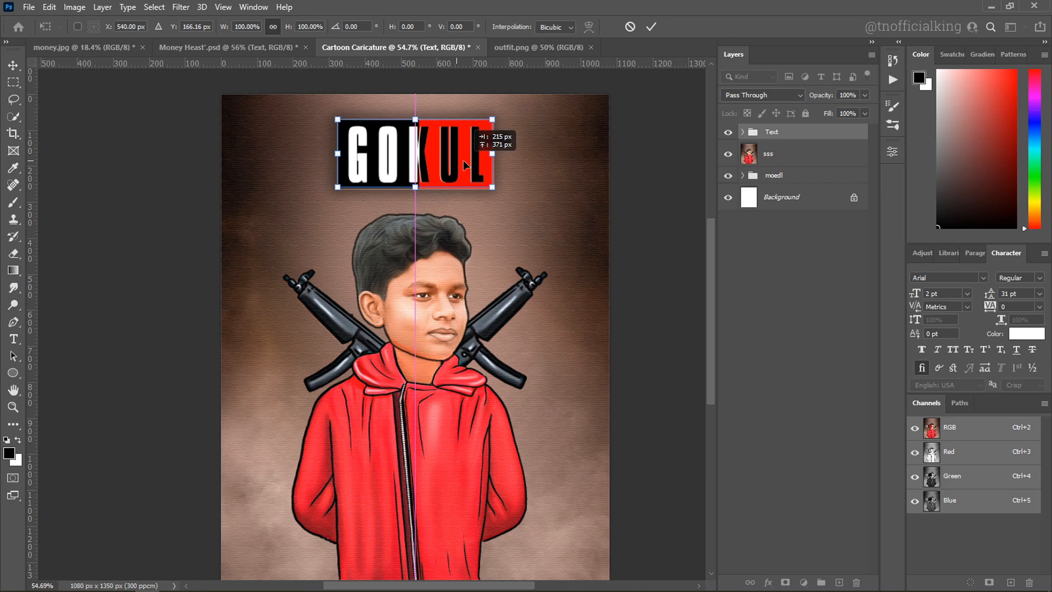
pyautogui.click(651, 29)
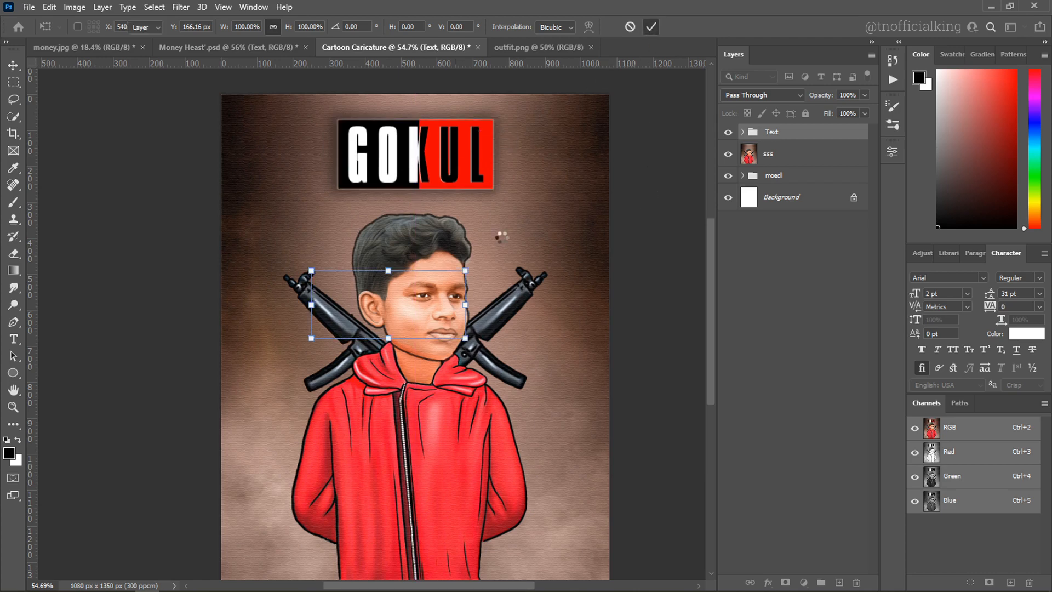
pyautogui.click(626, 235)
pyautogui.scroll(-5, 624, 234)
pyautogui.scroll(9, 594, 177)
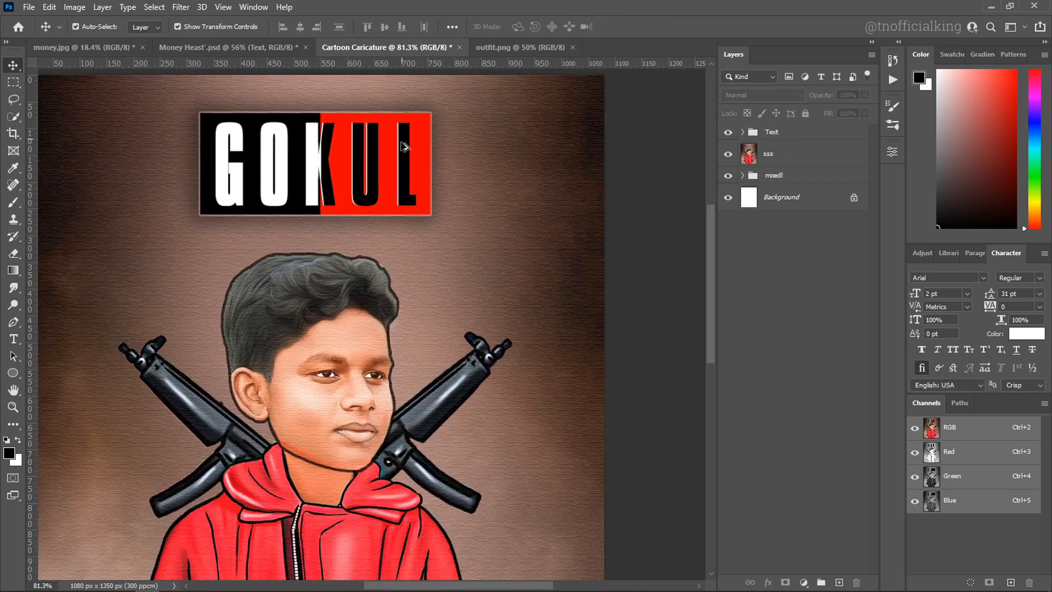
pyautogui.scroll(-3, 403, 146)
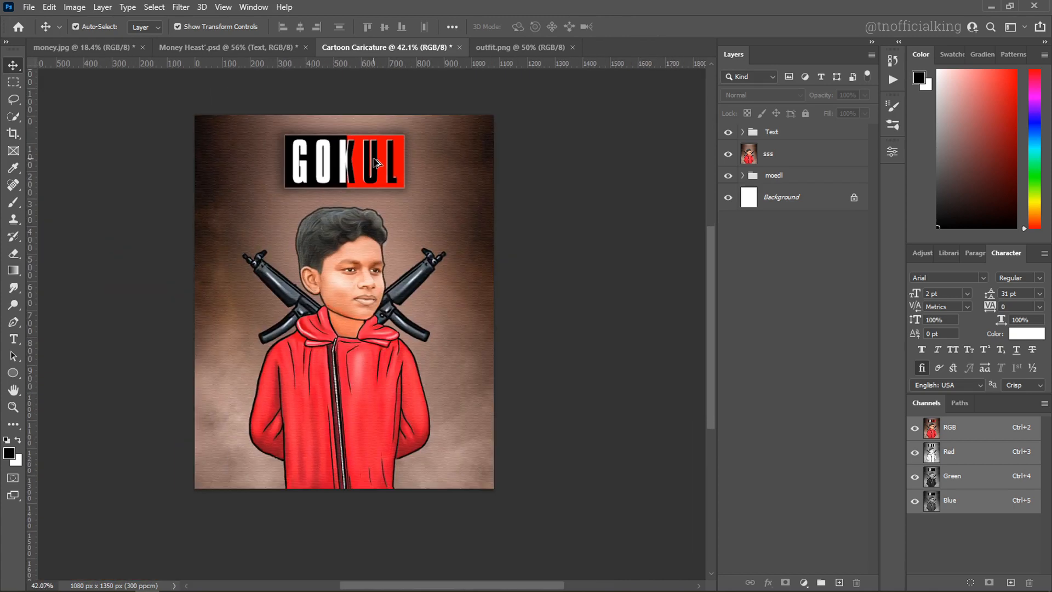
# Copy the Credits group from Money Heist'.psd to the top of the Cartoon Caricature poster and make it visible.
pyautogui.click(160, 54)
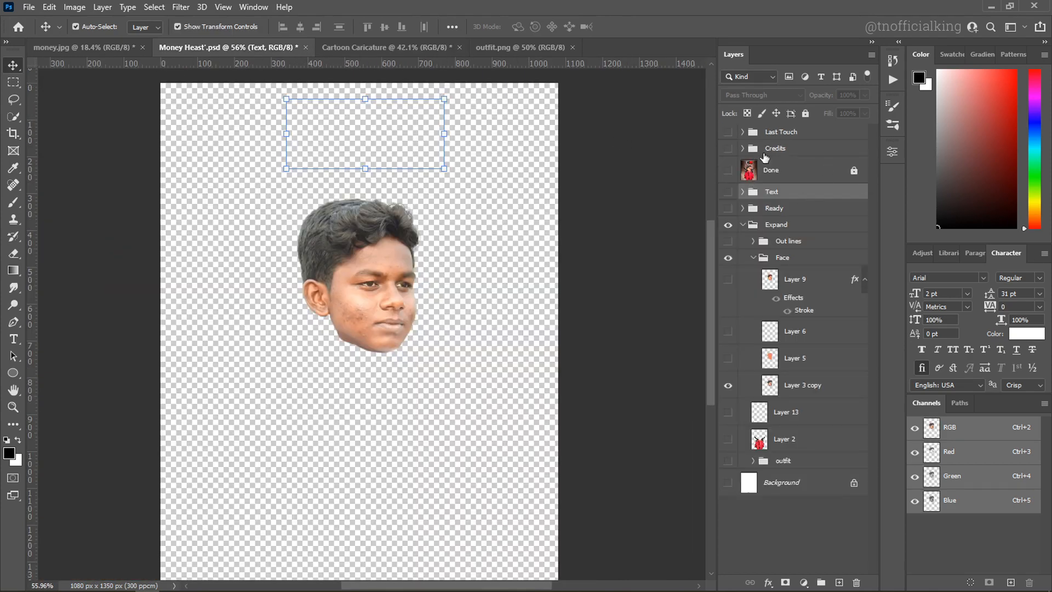
pyautogui.moveTo(765, 157); pyautogui.dragTo(377, 275)
pyautogui.click(729, 132)
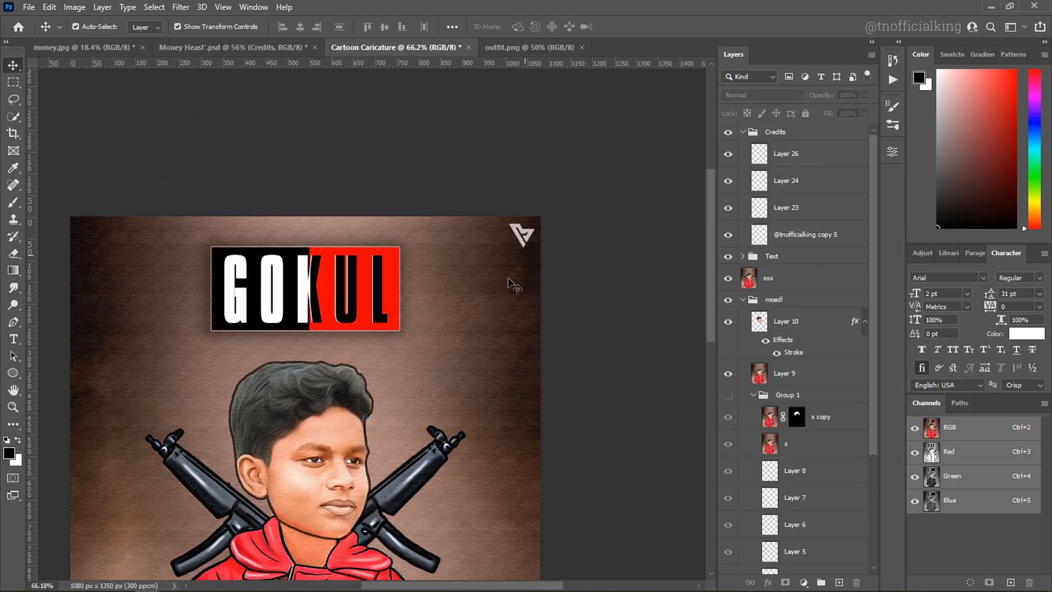
pyautogui.scroll(-8, 505, 281)
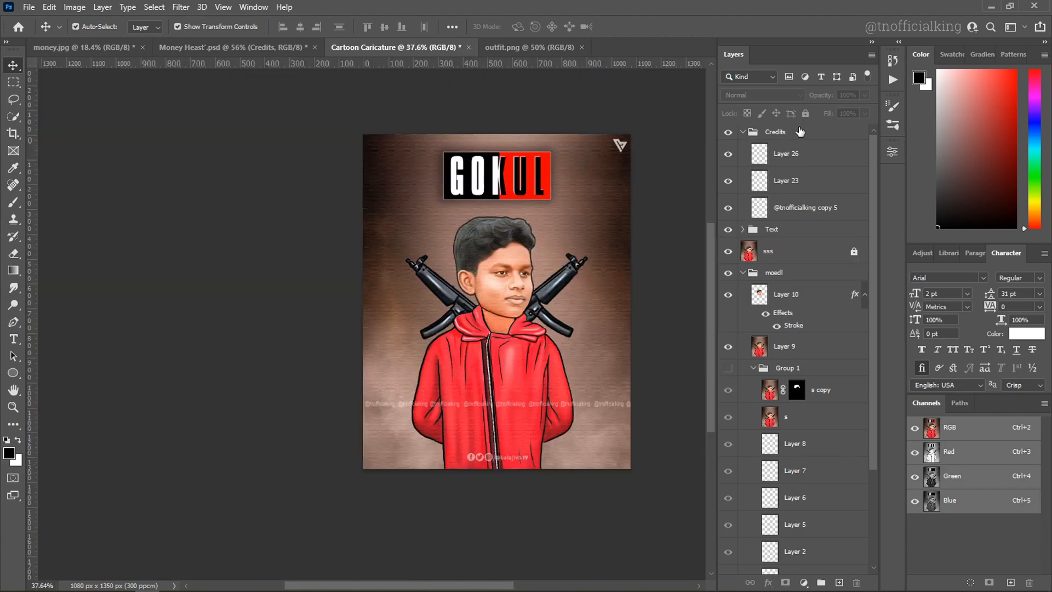
# Stamp the visible layers into a new layer and add a Color Balance adjustment with midtones Red +9, Green -8 and Blue +25.
pyautogui.hotkey('ctrl', 'alt', 'shift', 'e')
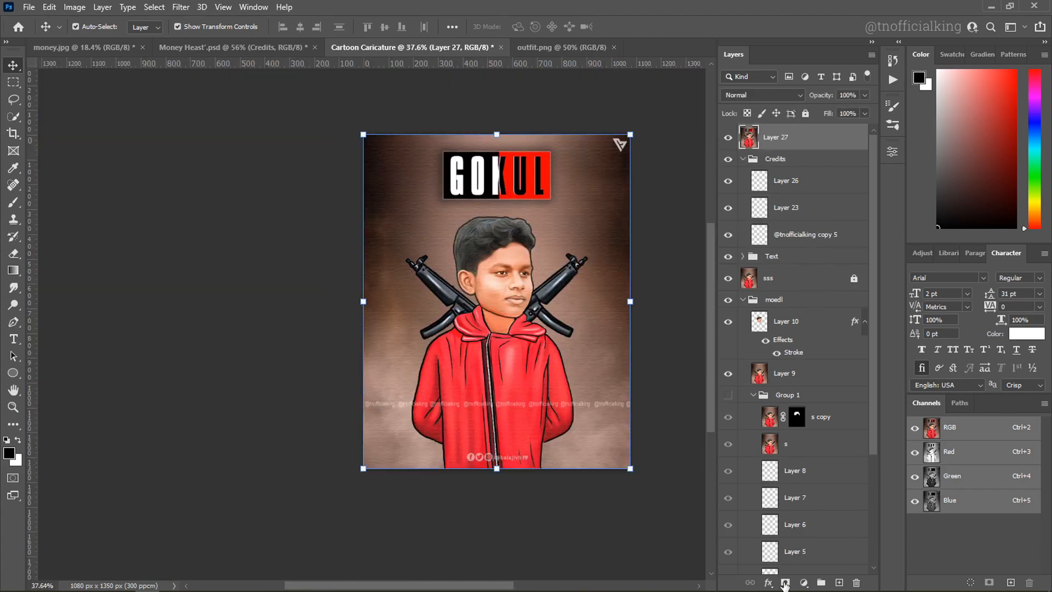
pyautogui.click(804, 583)
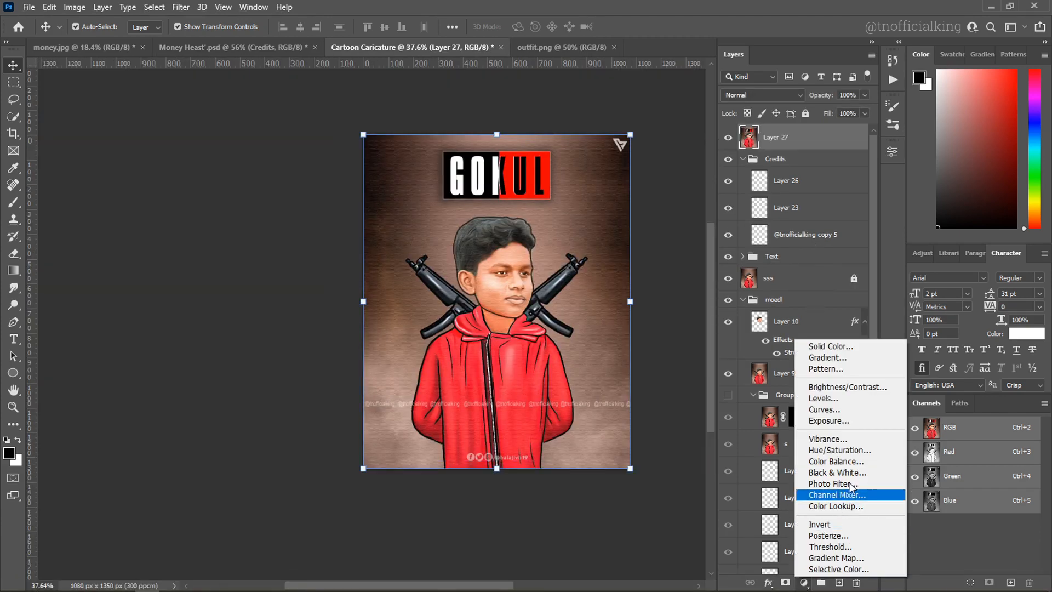
pyautogui.click(836, 462)
pyautogui.moveTo(762, 217); pyautogui.dragTo(778, 262)
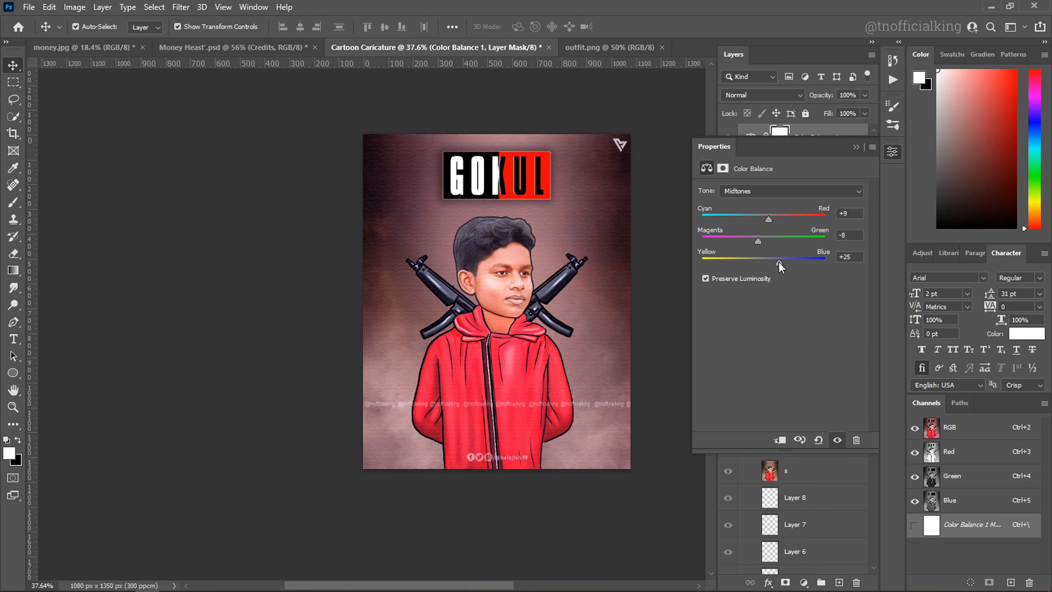
pyautogui.click(856, 146)
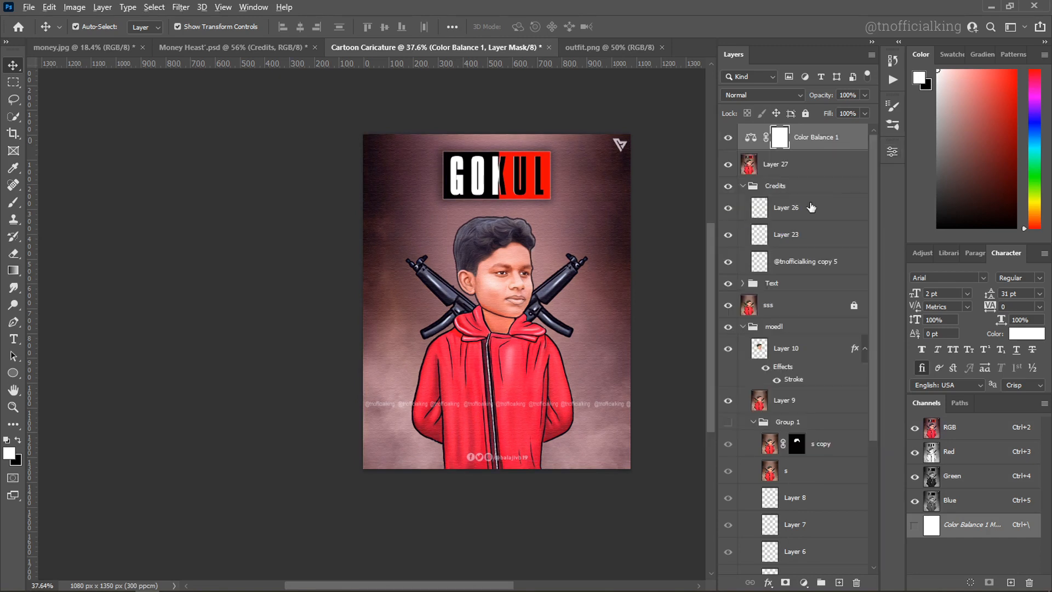
# Stamp the colour-balanced result into a new top layer, then group and hide the layers from Color Balance 1 down to Layer 1.
pyautogui.hotkey('ctrl', 'shift', 'alt', 'e')
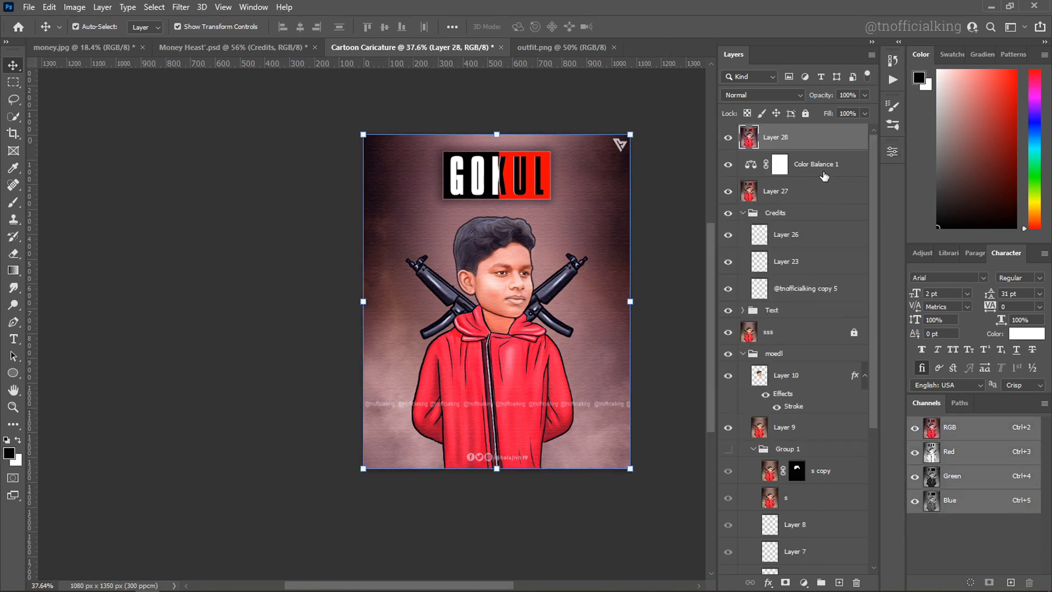
pyautogui.hotkey('ctrl', 'z')
pyautogui.scroll(-5, 806, 420)
pyautogui.keyDown('shift'); pyautogui.click(797, 530); pyautogui.keyUp('shift')
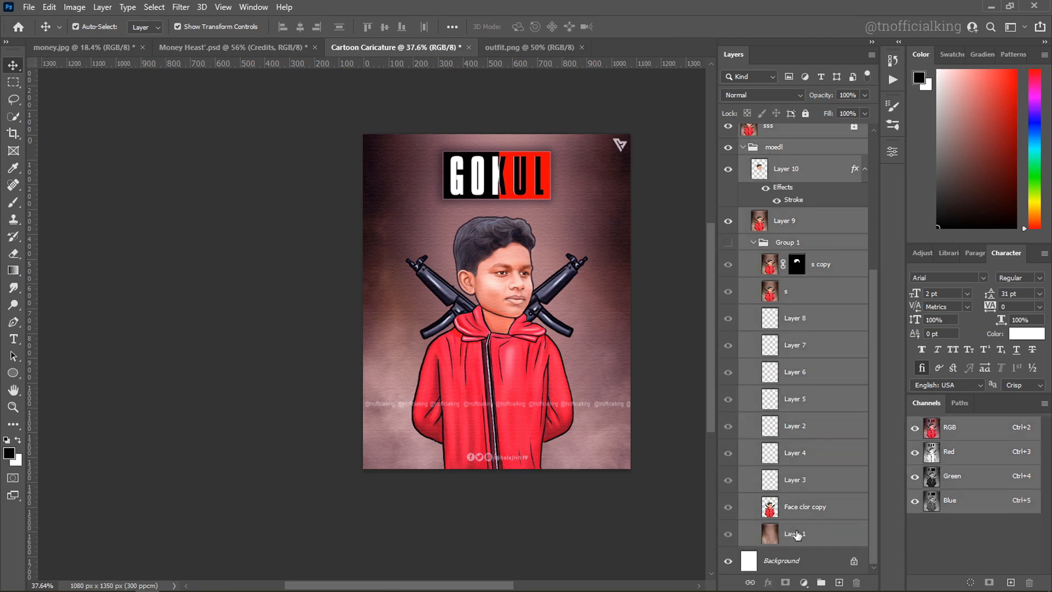
pyautogui.hotkey('ctrl', 'g')
pyautogui.click(728, 158)
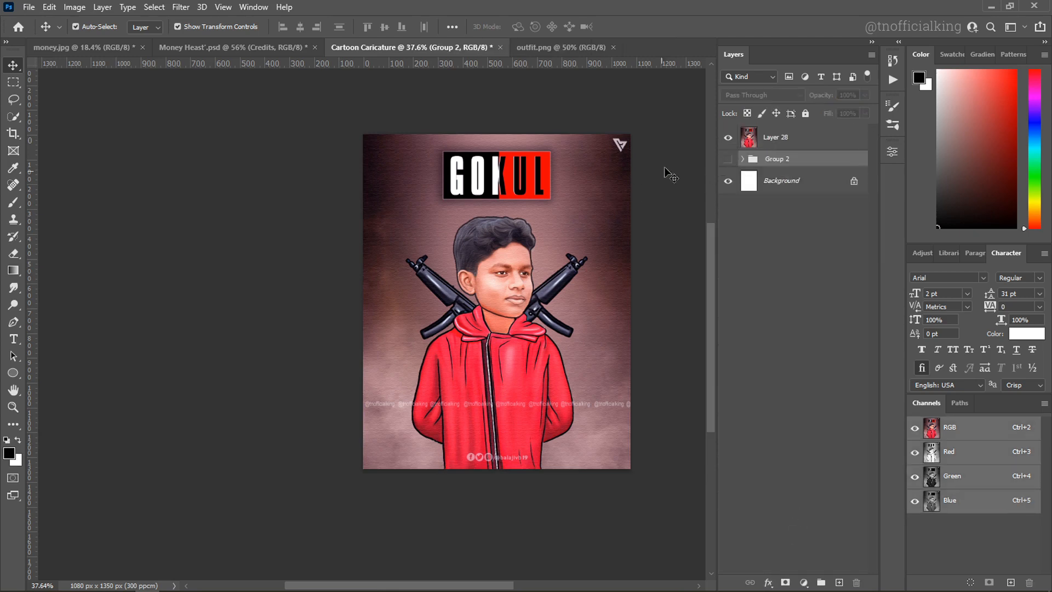
# Examine the finished caricature poster up close around the face and as a whole.
pyautogui.click(669, 173)
pyautogui.scroll(5, 519, 149)
pyautogui.scroll(-6, 517, 148)
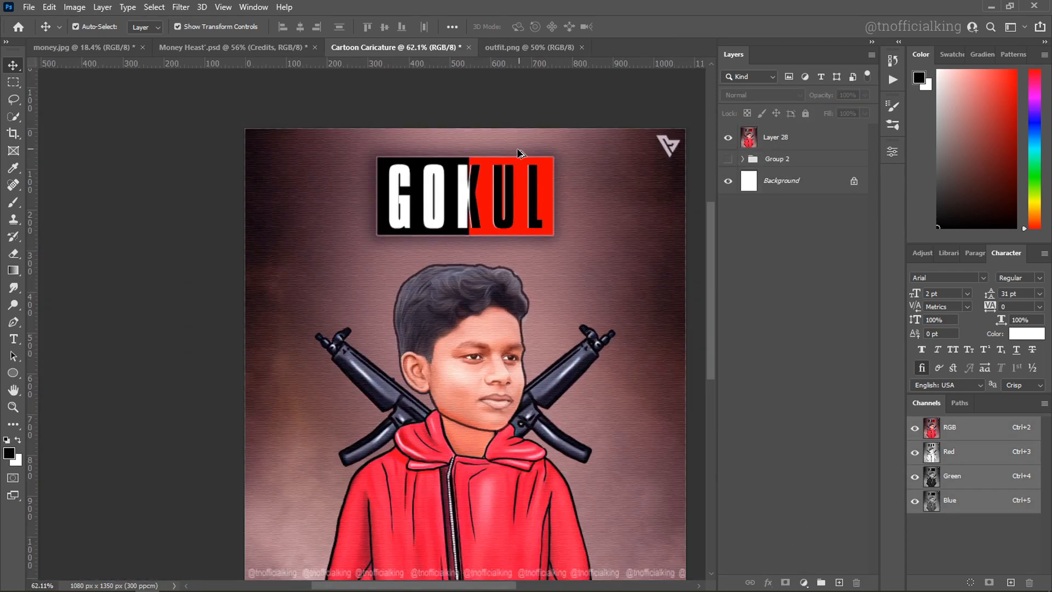
pyautogui.scroll(6, 487, 249)
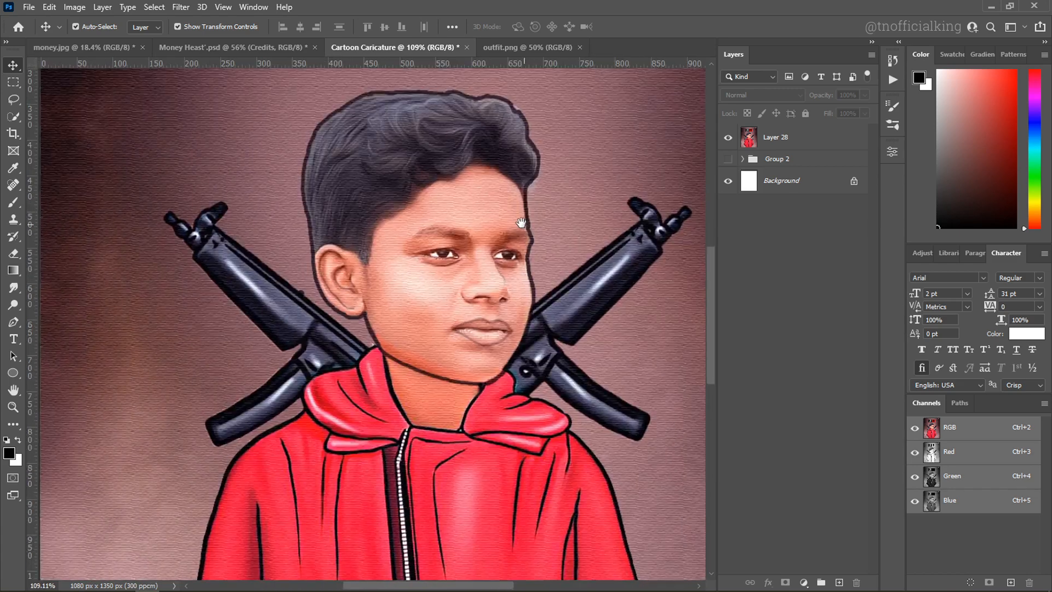
pyautogui.scroll(-6, 319, 319)
pyautogui.press('r')
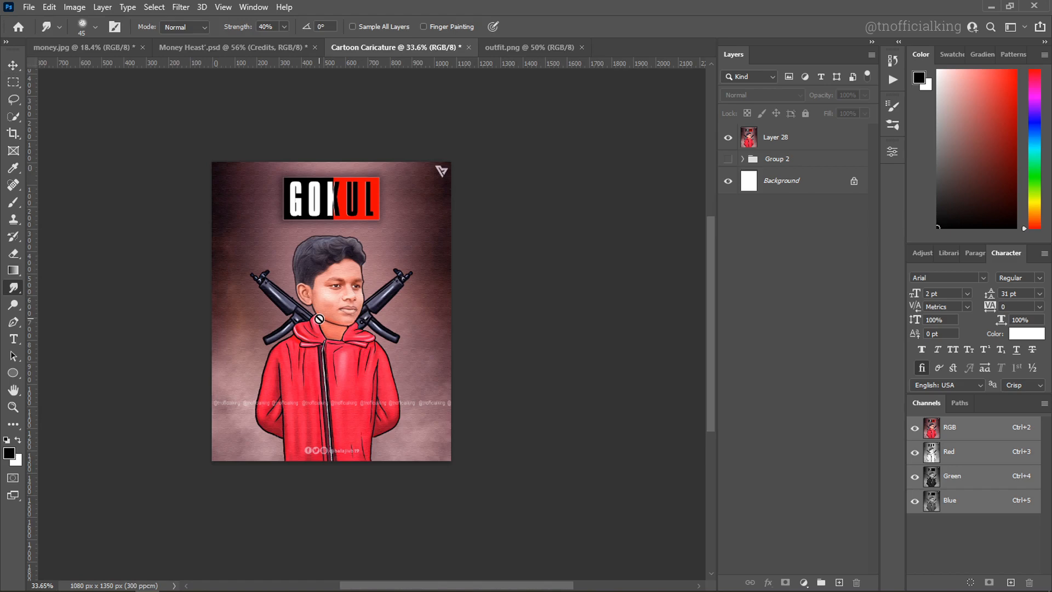
# Show the Last Touch group with Layer 25 and Color Balance 1 in Money Heist'.psd and examine the original poster.
pyautogui.click(266, 49)
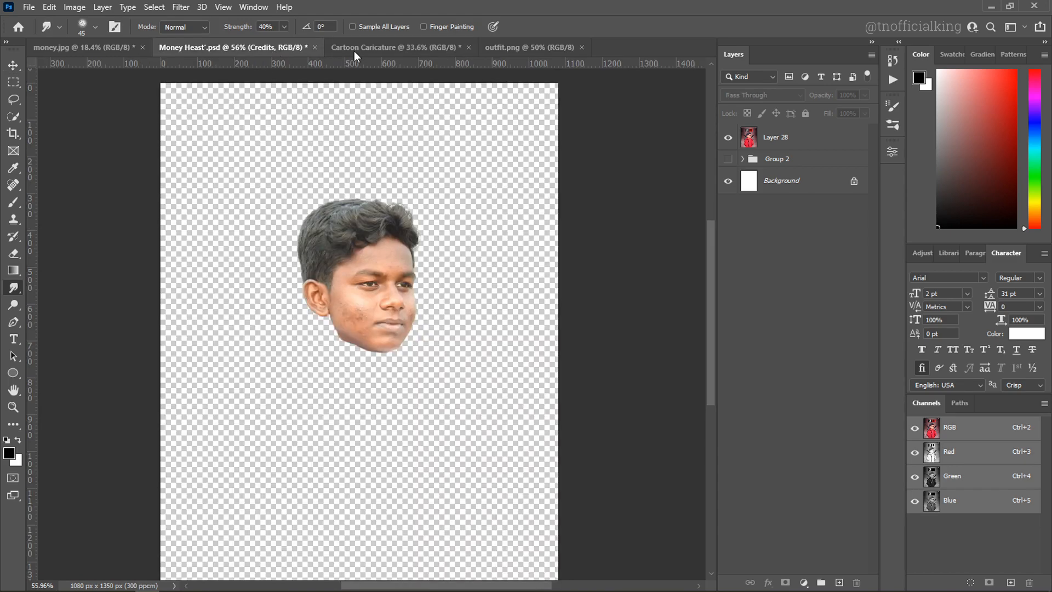
pyautogui.click(728, 133)
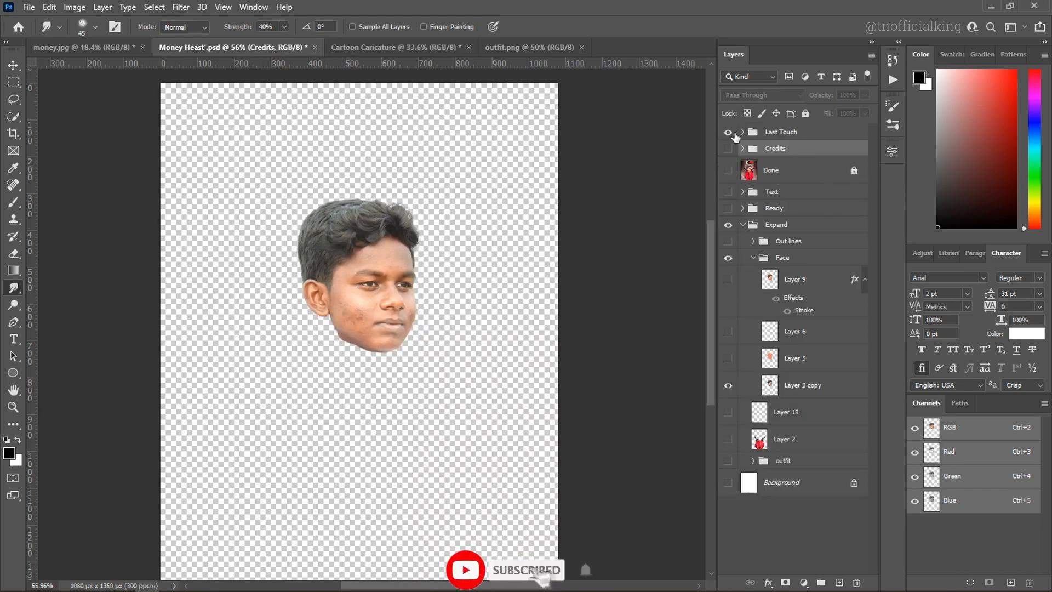
pyautogui.click(741, 136)
pyautogui.click(743, 132)
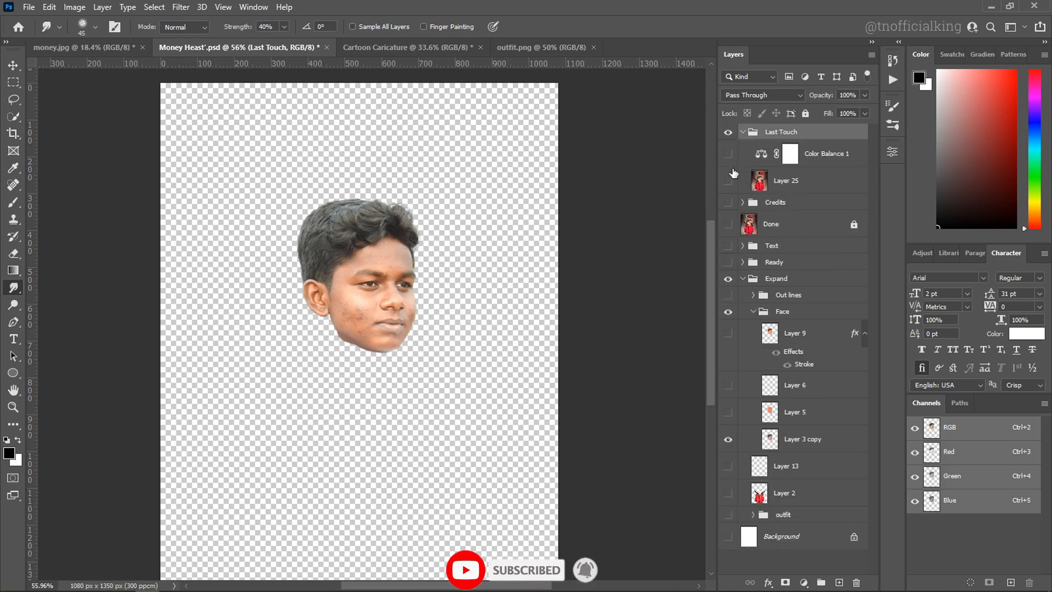
pyautogui.click(728, 179)
pyautogui.click(730, 157)
pyautogui.scroll(-6, 358, 290)
pyautogui.scroll(7, 359, 290)
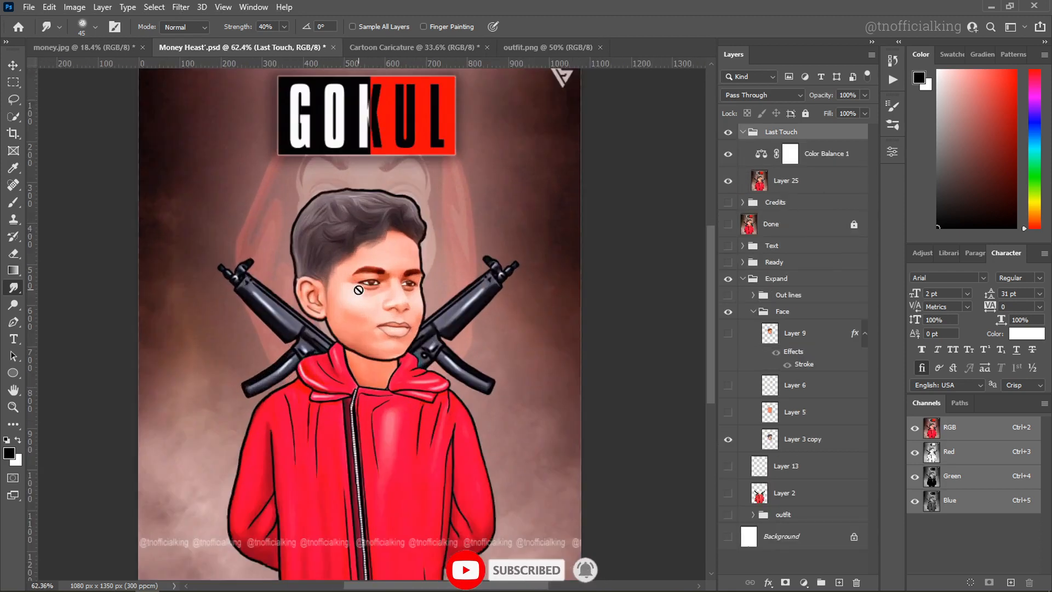
pyautogui.moveTo(374, 327); pyautogui.dragTo(427, 283)
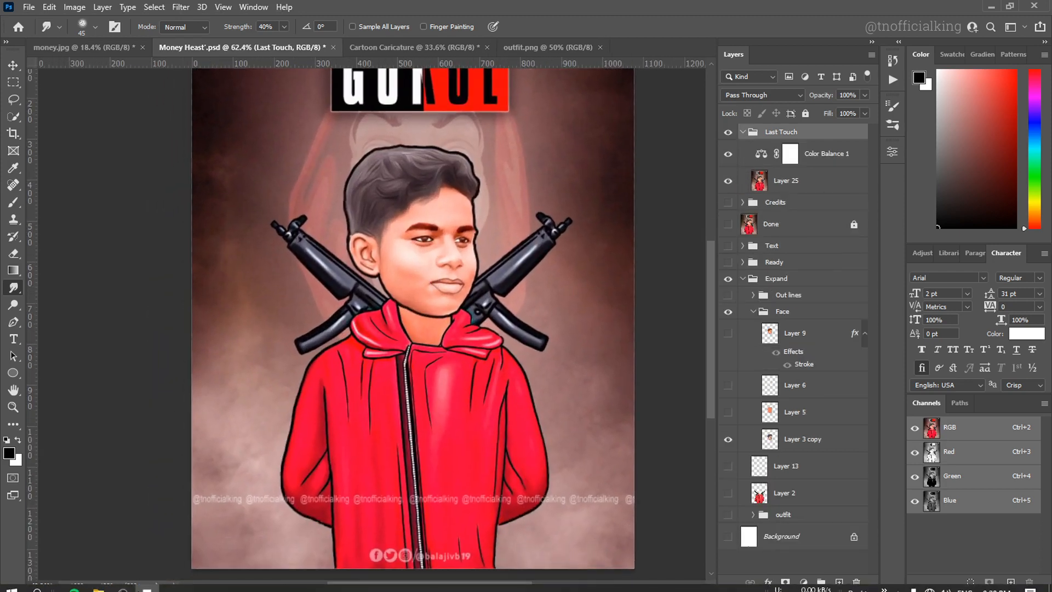